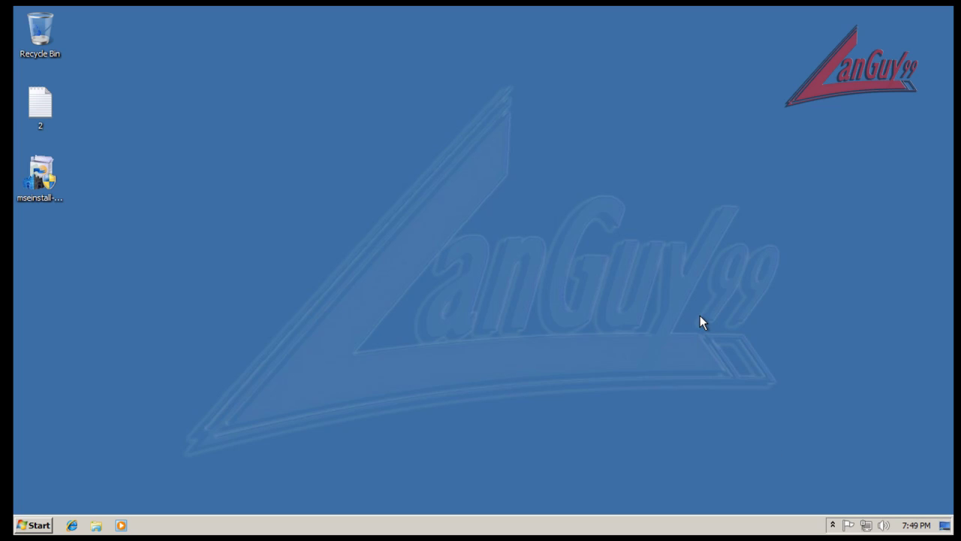
- Open Microsoft Security Essentials and check its version information
click(829, 525)
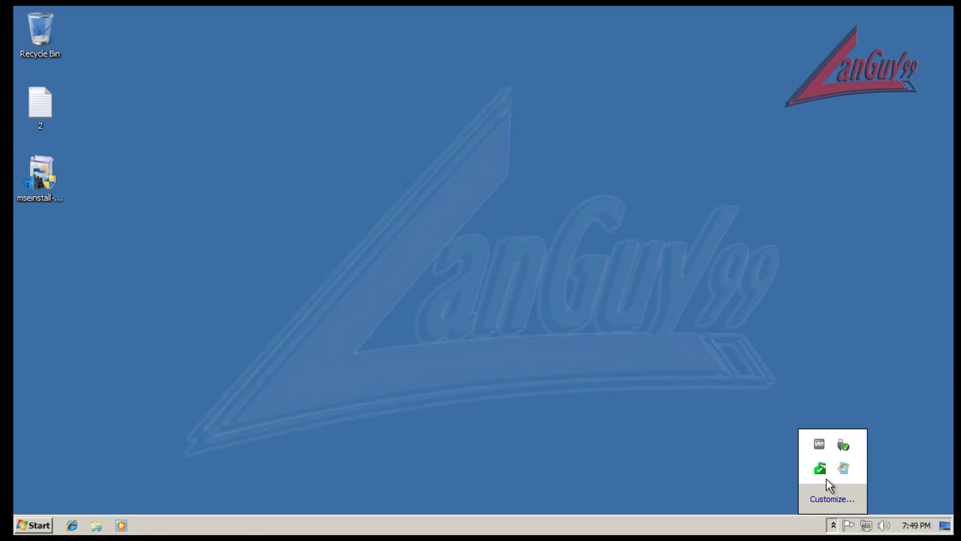
double_click(820, 470)
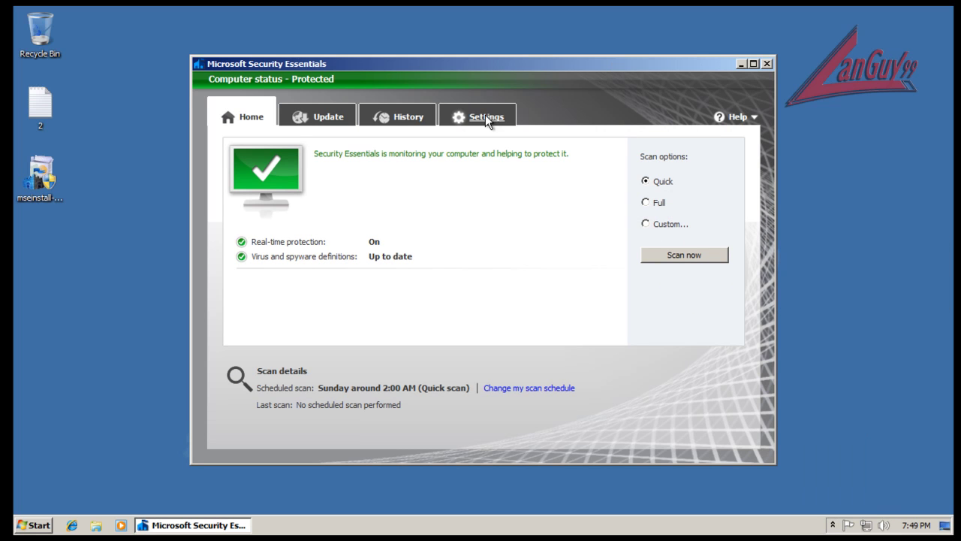
click(754, 115)
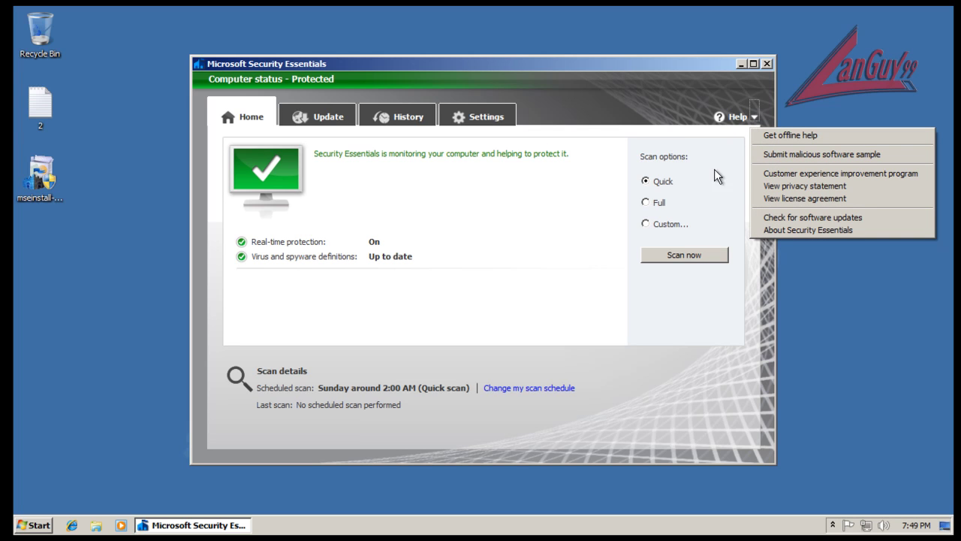
click(758, 229)
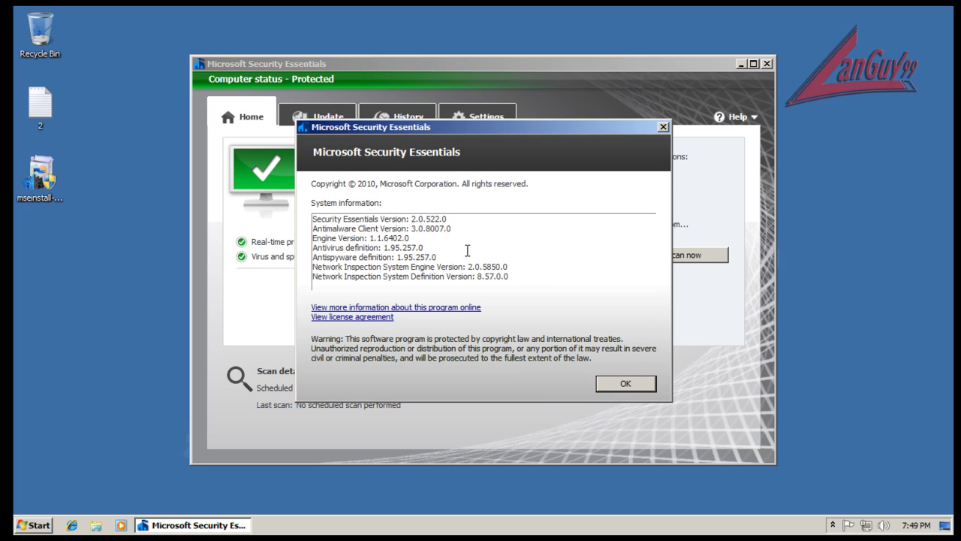
click(624, 384)
- Review the Security Essentials settings for scheduled scan, default actions, real-time protection, and excluded files, file types and processes
click(483, 120)
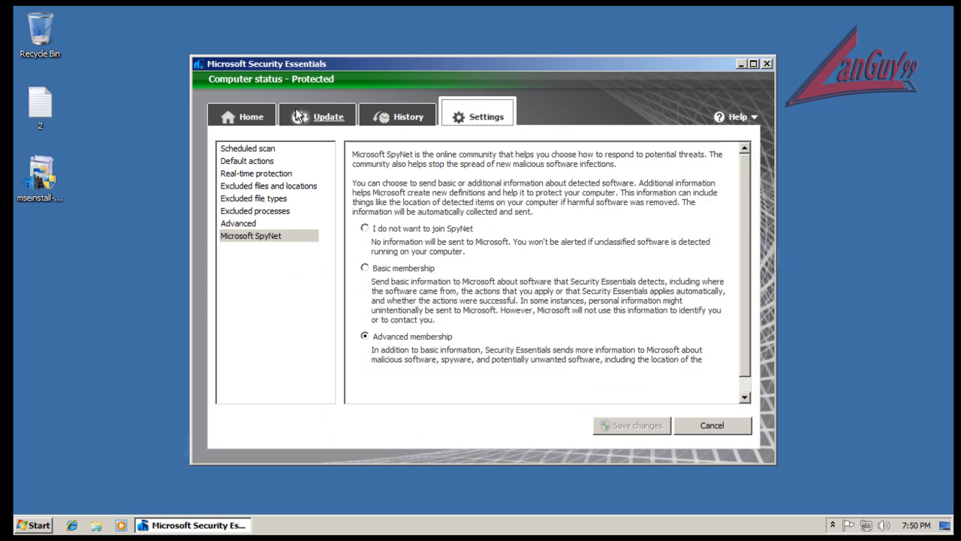
click(229, 148)
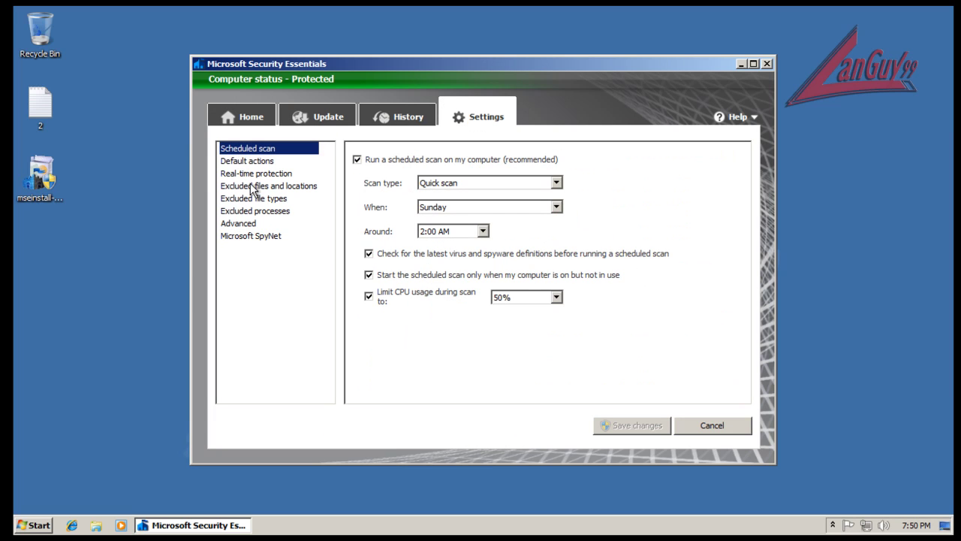
click(245, 162)
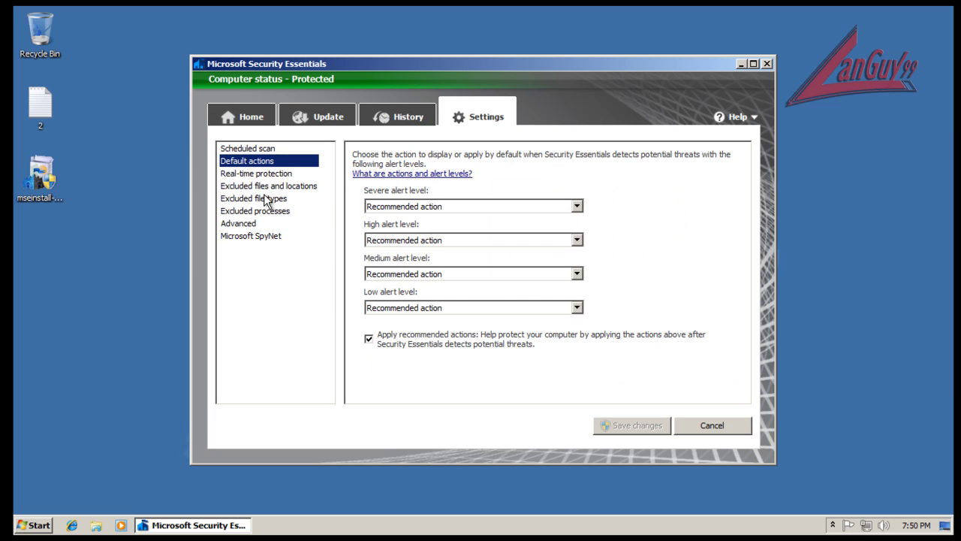
click(260, 173)
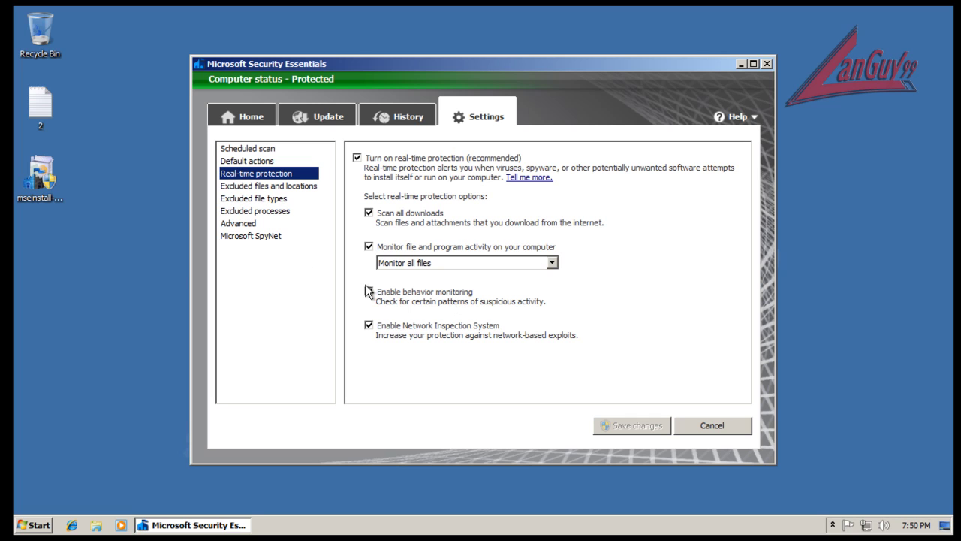
click(247, 186)
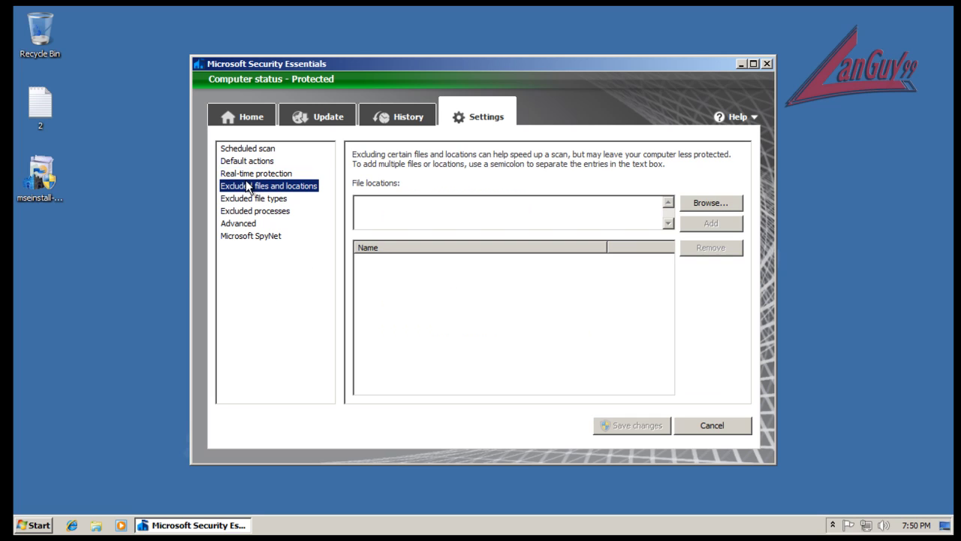
click(251, 199)
click(258, 211)
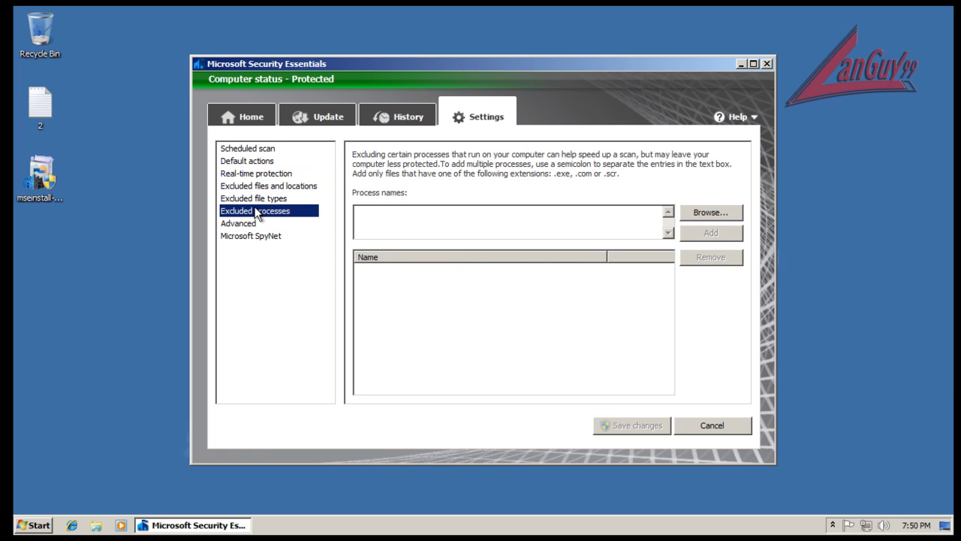
click(256, 149)
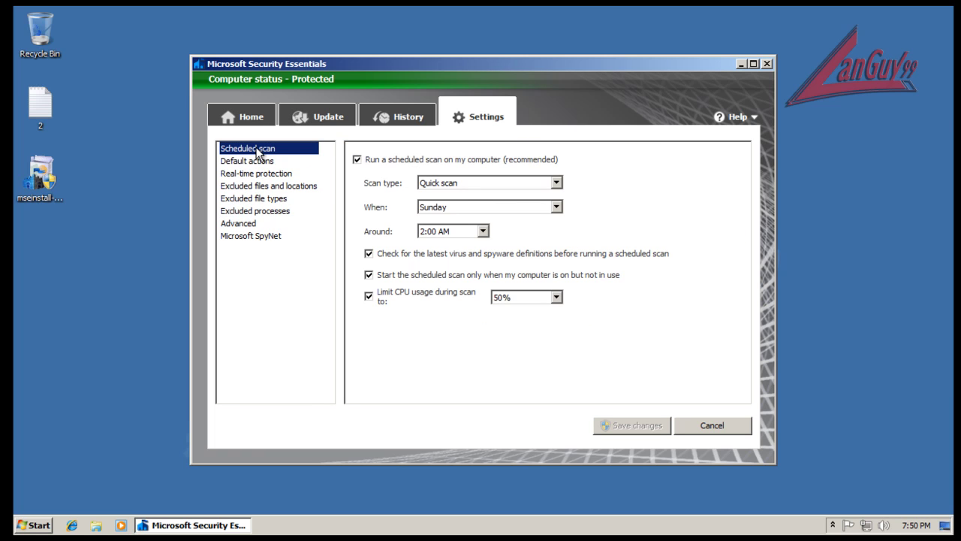
- Update the virus and spyware definitions, and close Security Essentials
click(328, 122)
click(668, 230)
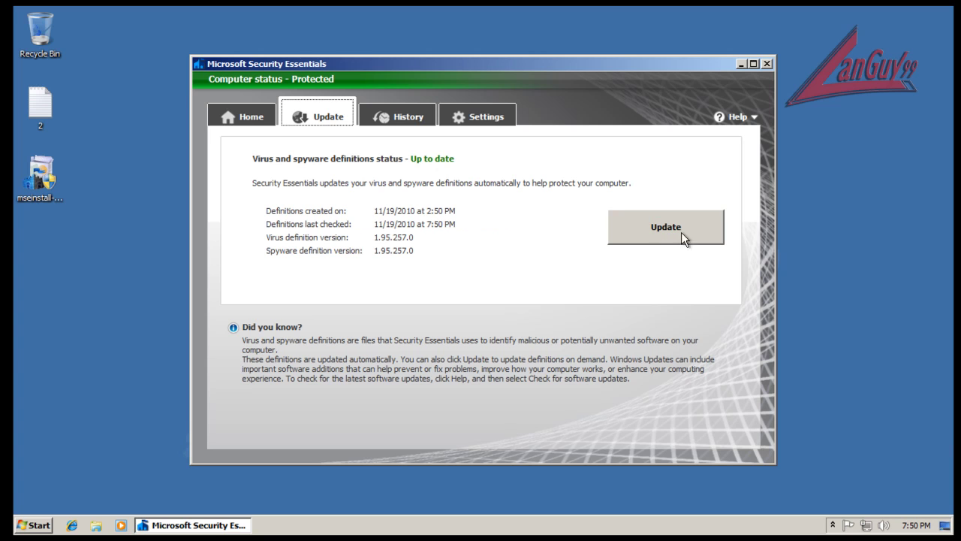
click(767, 64)
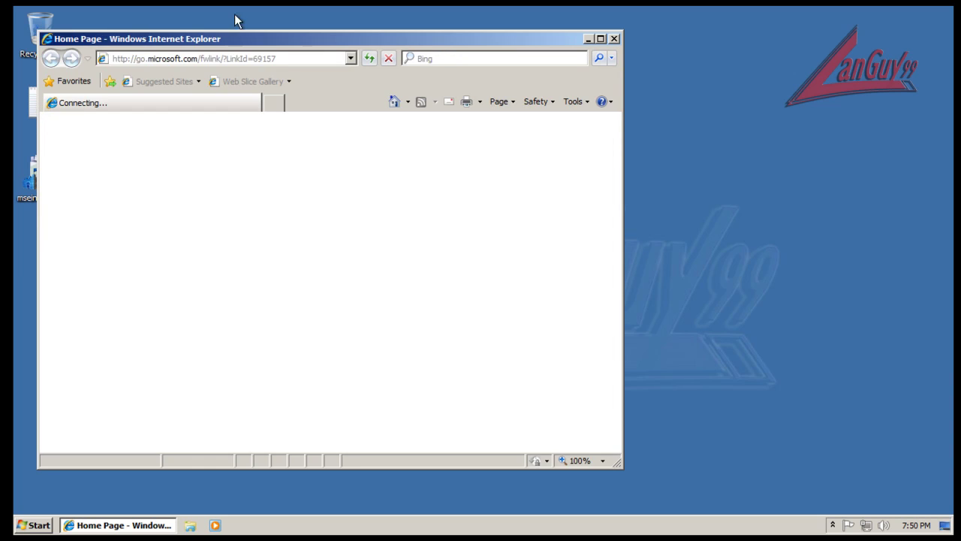
- Open the desktop text file 2 in Notepad, arranging it and the Internet Explorer window so both are accessible
drag(267, 35, 549, 25)
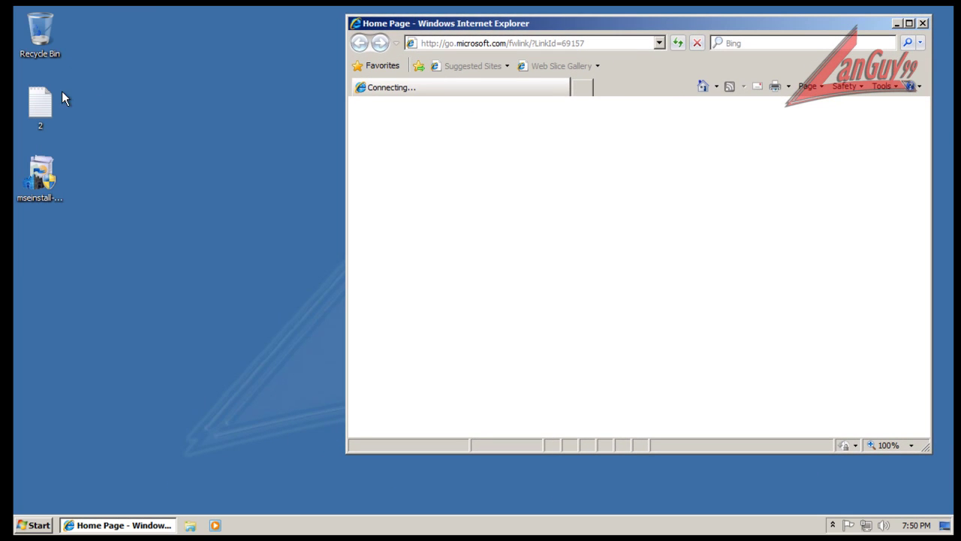
double_click(33, 111)
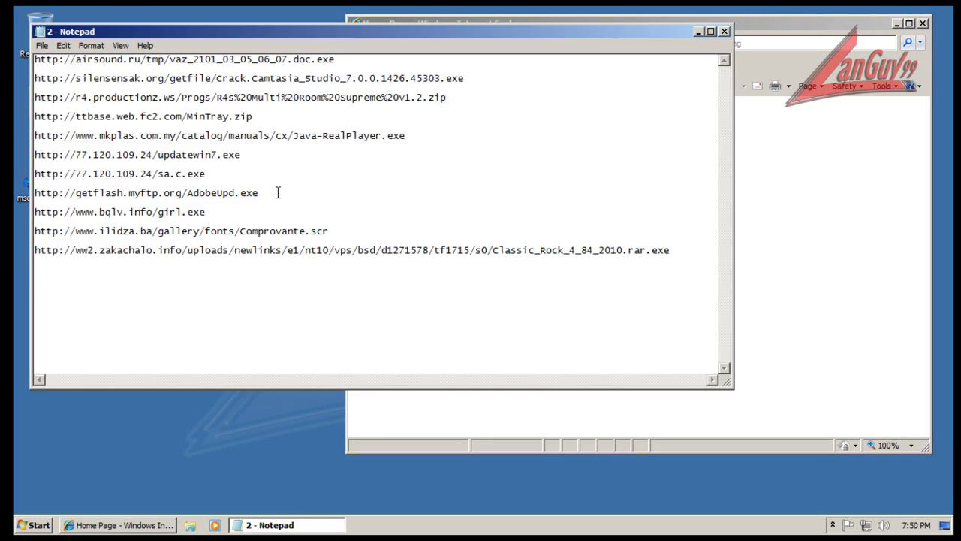
drag(299, 33, 303, 252)
- Copy the first URL in the text file, the airsound.ru address, and switch to Internet Explorer
key(shift+Up)
key(ctrl+c)
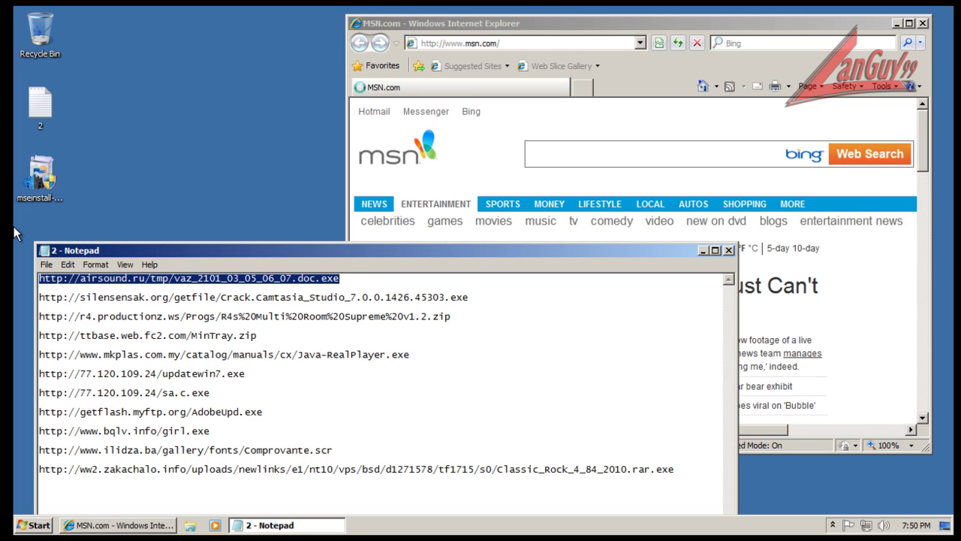
click(541, 48)
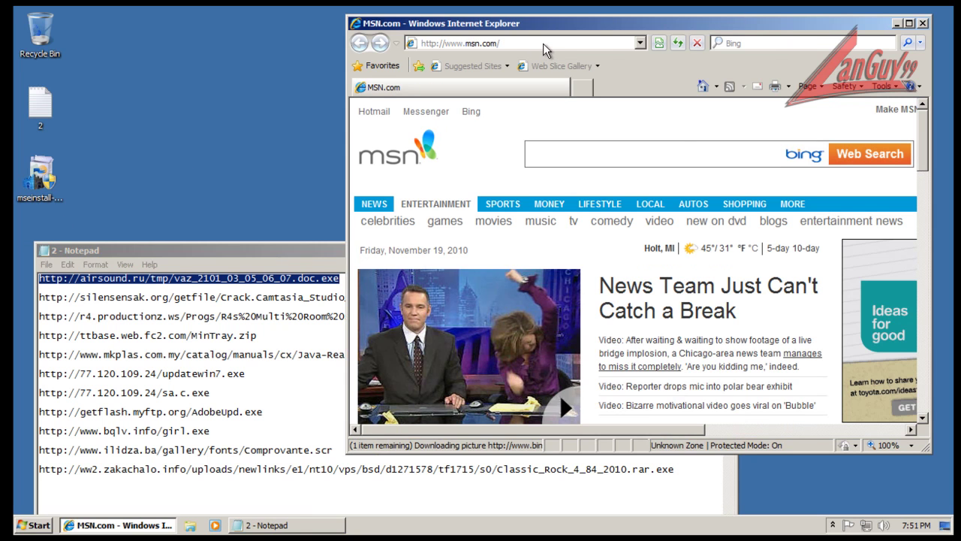
- Start Windows Task Manager and show the processes from all users
right_click(548, 530)
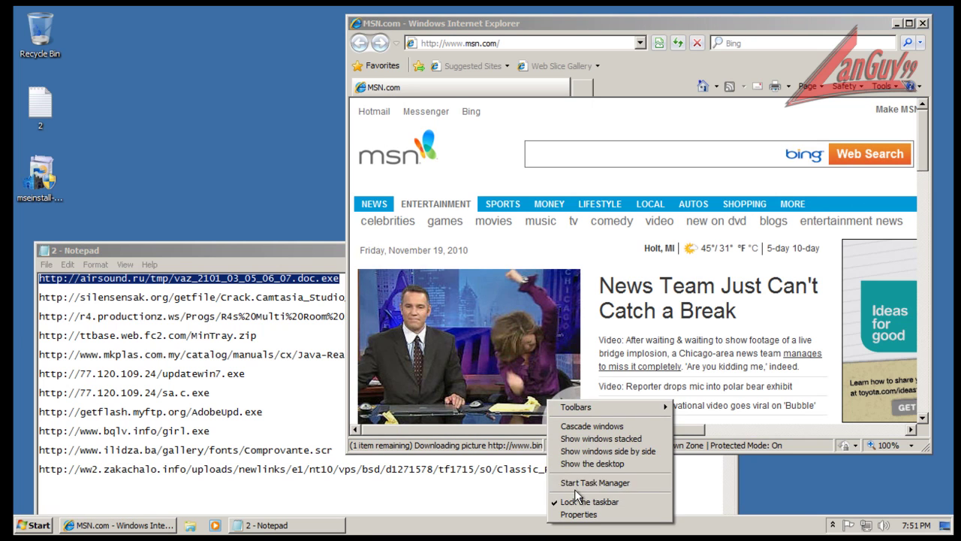
click(576, 484)
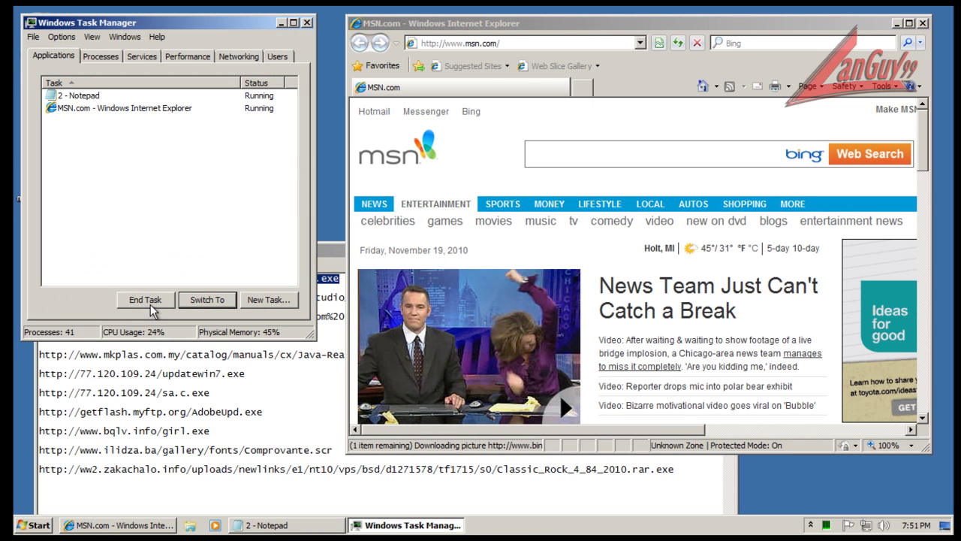
click(145, 300)
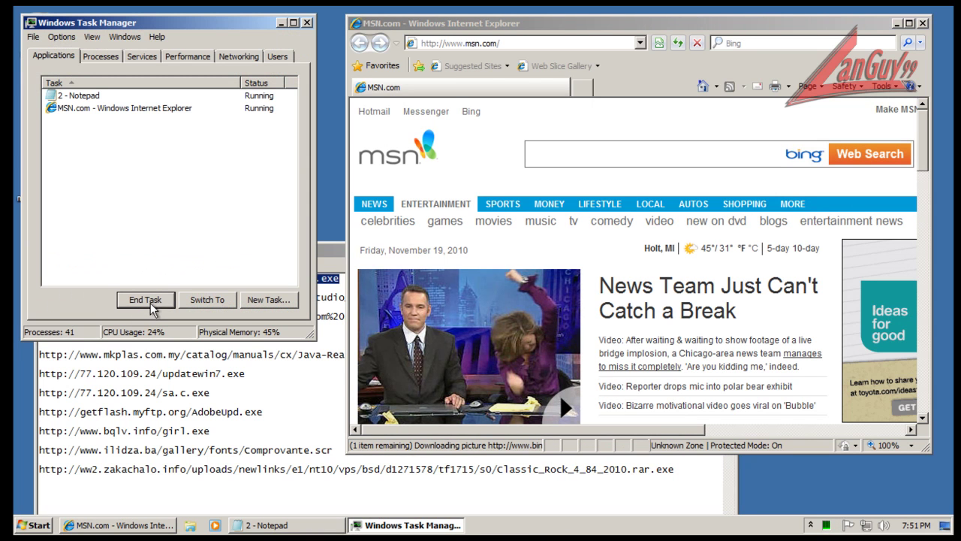
click(106, 57)
click(119, 301)
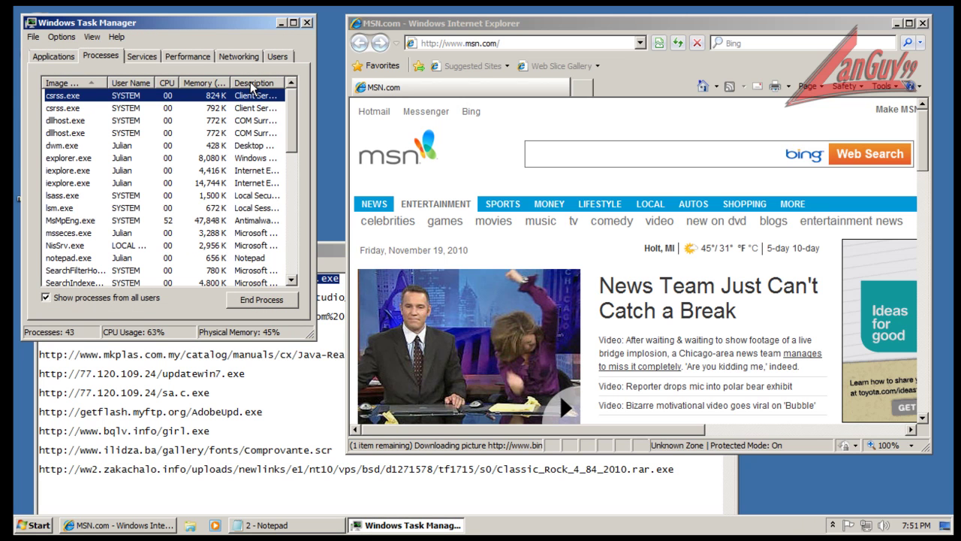
- Sort the processes by description, and widen the Task Manager window and Description column to fit the full text
click(255, 83)
drag(292, 111, 299, 169)
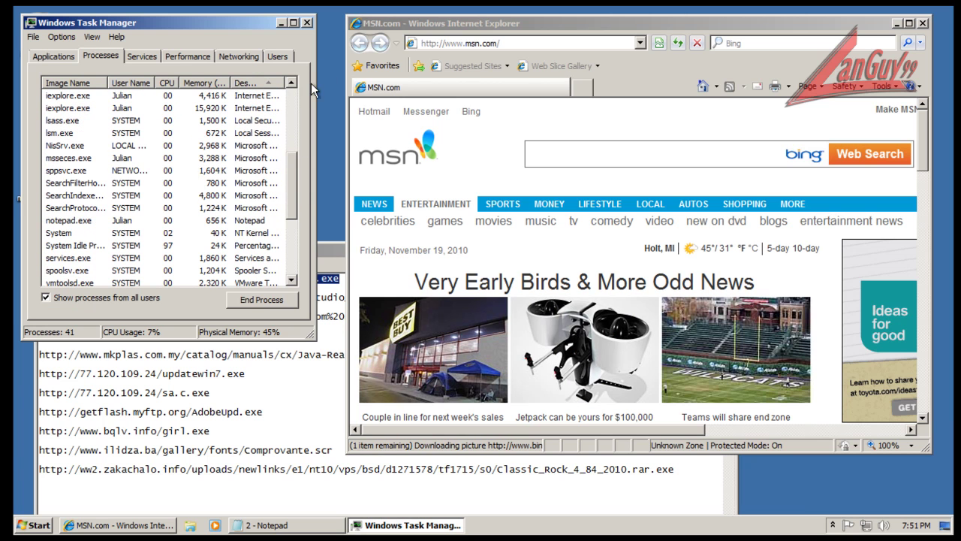
drag(312, 82, 522, 83)
drag(277, 83, 466, 84)
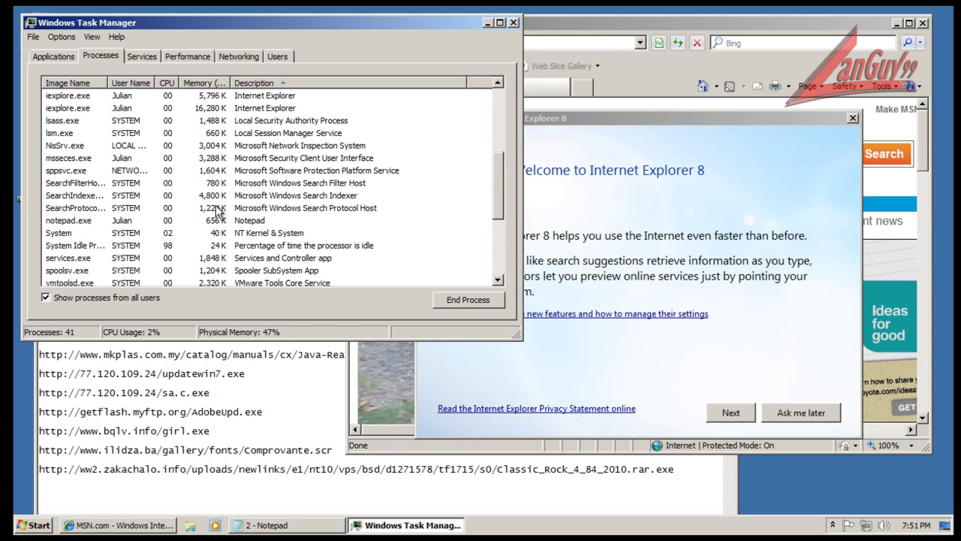
- Examine the msseces.exe, sppsvc.exe, NisSrv.exe and MsMpEng.exe processes and their memory use, and close Task Manager
click(64, 158)
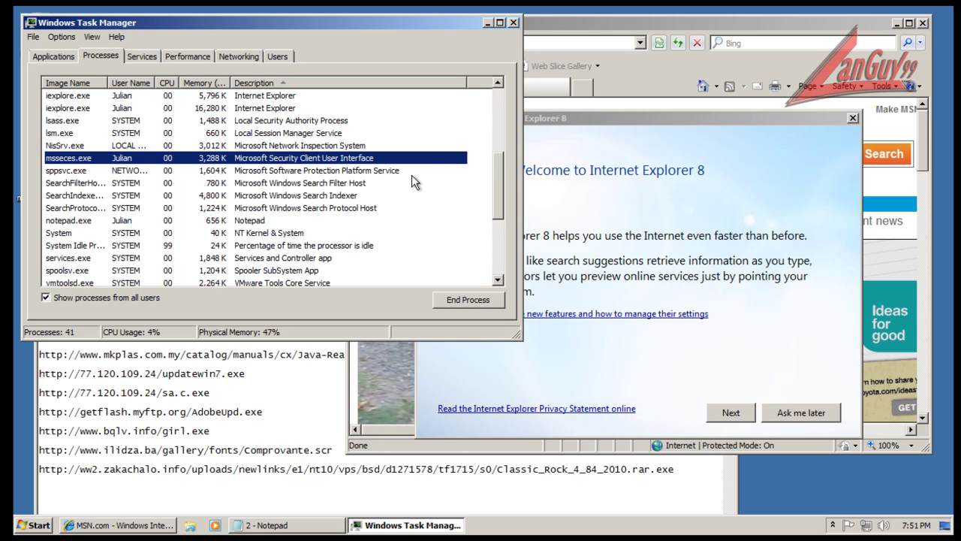
click(77, 172)
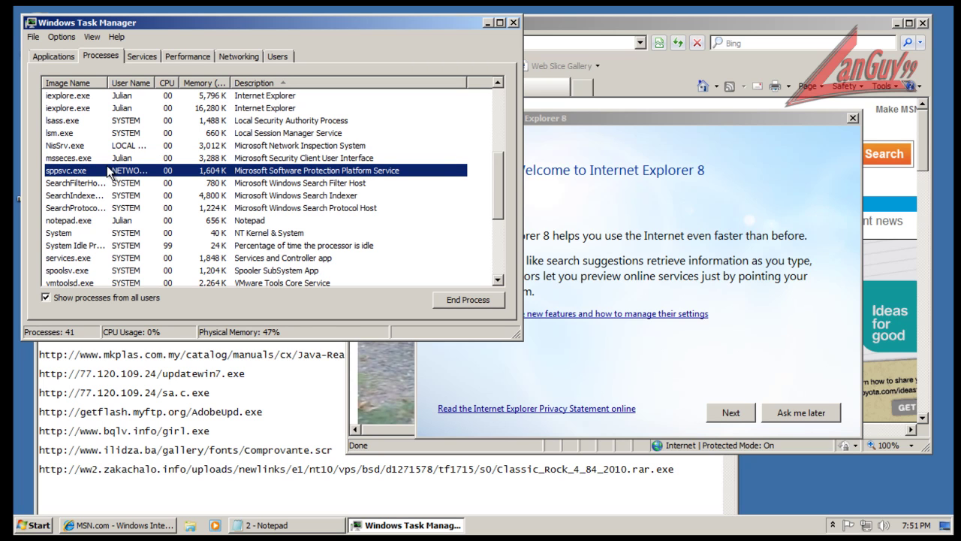
click(73, 145)
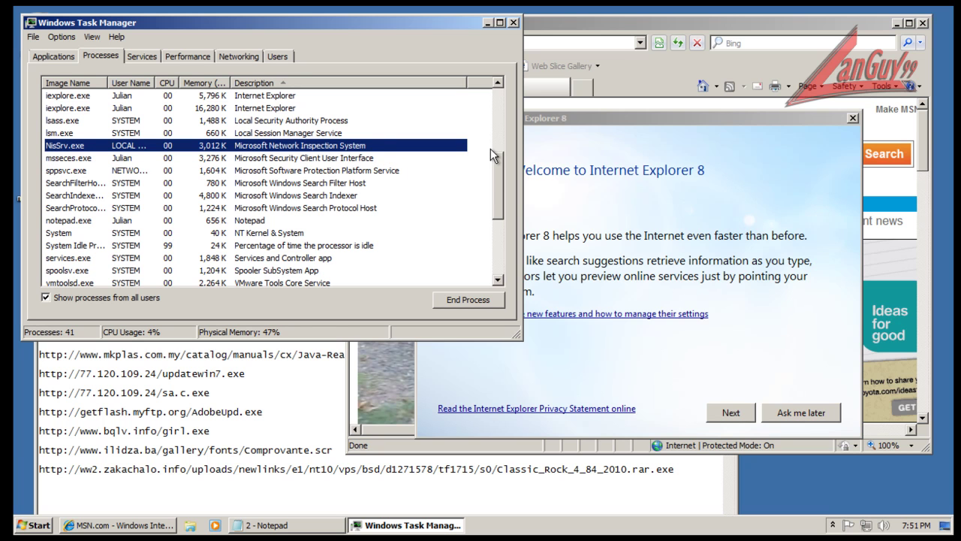
drag(501, 171, 504, 98)
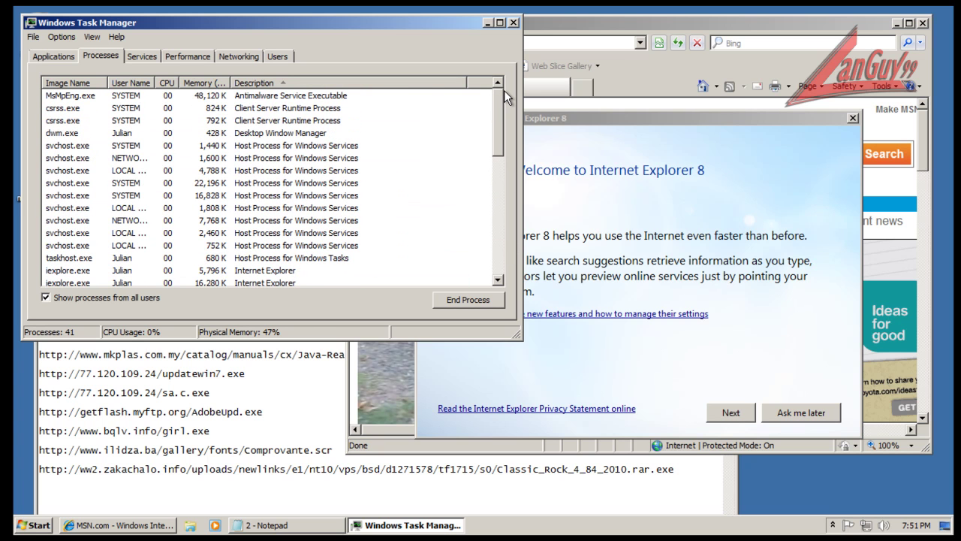
click(79, 99)
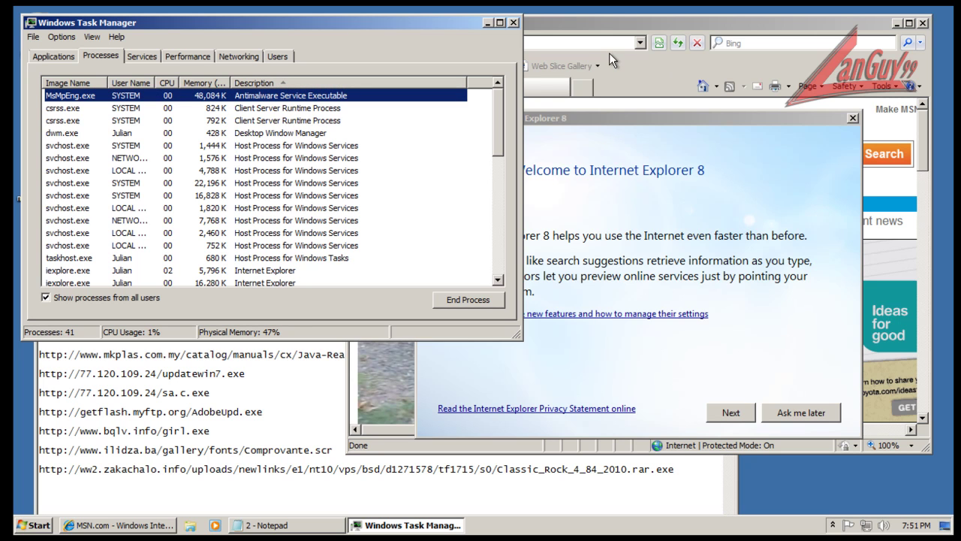
drag(497, 125, 522, 110)
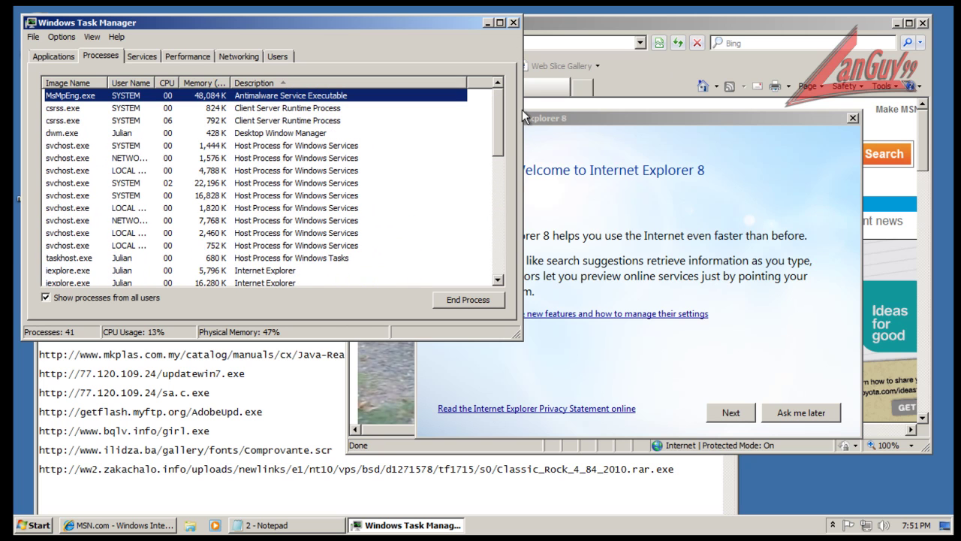
click(513, 23)
click(794, 414)
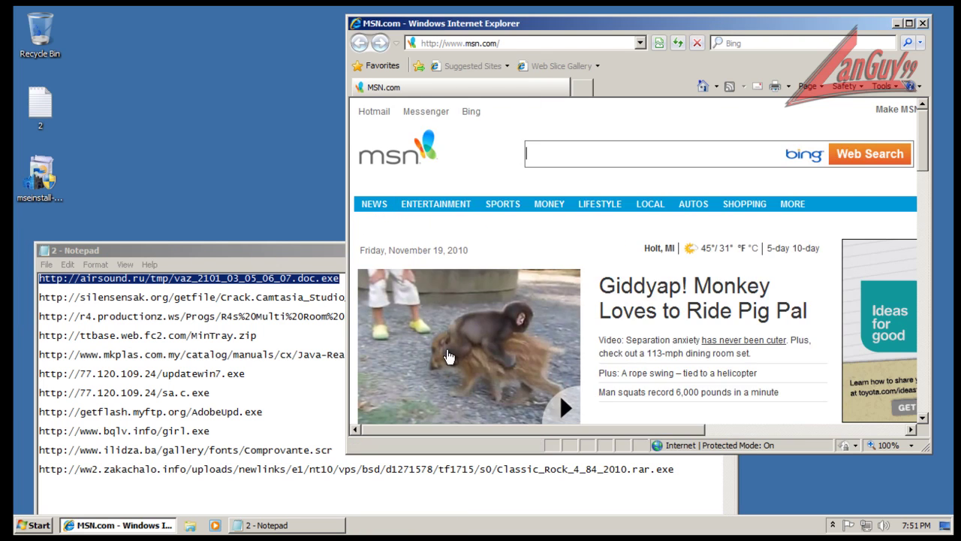
click(560, 42)
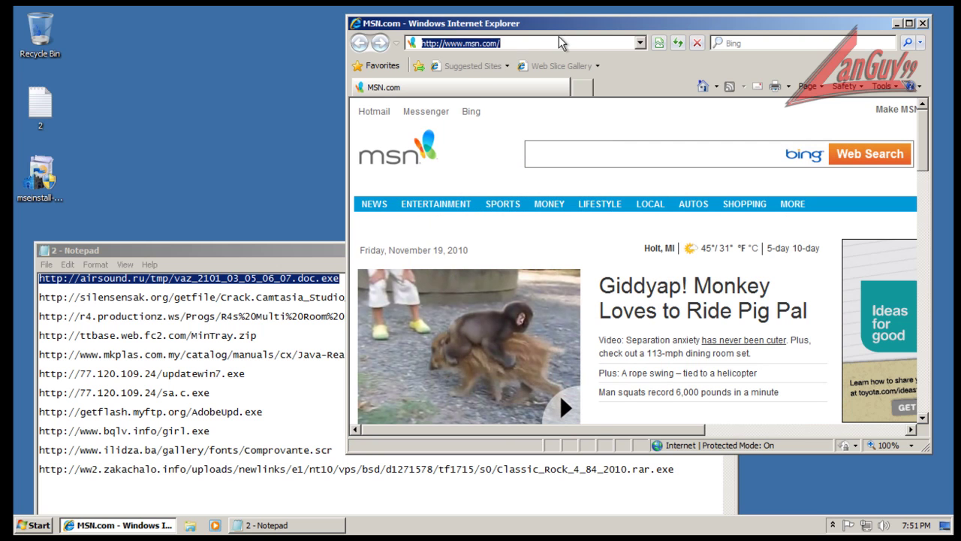
key(ctrl+v)
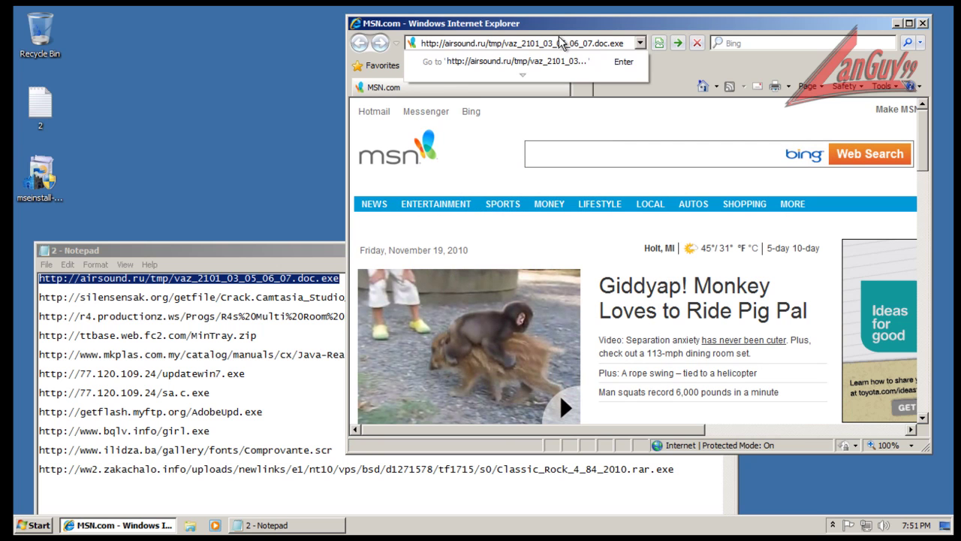
key(Return)
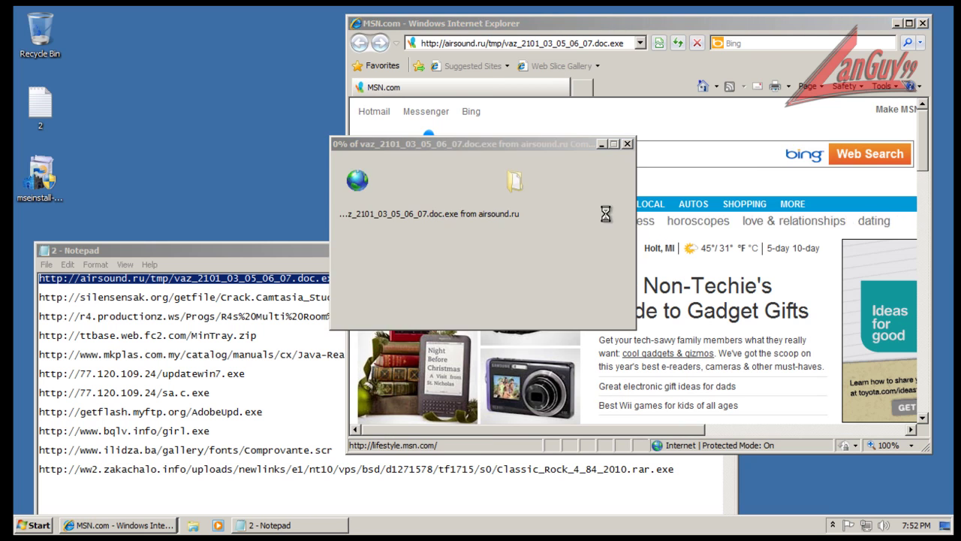
- Run the downloaded vaz_2101_03_05_06_07.doc.exe despite its unknown publisher
click(473, 280)
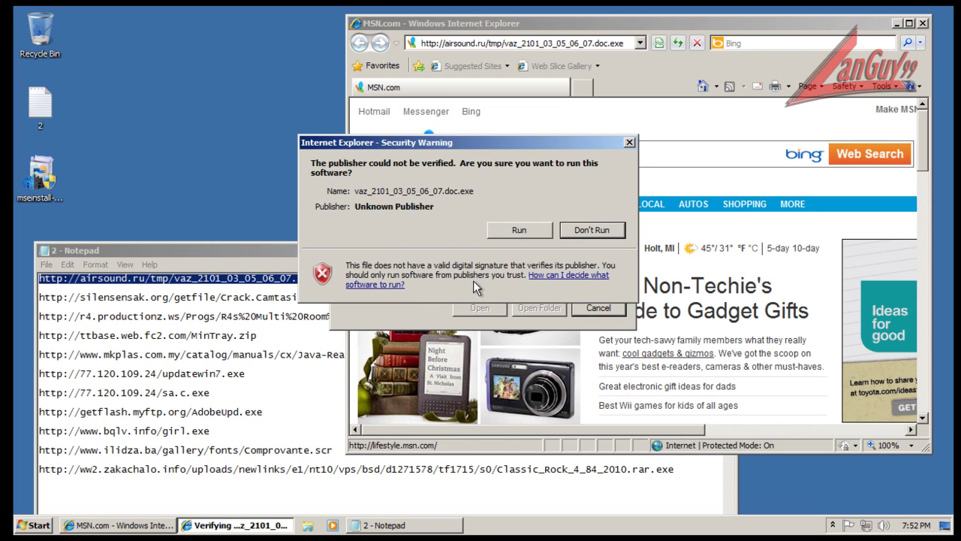
click(510, 230)
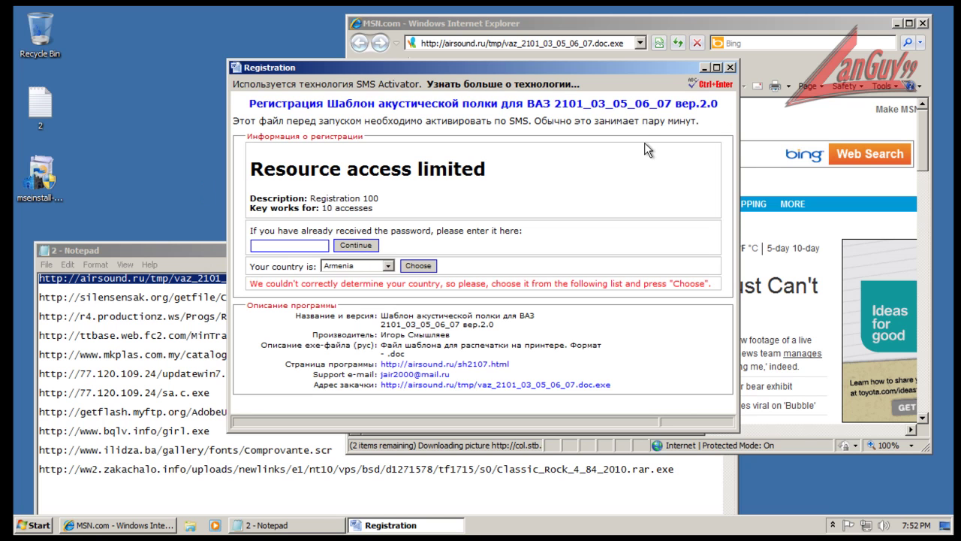
- Download and run vaz_2101_03_05_06_07.doc.exe again from the Registration window's download link, and close the Registration window
click(165, 253)
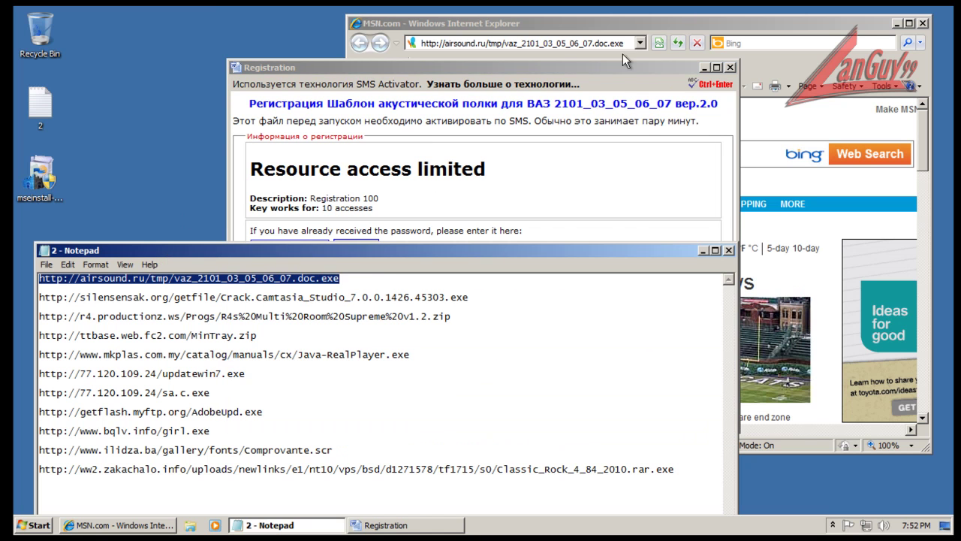
click(626, 76)
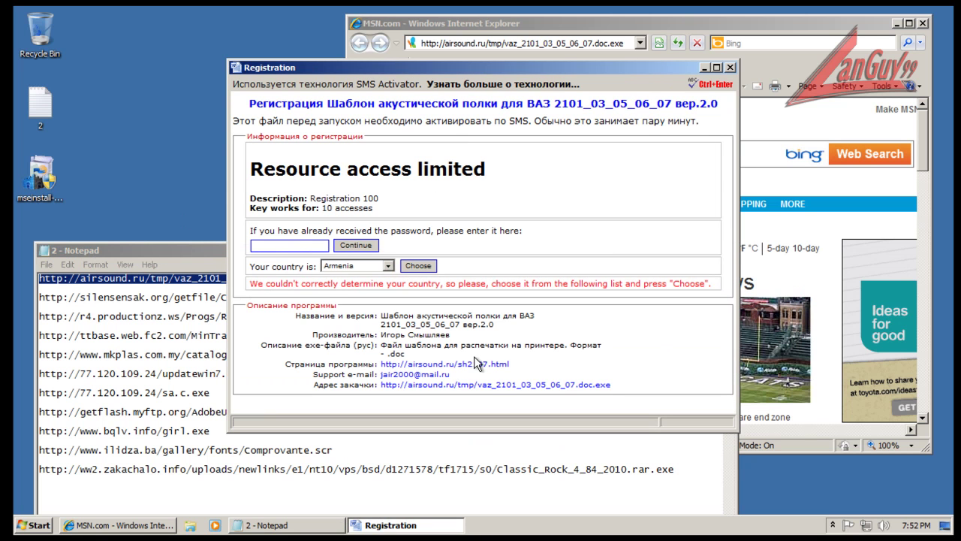
drag(485, 373, 585, 402)
click(597, 384)
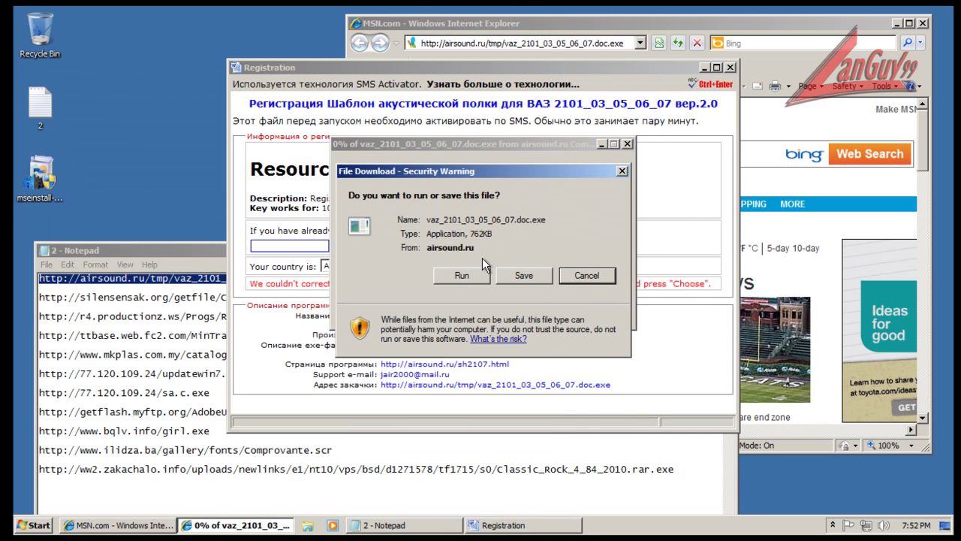
click(460, 277)
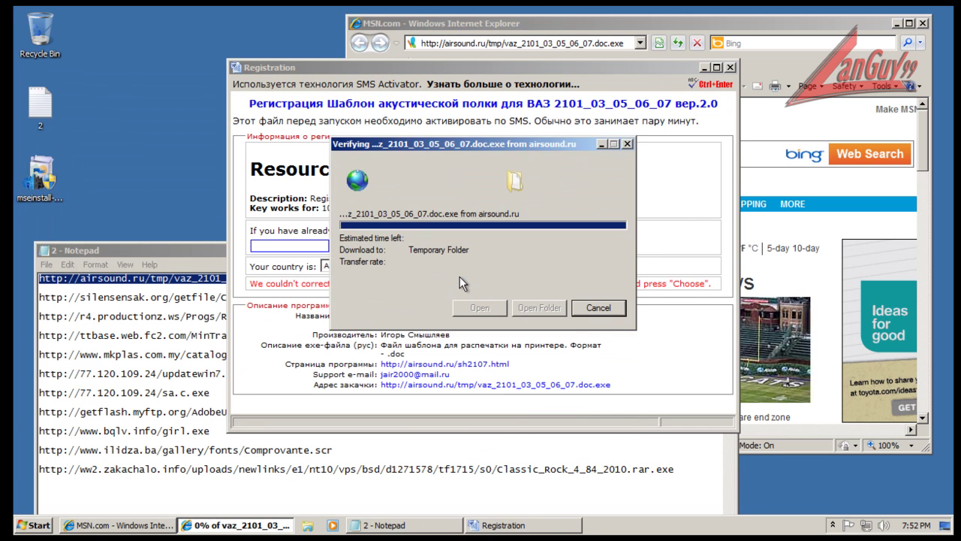
click(518, 221)
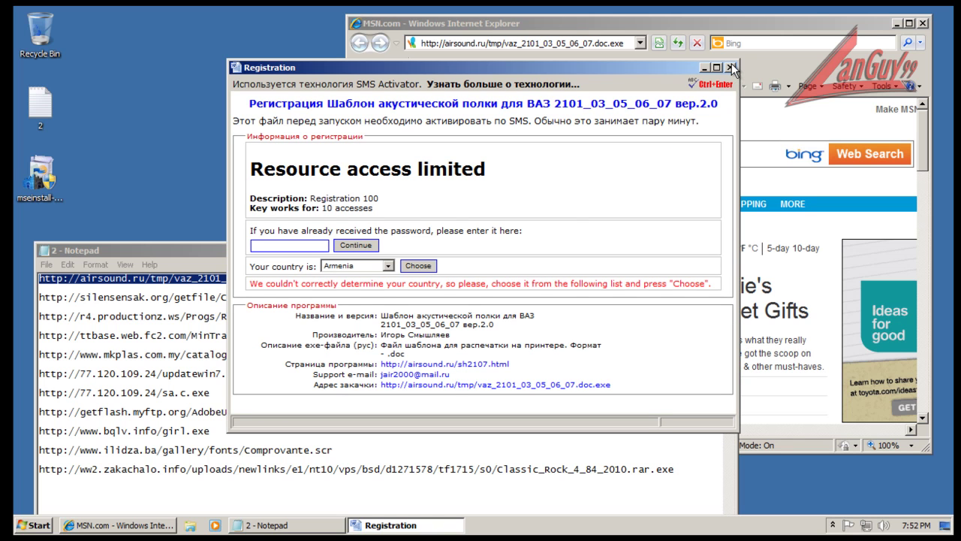
click(732, 69)
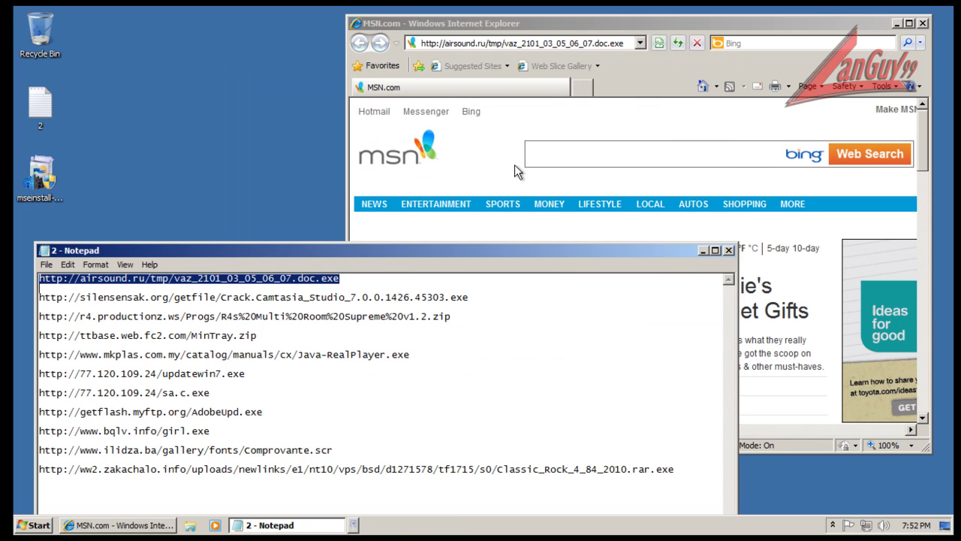
- Copy the silensensak.org URL from the list, load it in the browser and run Crack.Camtasia_Studio_7.0.0.1426.45303.exe
double_click(469, 290)
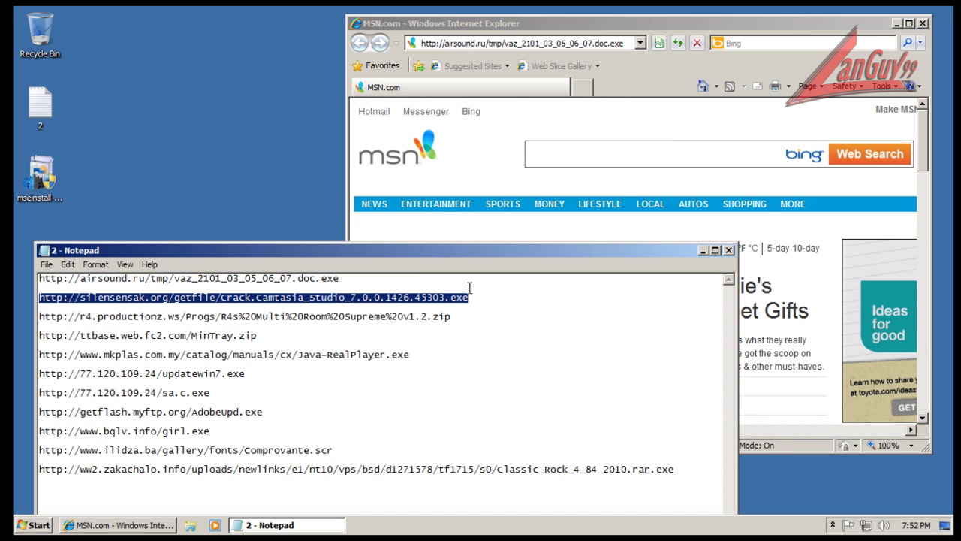
click(610, 44)
key(ctrl+v)
key(Return)
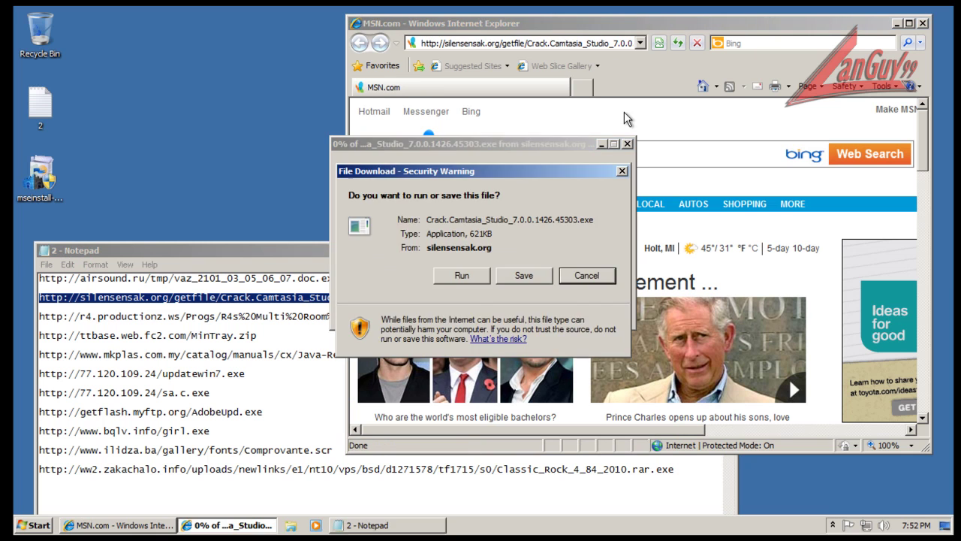
click(462, 275)
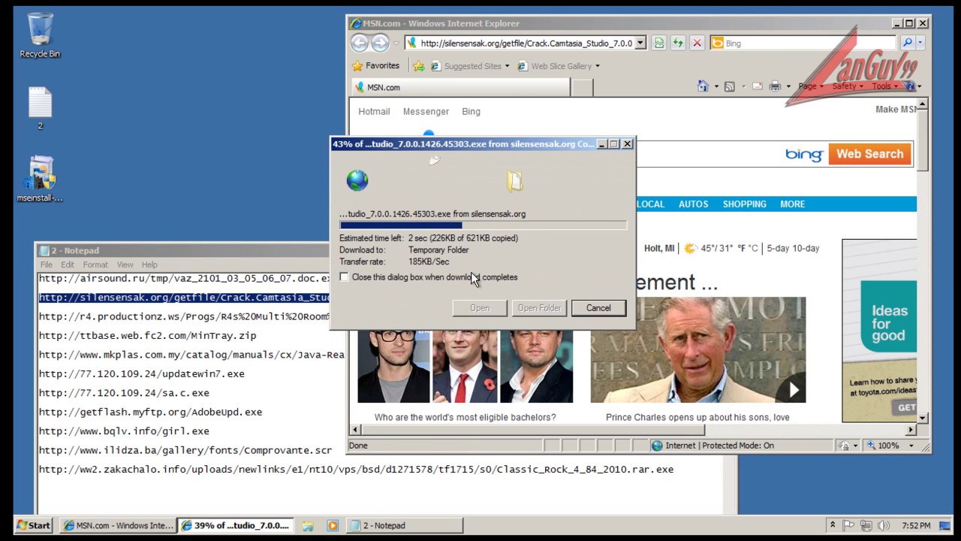
click(296, 252)
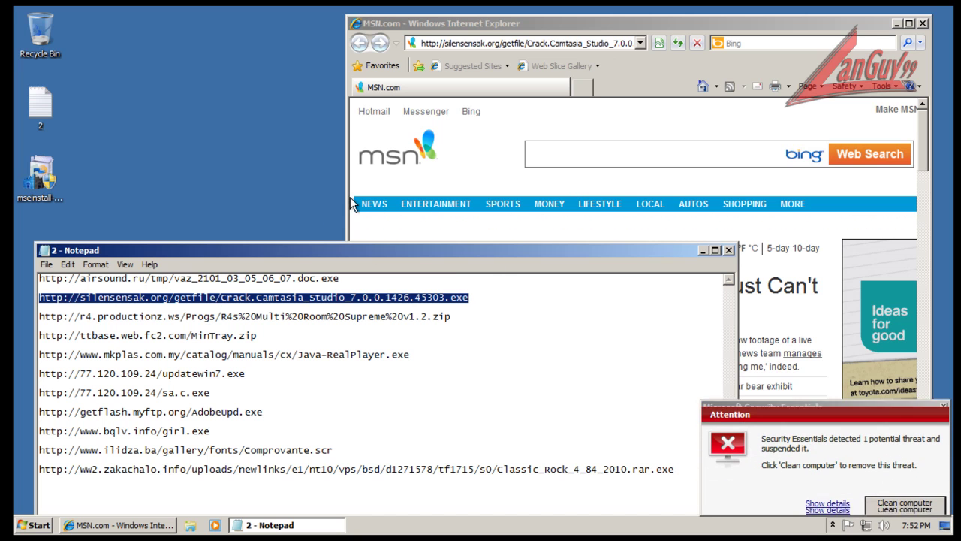
- Show the details of the Security Essentials detection, apply the Remove action to Rogue:Win32/FakePAV and close the alert
click(827, 502)
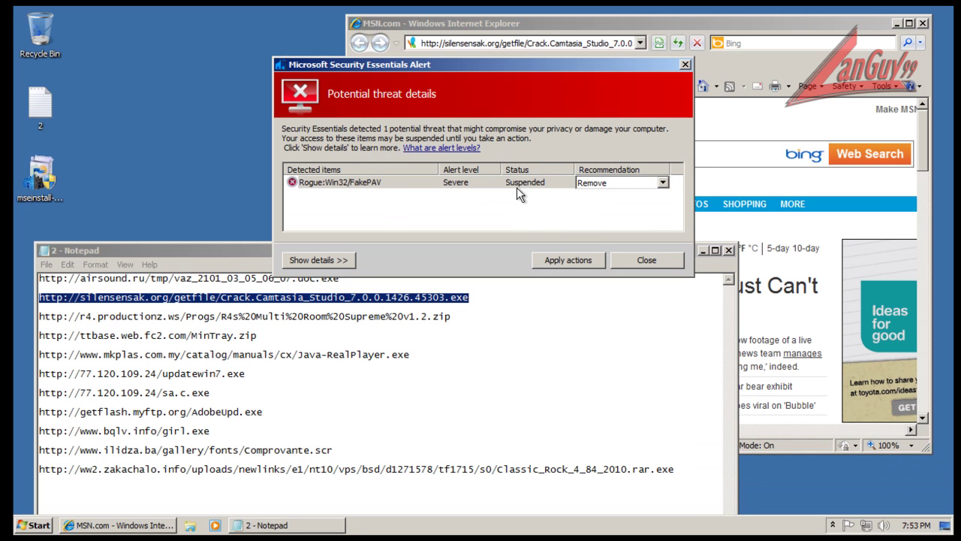
click(571, 258)
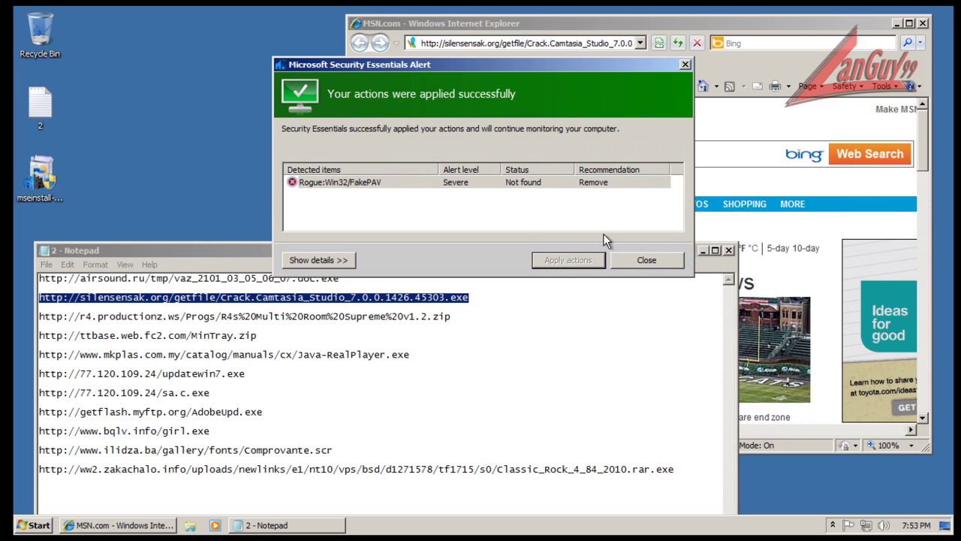
click(646, 263)
- Copy the r4.productionz.ws URL from the list and load it in the browser's address bar
click(449, 316)
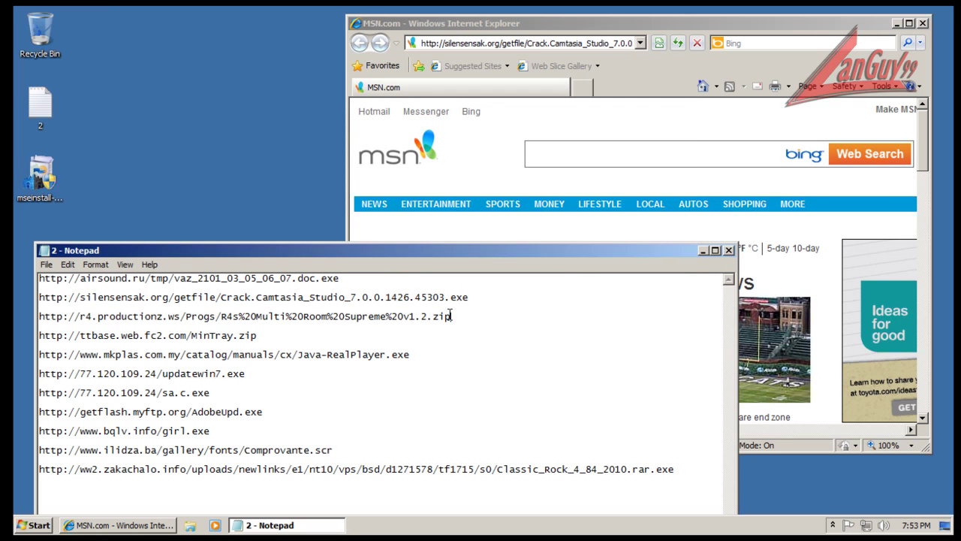
key(shift+Home)
key(ctrl+c)
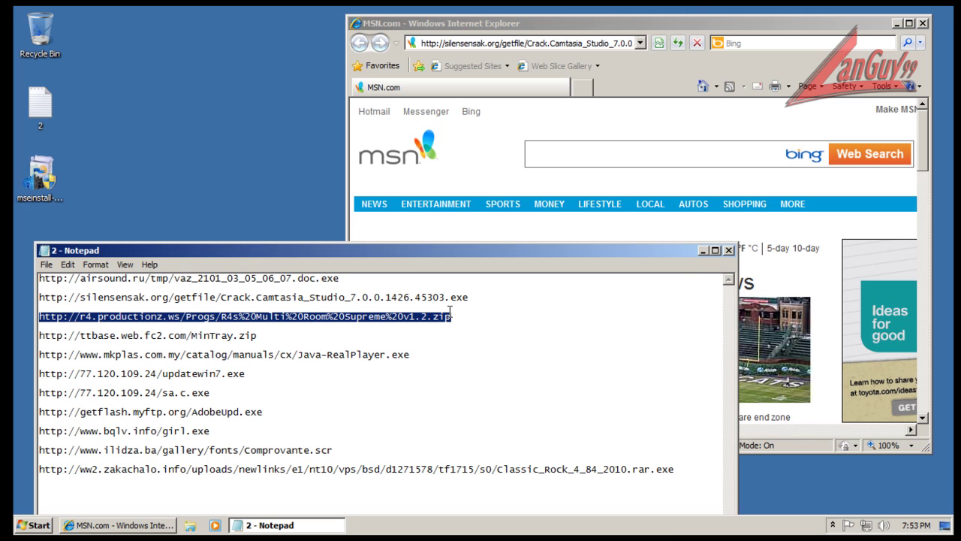
click(607, 43)
double_click(607, 43)
key(ctrl+a)
key(ctrl+v)
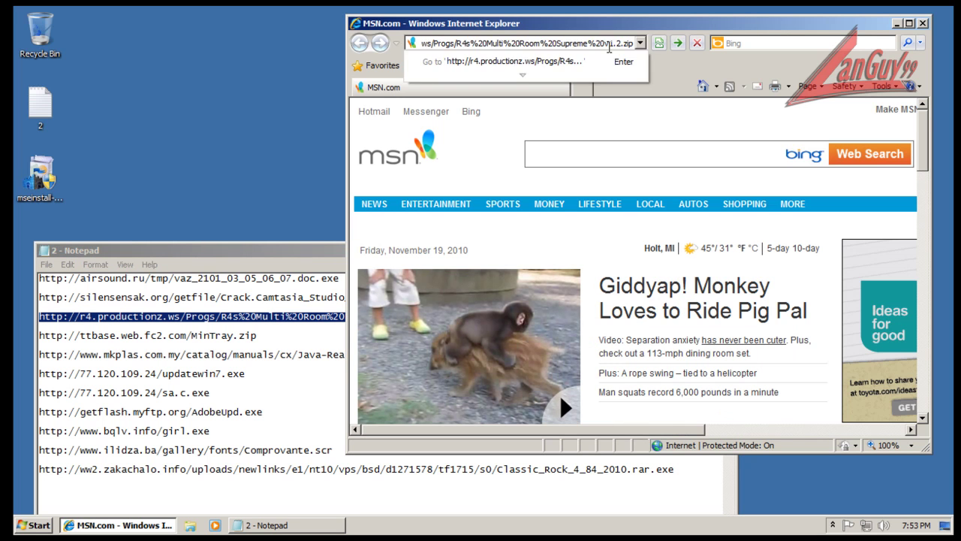
key(Return)
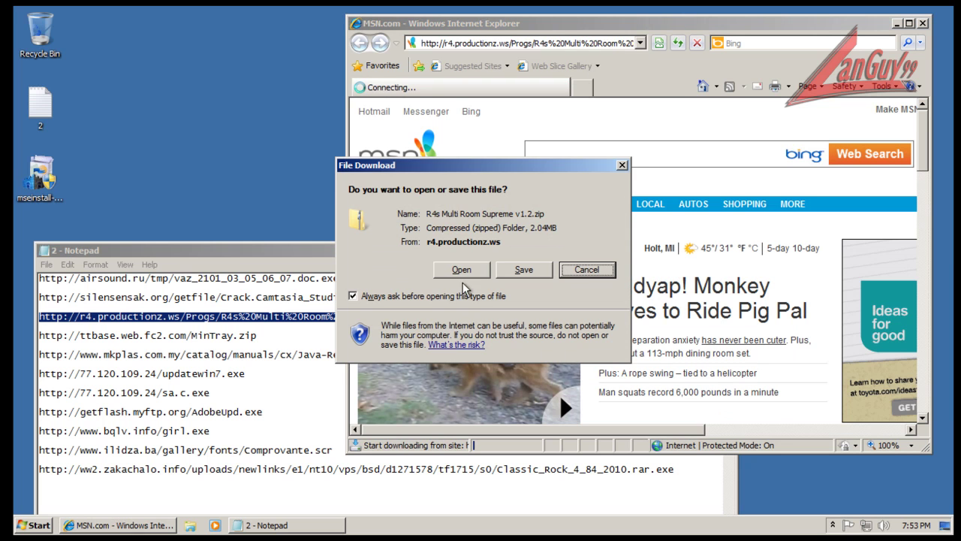
- Open the downloaded archive's R4s Multi Room Supreme v1.2 folder, run the R4s Multi Room Supreme application and dismiss its error
click(473, 275)
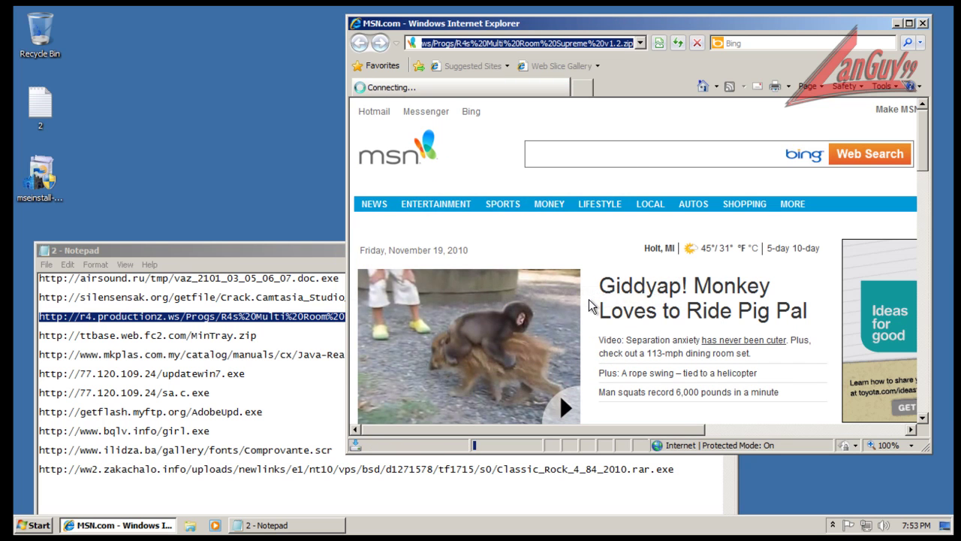
click(562, 336)
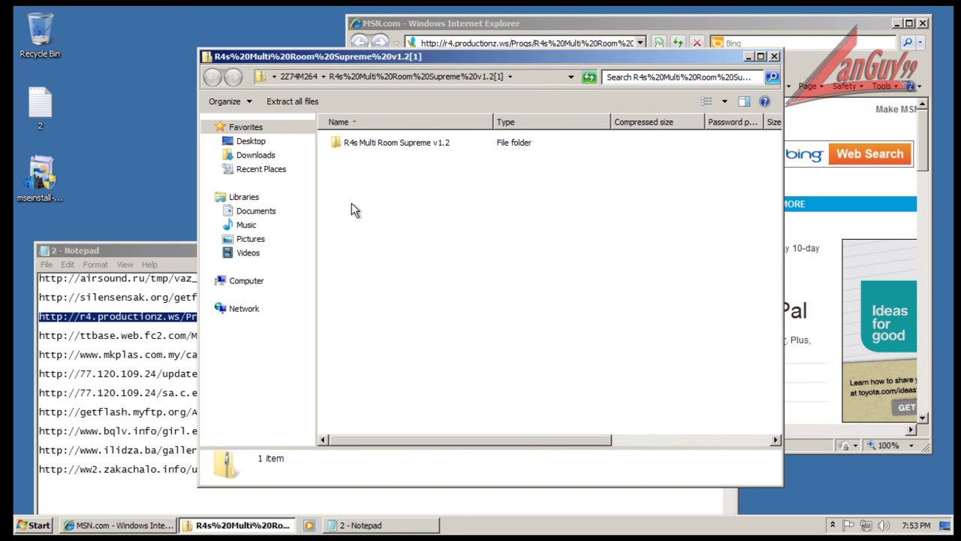
double_click(365, 144)
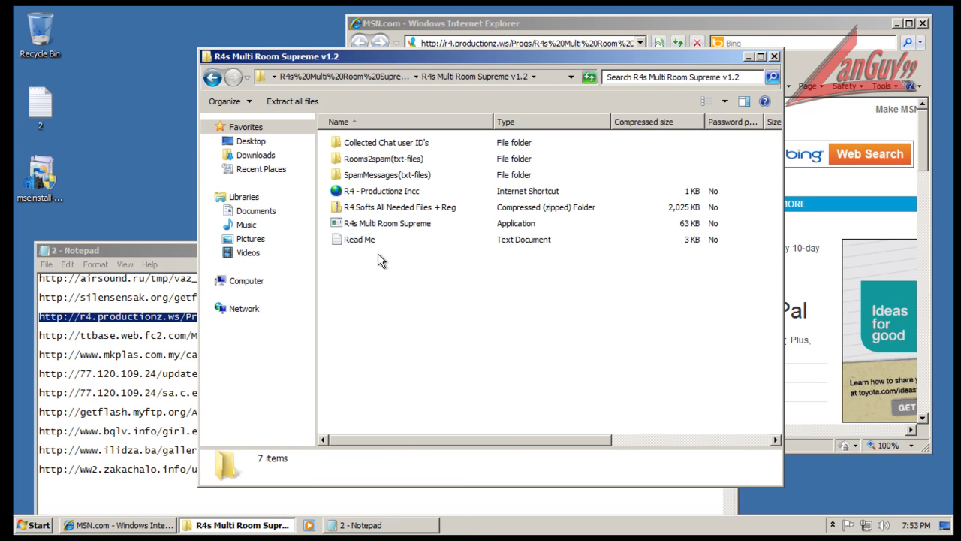
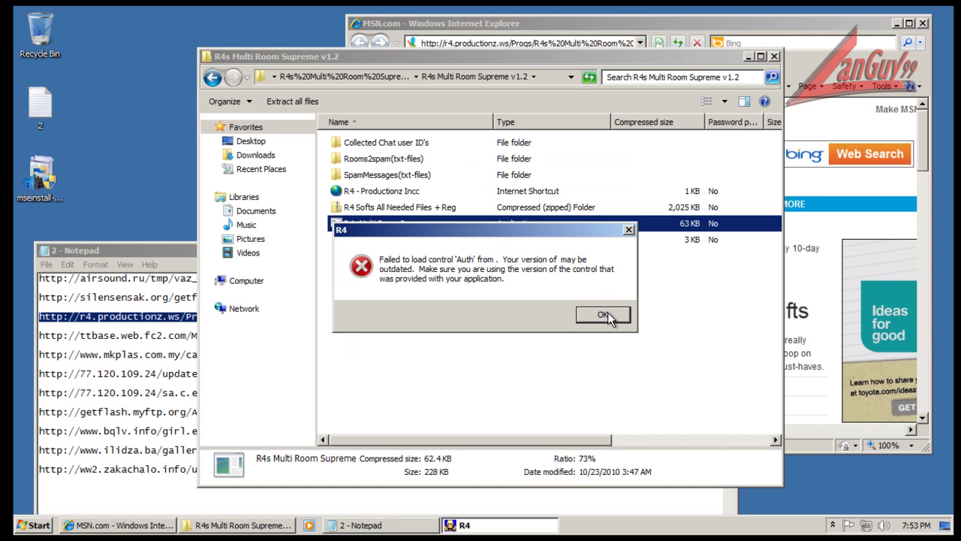
click(603, 314)
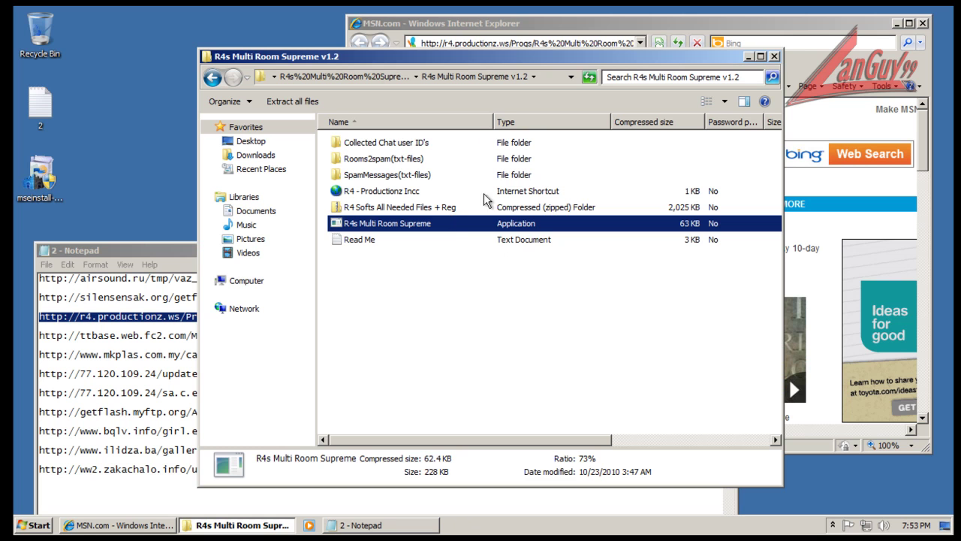
- Inspect the All R4 Programs Needed Files Here folder inside the R4 Softs All Needed Files + Reg archive, and close the window
click(444, 208)
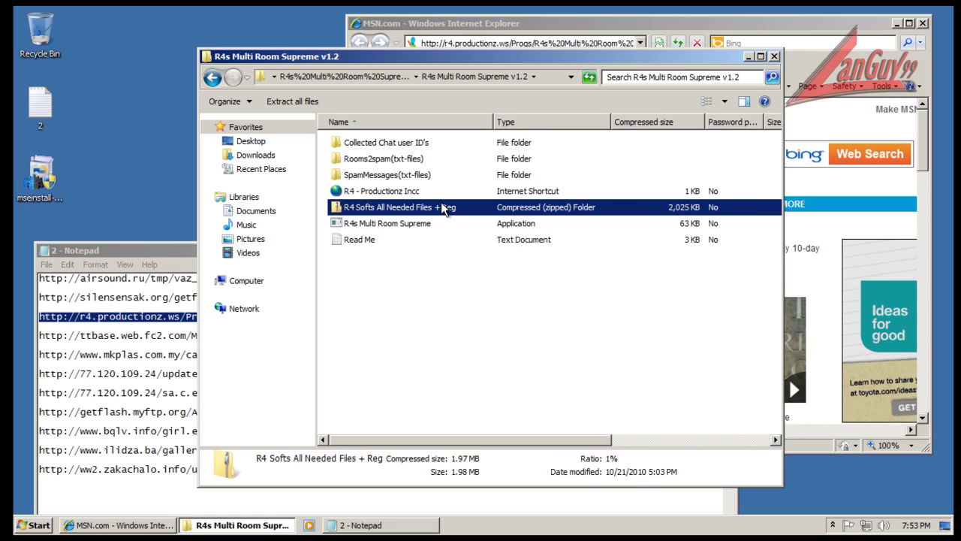
double_click(444, 208)
double_click(416, 145)
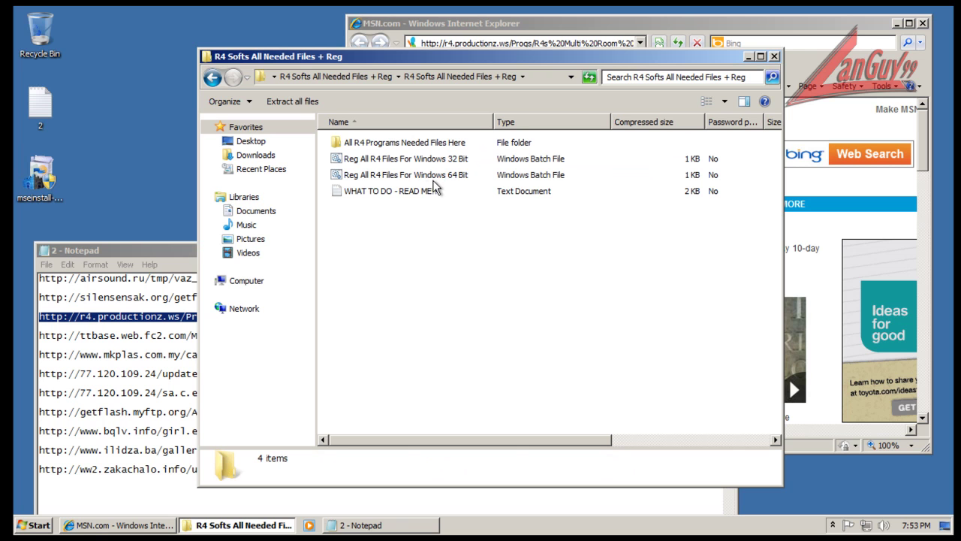
click(410, 143)
double_click(410, 144)
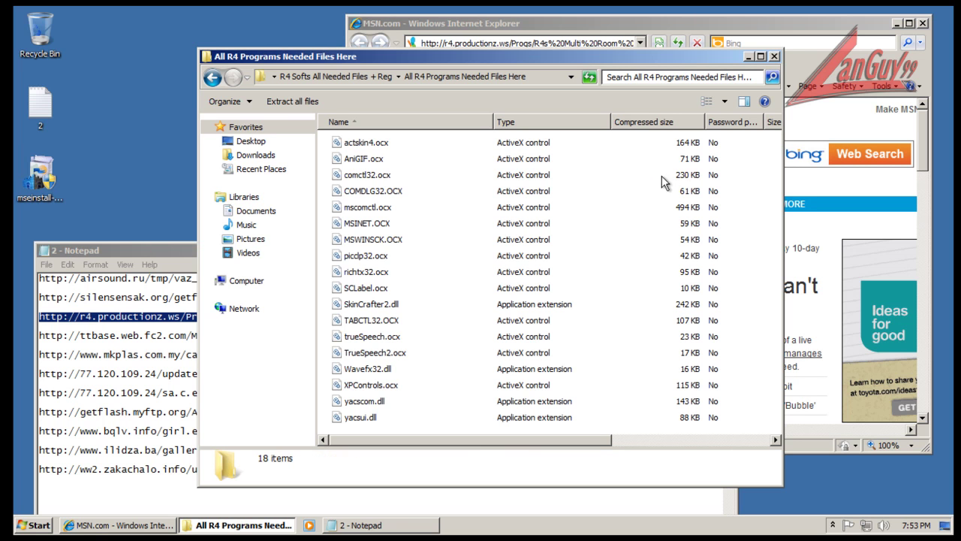
click(775, 57)
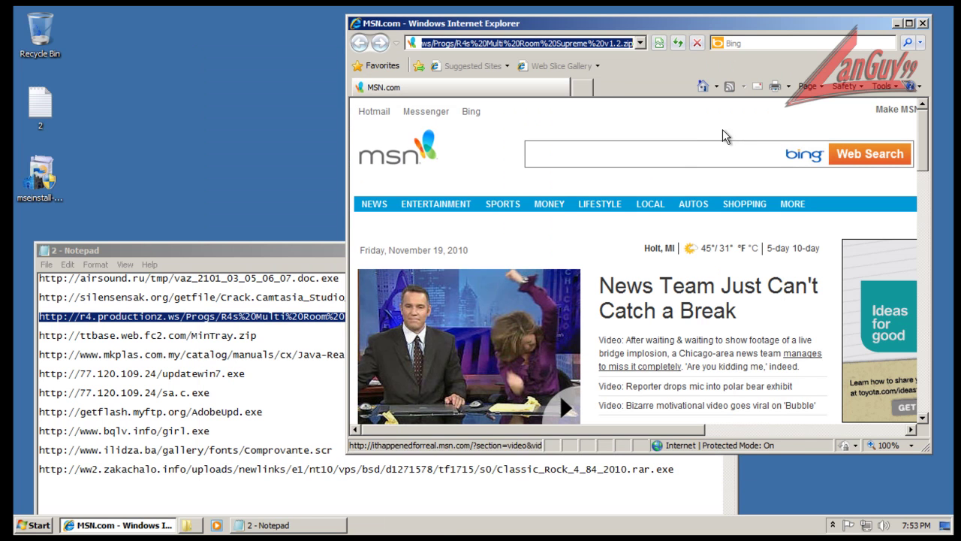
click(323, 240)
click(291, 340)
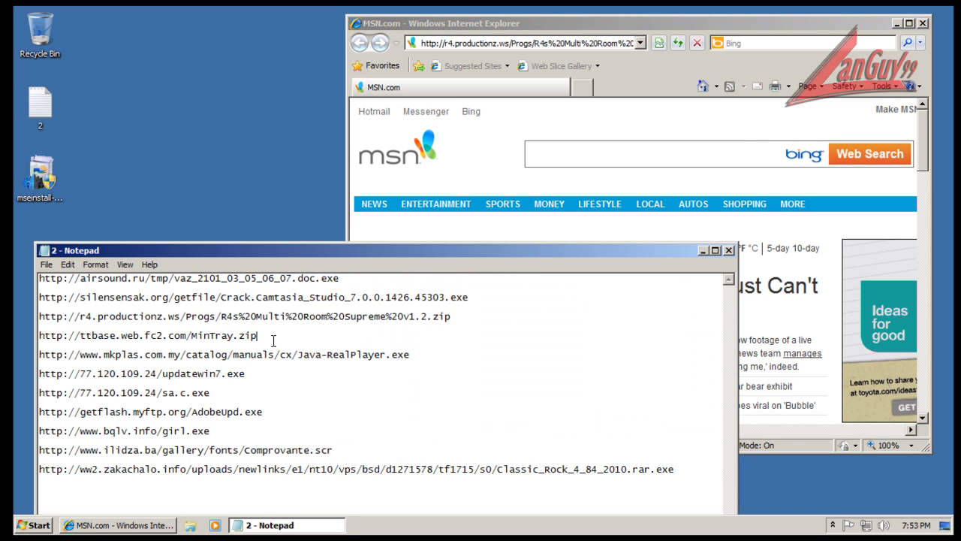
key(shift+Home)
key(ctrl+c)
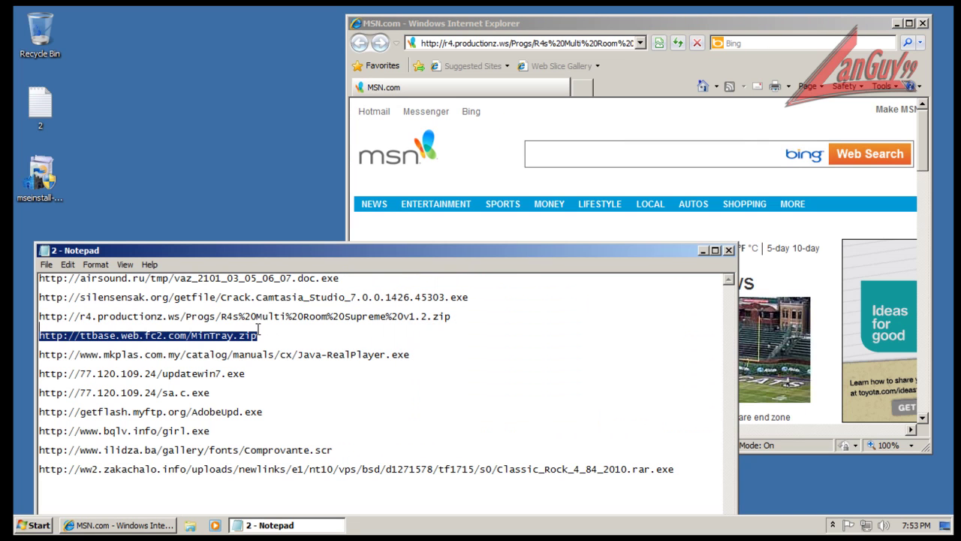
click(548, 91)
click(556, 43)
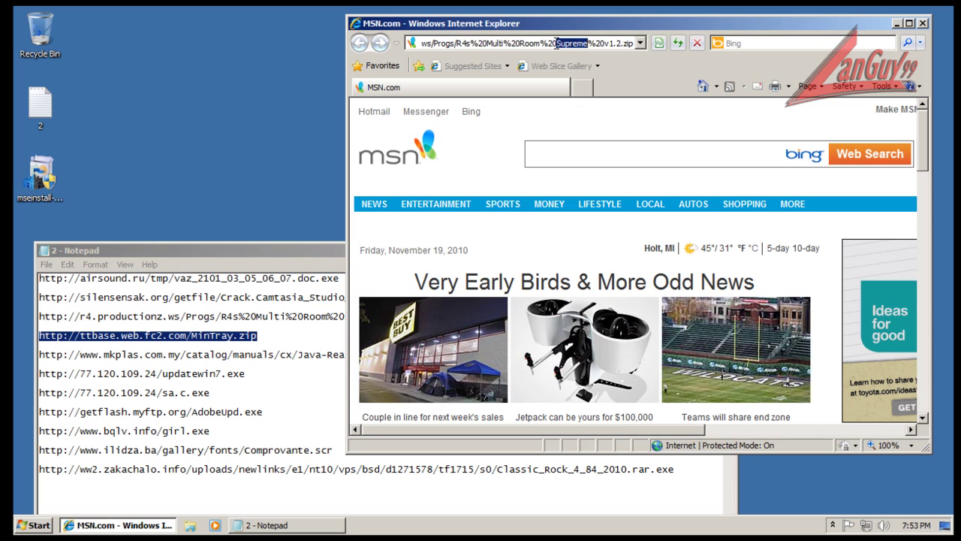
click(556, 43)
key(ctrl+a)
key(ctrl+v)
key(Return)
- Open the downloaded MinTray archive and copy the three files in its MinTray folder to the desktop
click(466, 272)
click(555, 336)
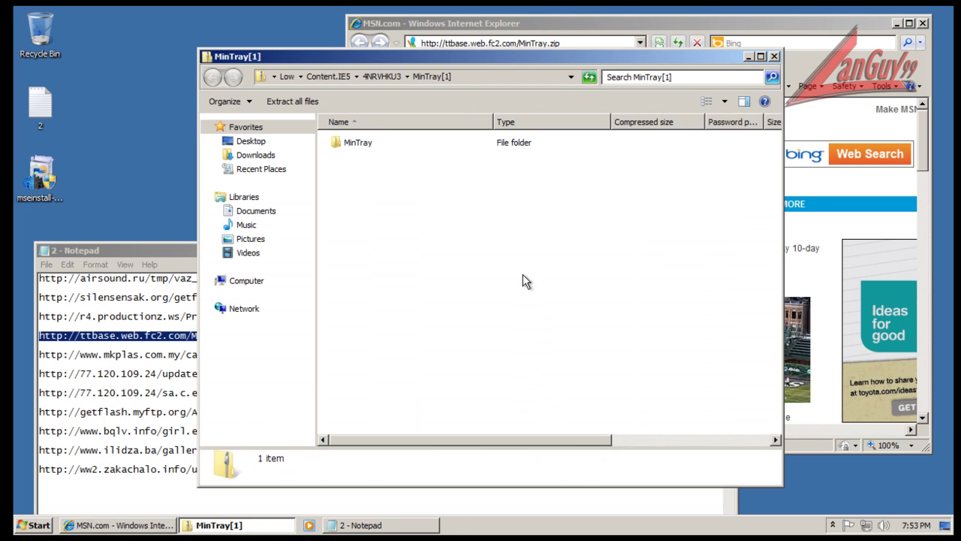
click(368, 144)
double_click(368, 144)
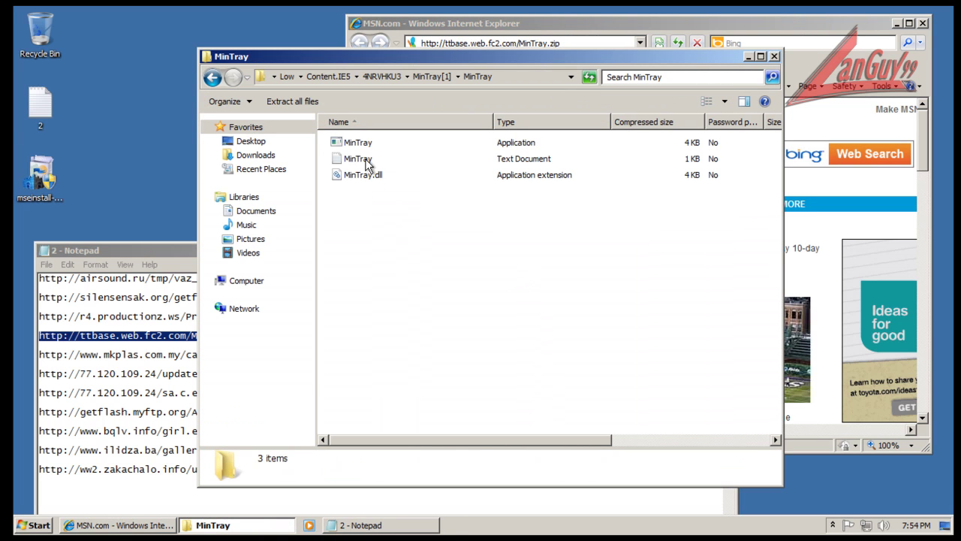
drag(377, 211, 348, 152)
drag(386, 208, 161, 123)
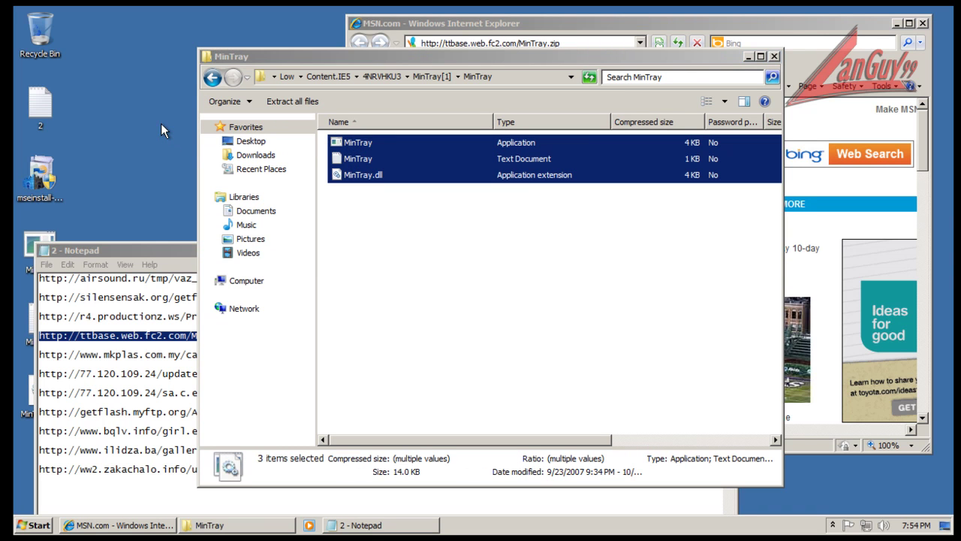
- Run MinTray.exe from the desktop despite its unknown publisher, and select the MinTray entry in the program's window list
double_click(32, 244)
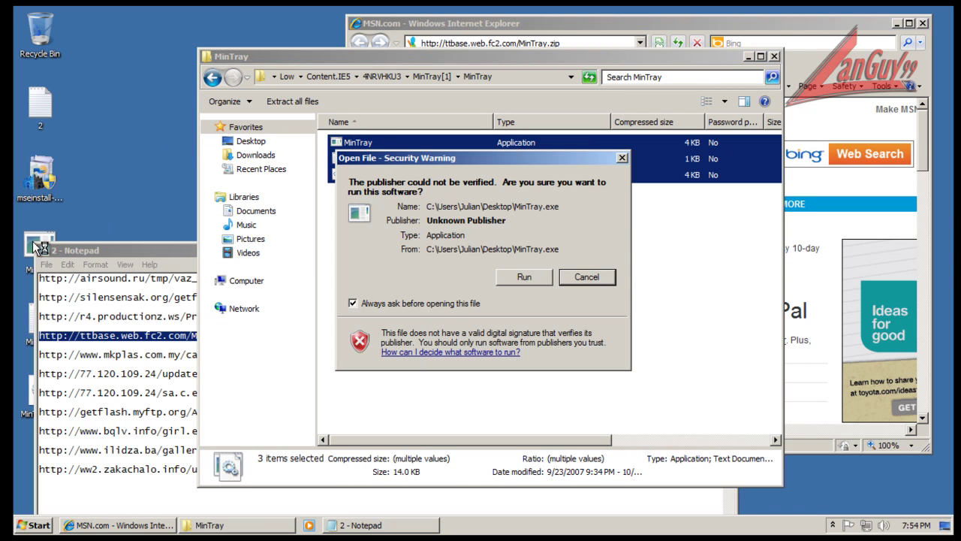
click(531, 282)
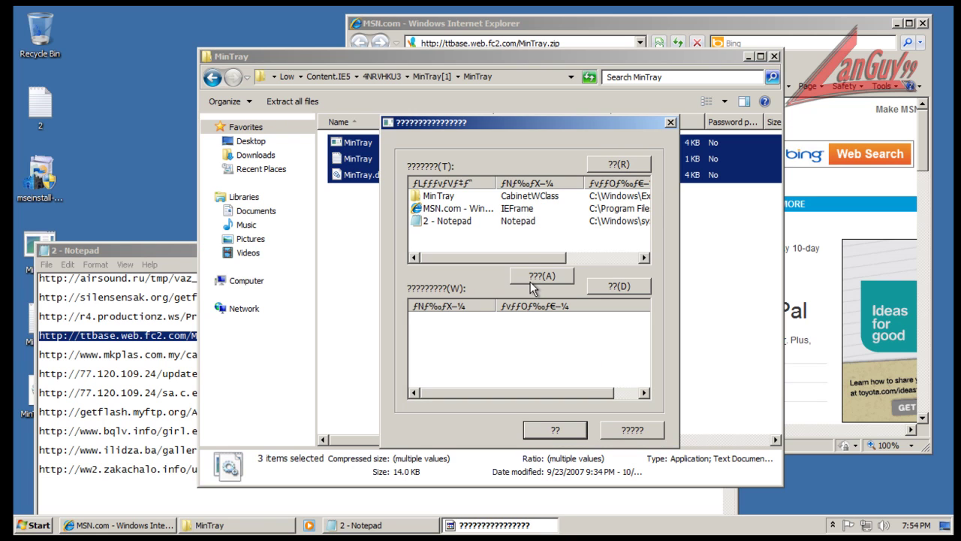
drag(530, 258, 476, 290)
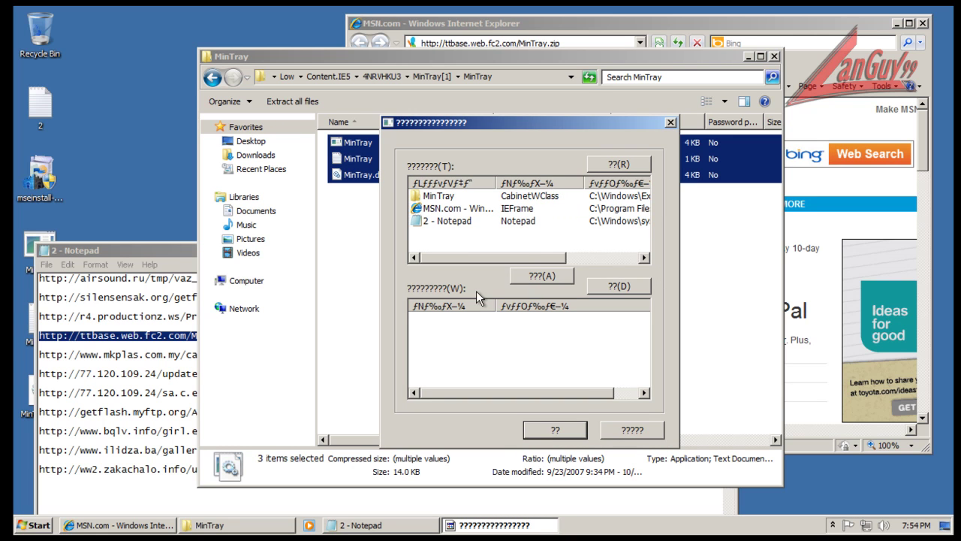
click(433, 198)
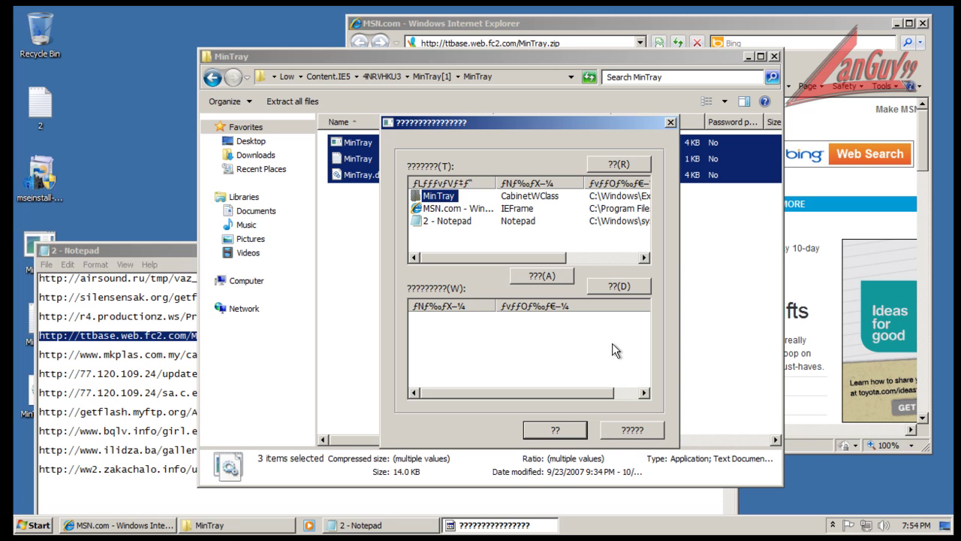
- Confirm the MinTray window-selection dialog and close the MinTray folder window
click(569, 431)
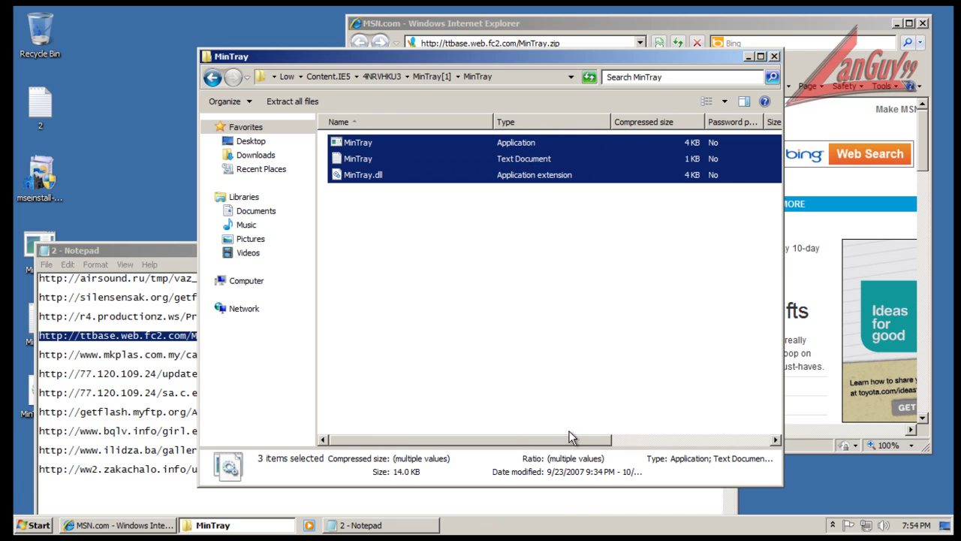
click(776, 60)
click(294, 353)
double_click(409, 347)
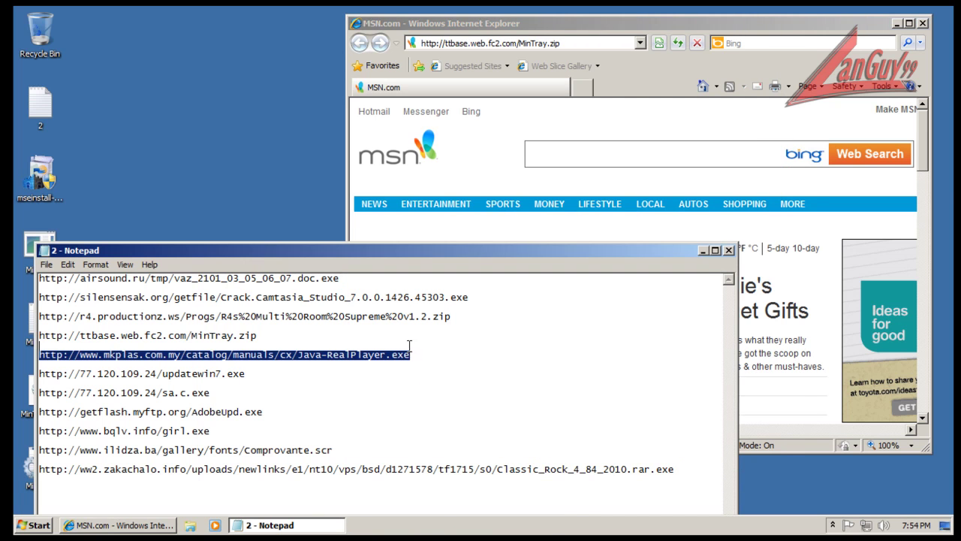
key(ctrl+c)
click(581, 48)
key(ctrl+v)
key(Return)
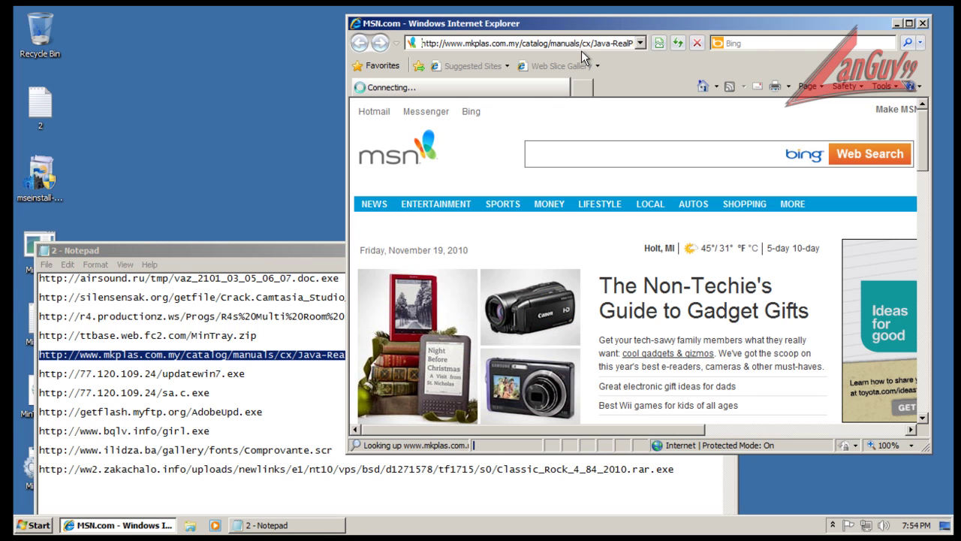
click(460, 276)
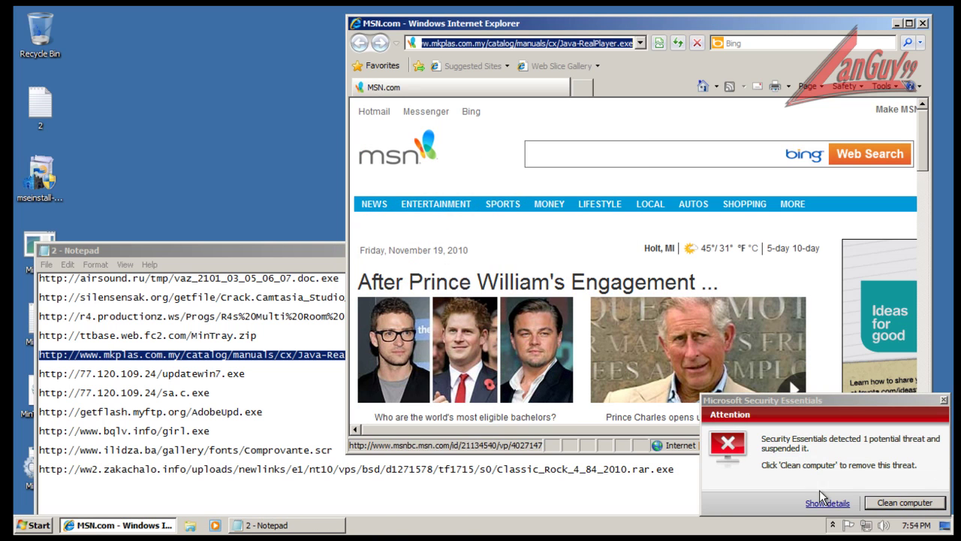
- Show the threat details, apply the Remove action to Trojan:Win32/Dynamer!dtc, and close the alert
click(826, 512)
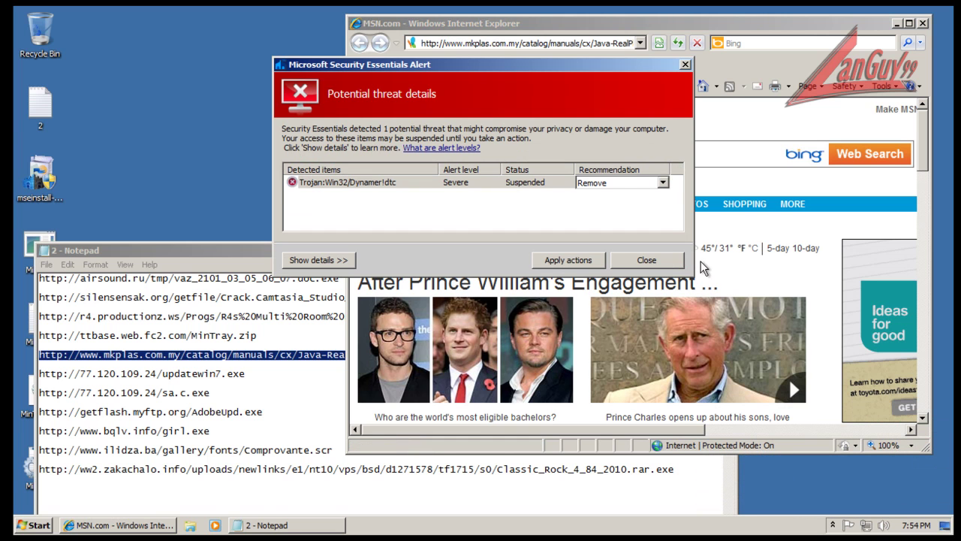
click(592, 262)
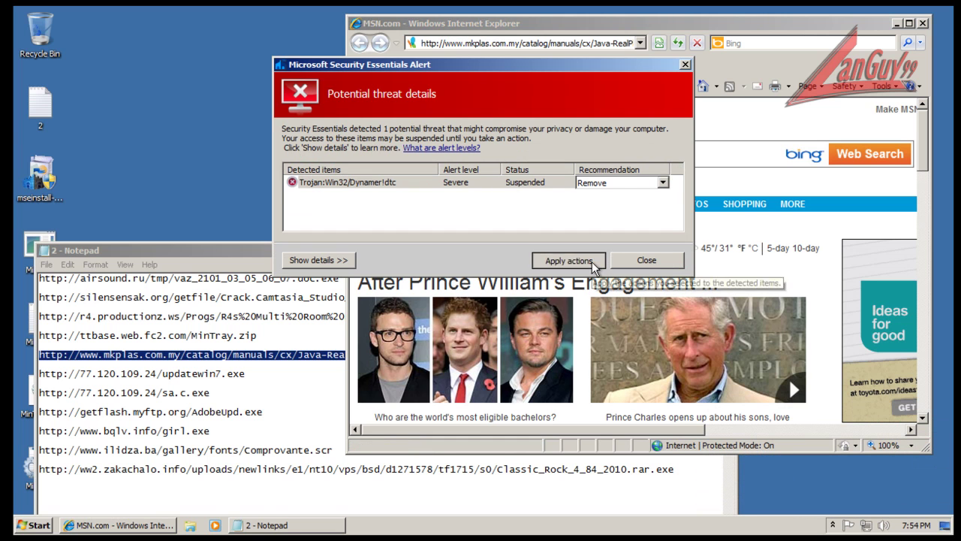
click(644, 263)
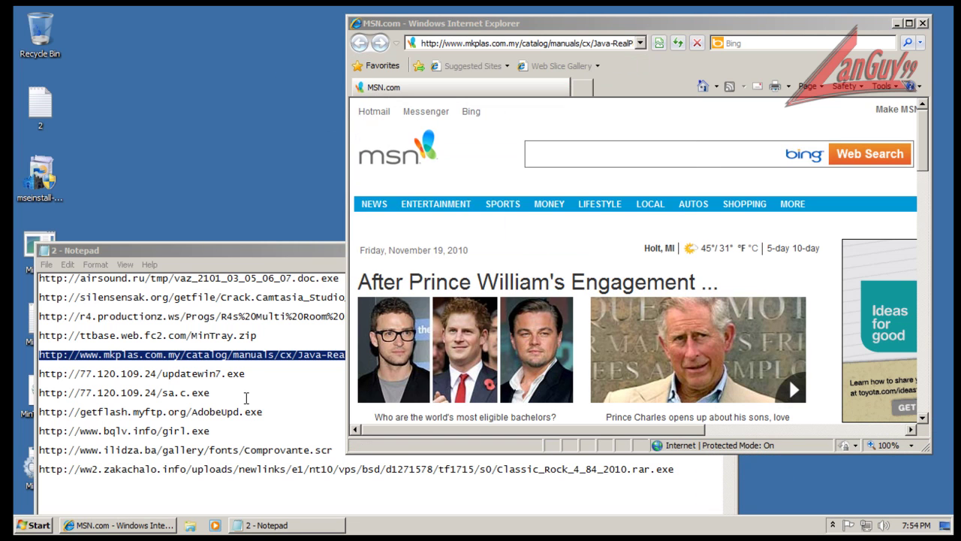
click(243, 375)
key(shift+Home)
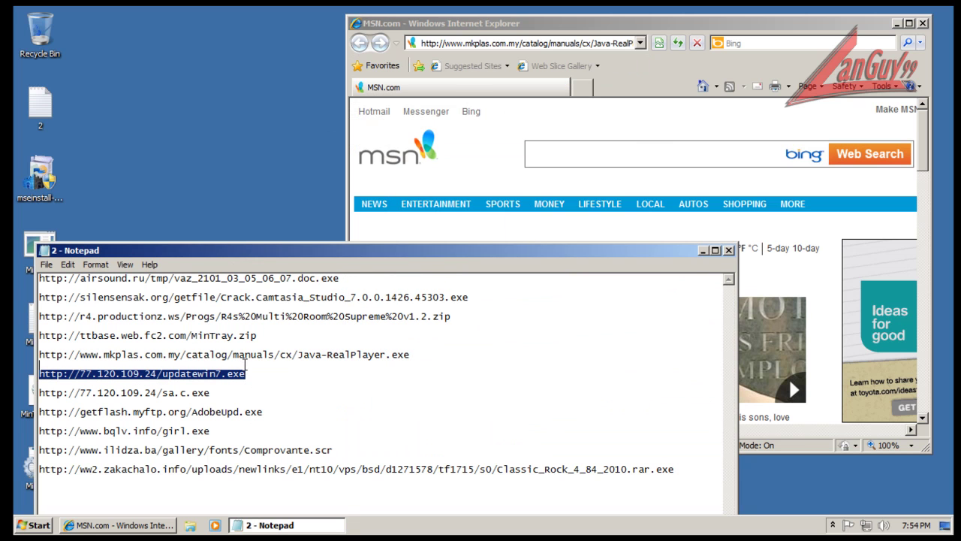
click(529, 44)
double_click(529, 44)
key(ctrl+a)
key(ctrl+v)
key(Return)
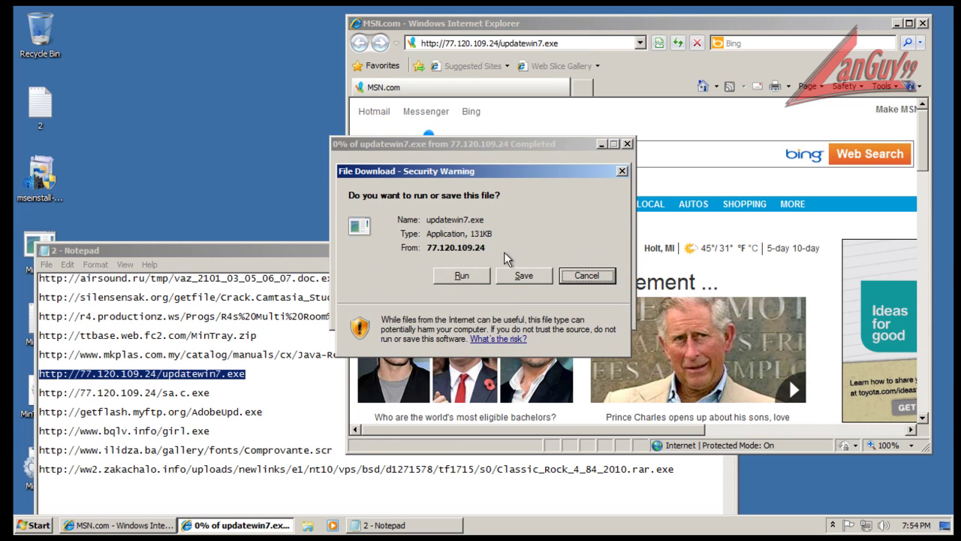
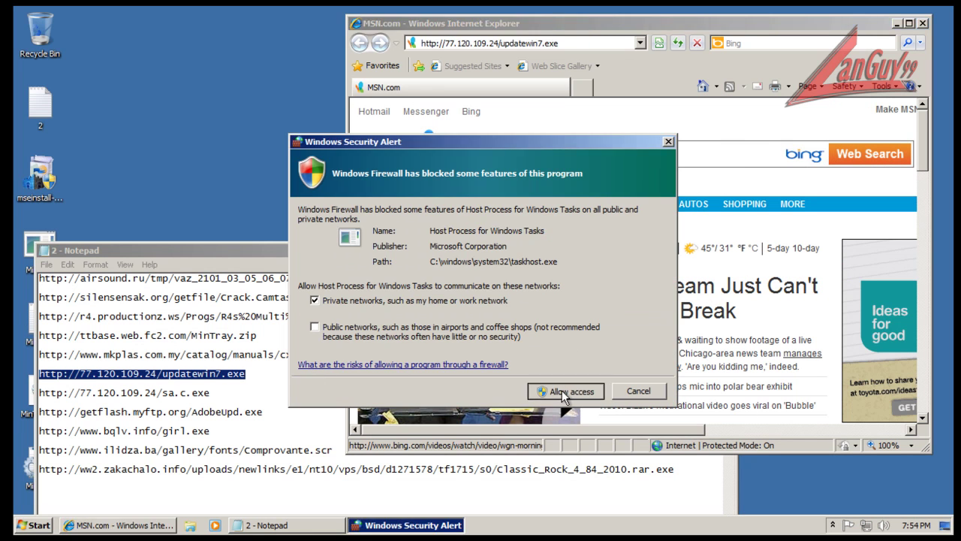
click(569, 390)
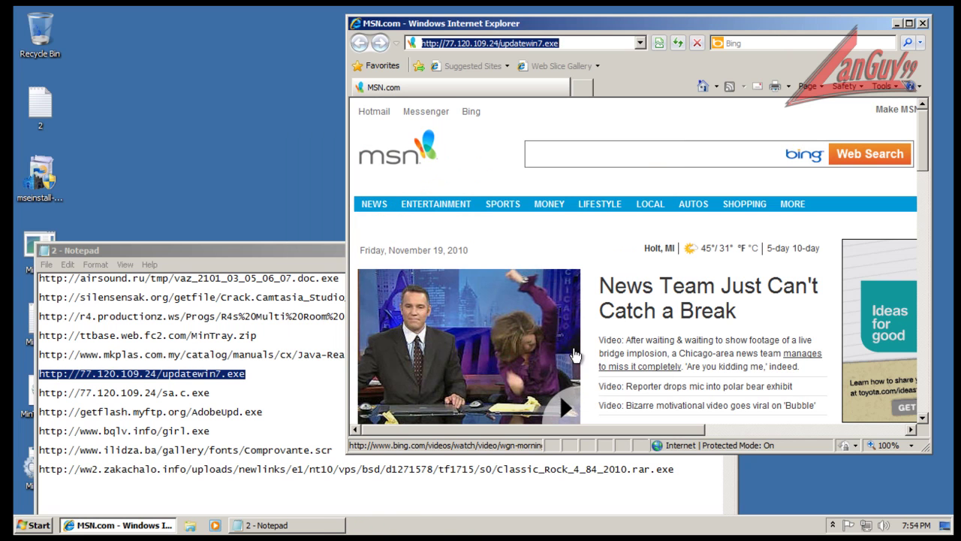
click(218, 391)
key(shift+Home)
key(ctrl+c)
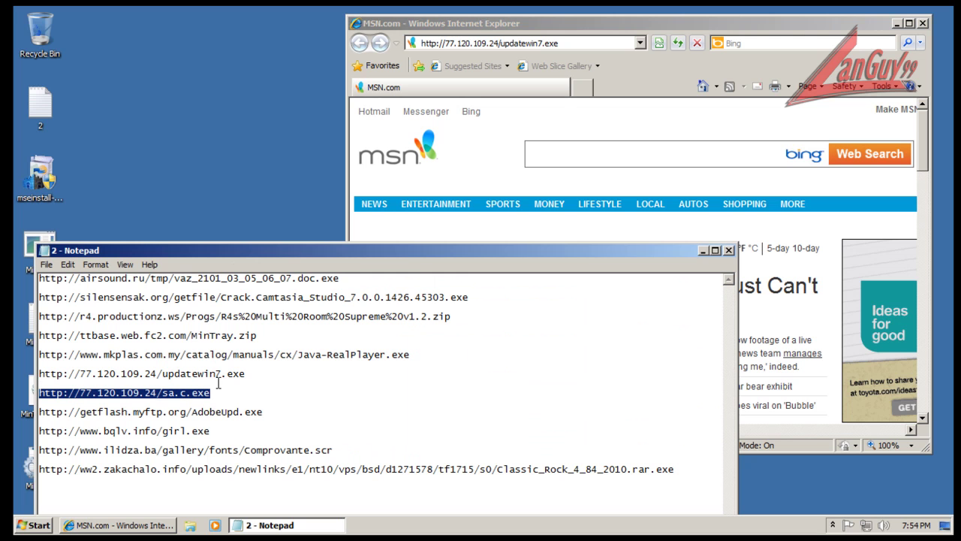
click(487, 43)
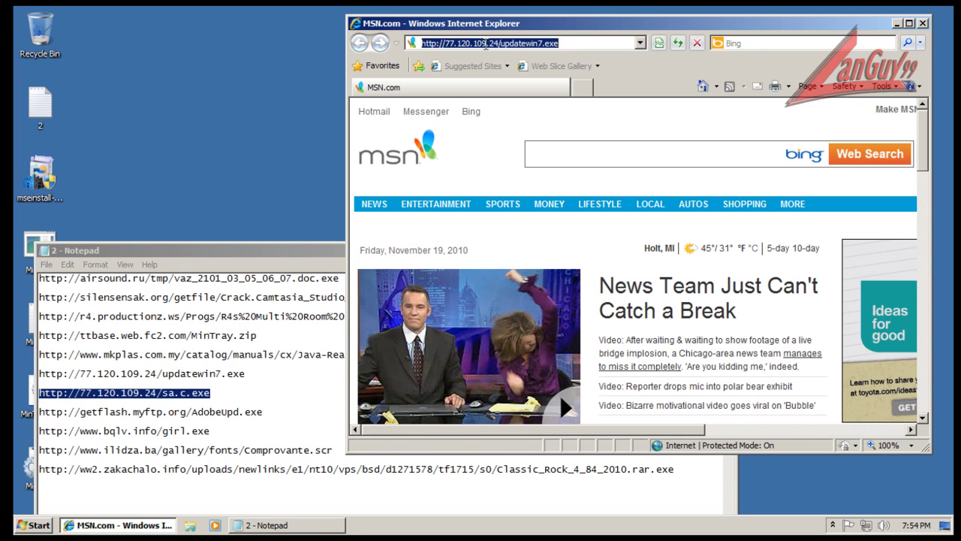
key(ctrl+v)
key(Return)
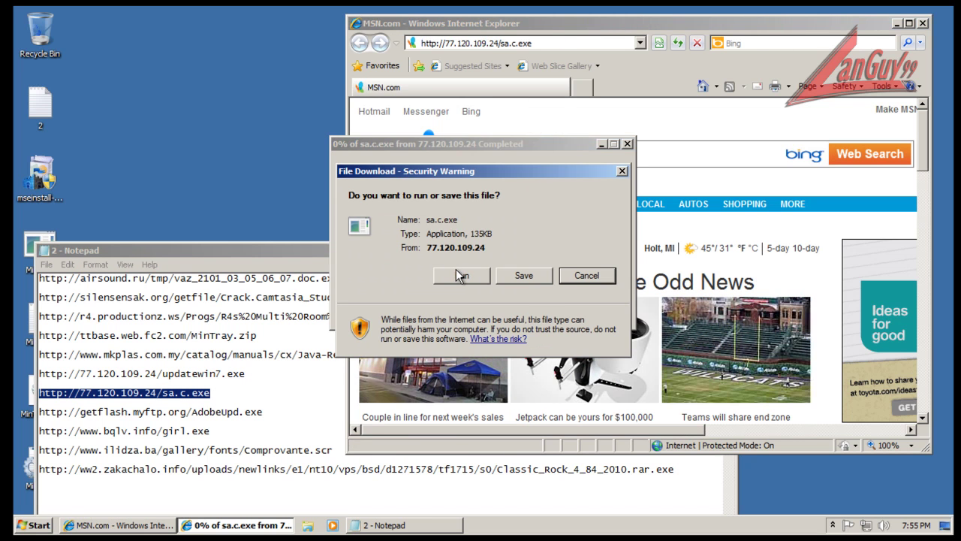
click(457, 272)
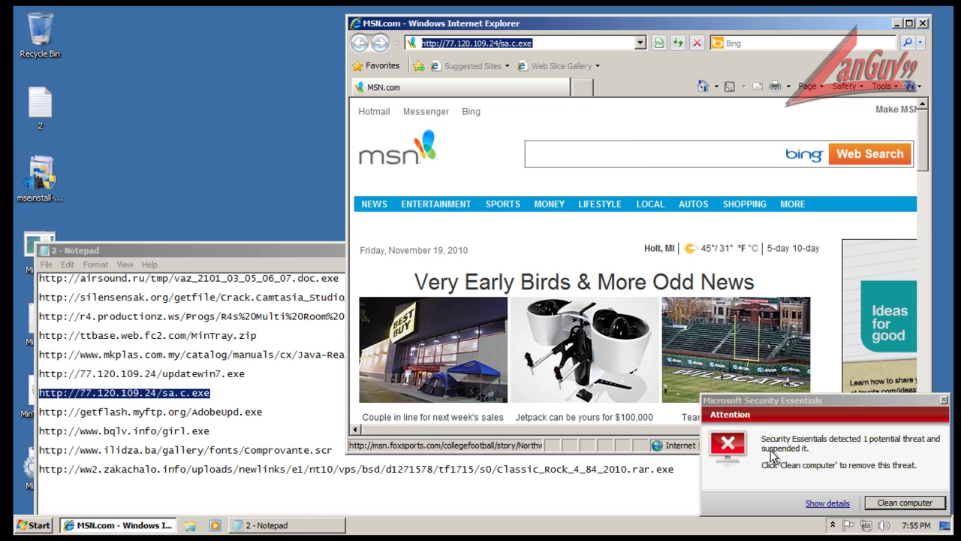
- Show the threat details, apply the Remove action to PWS:Win32/Zbot, and close the alert
click(821, 503)
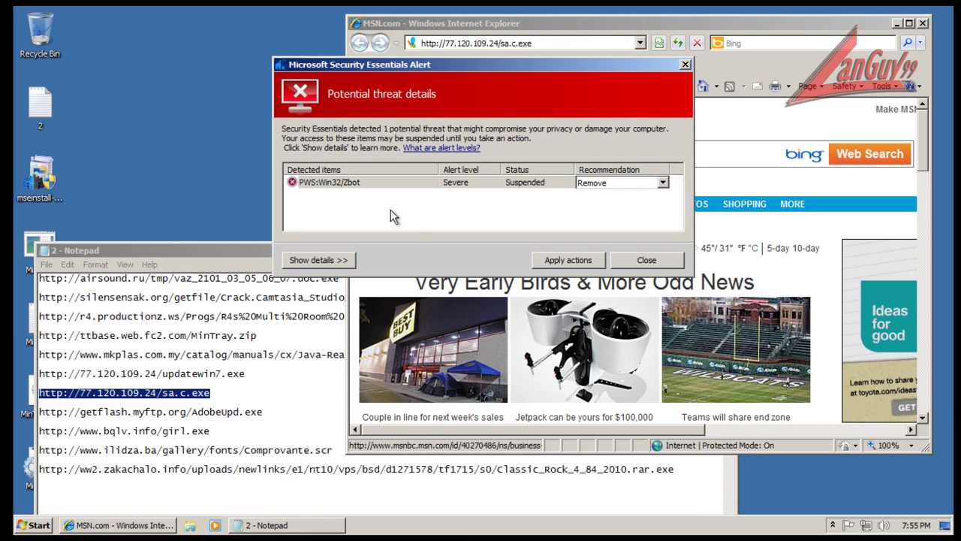
click(565, 260)
click(659, 261)
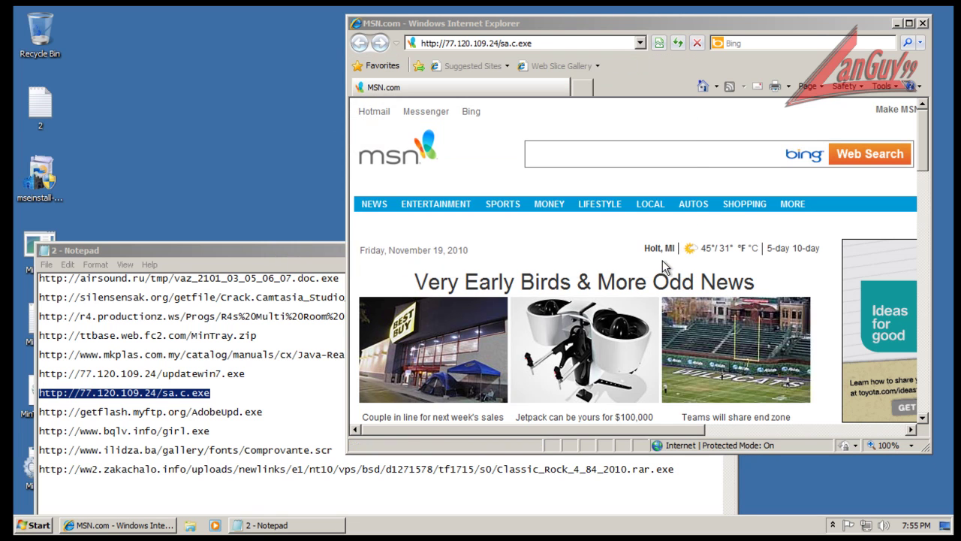
click(267, 414)
key(shift+Home)
key(ctrl+c)
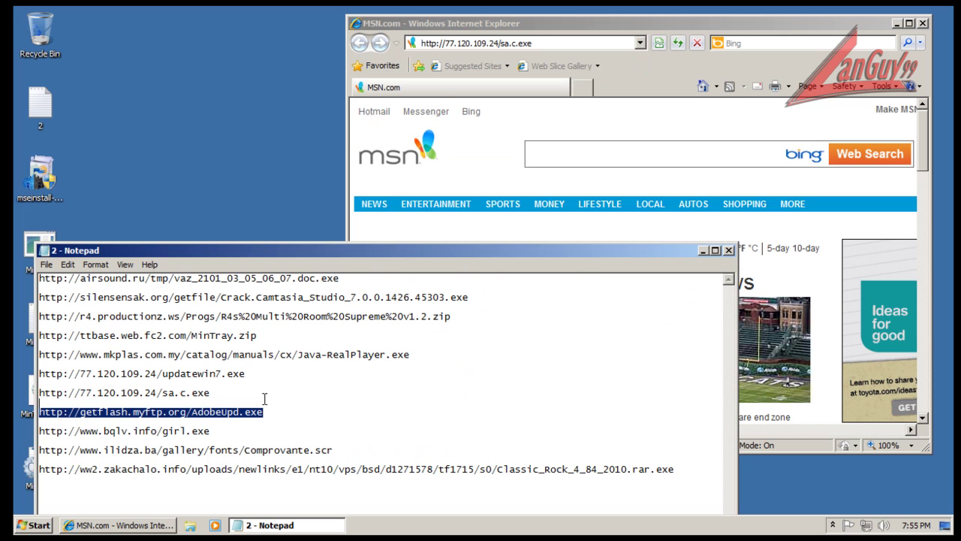
click(513, 21)
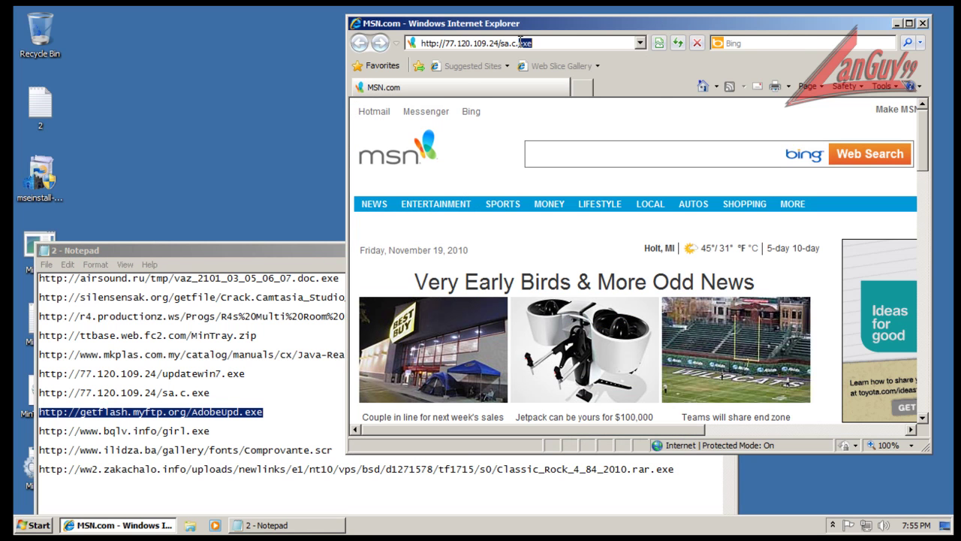
click(521, 43)
key(ctrl+v)
key(Return)
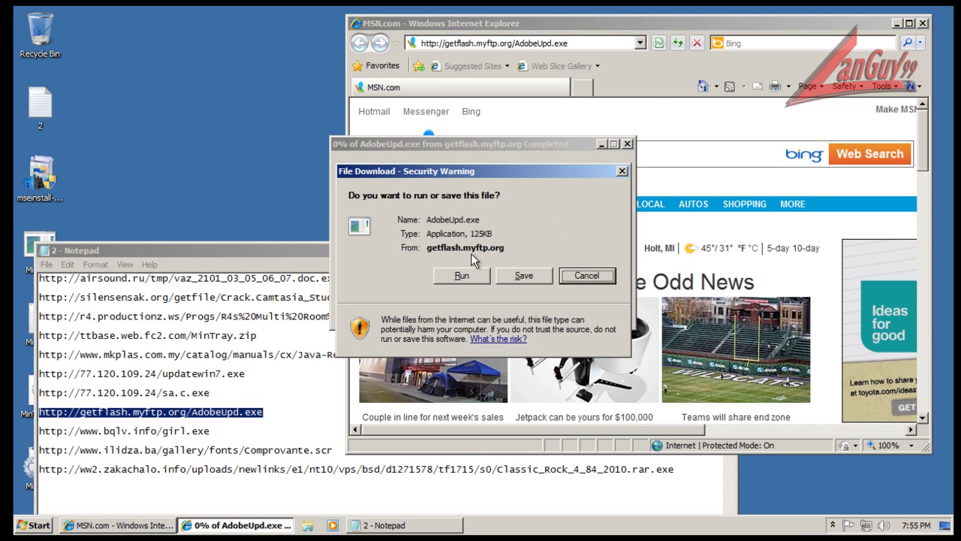
- Run AdobeUpd.exe despite the security warnings, and allow updatewin7.exe to make changes to the computer
click(465, 275)
click(560, 258)
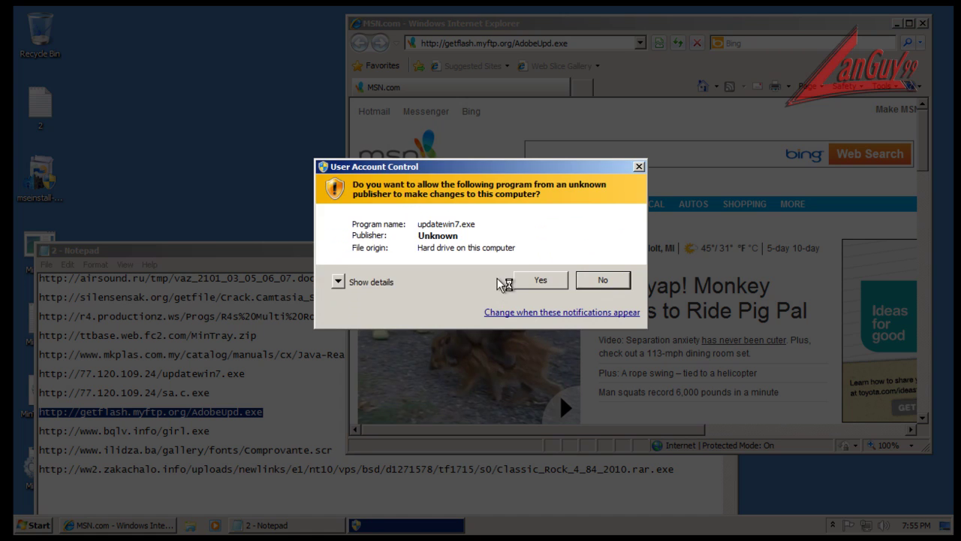
click(528, 277)
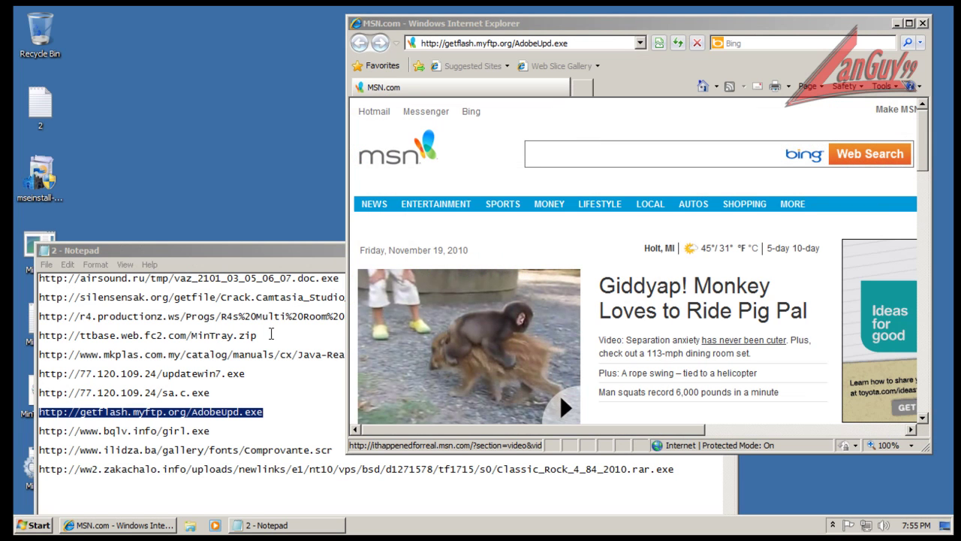
click(213, 431)
key(shift+Home)
key(ctrl+c)
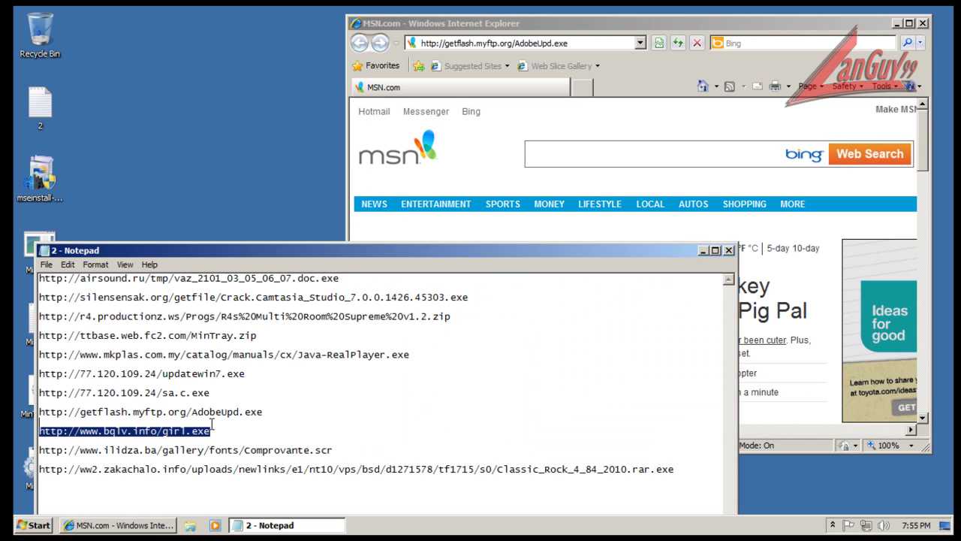
click(542, 49)
double_click(545, 45)
key(ctrl+a)
key(ctrl+v)
key(Return)
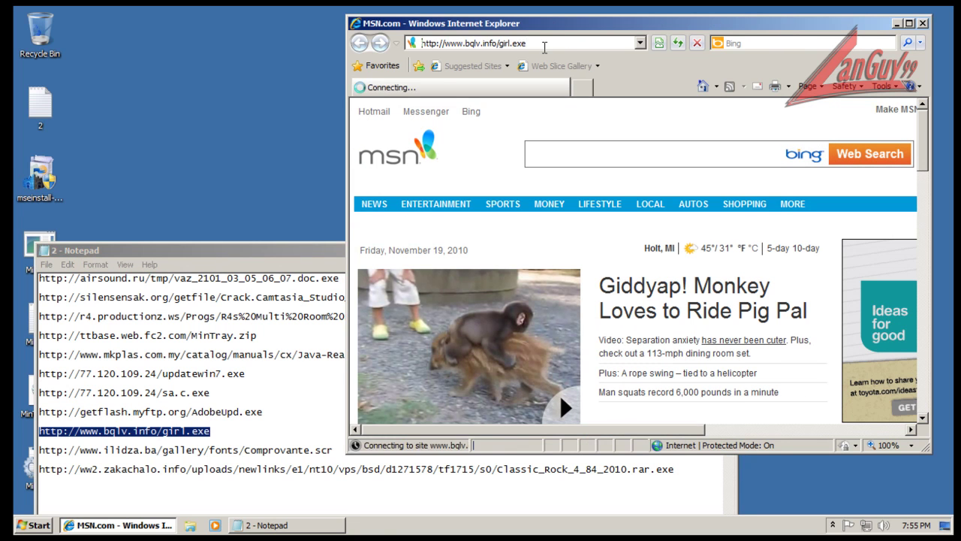
- Run girl.exe despite its unknown publisher and return to the Comprovante.scr line in the URL list
click(461, 274)
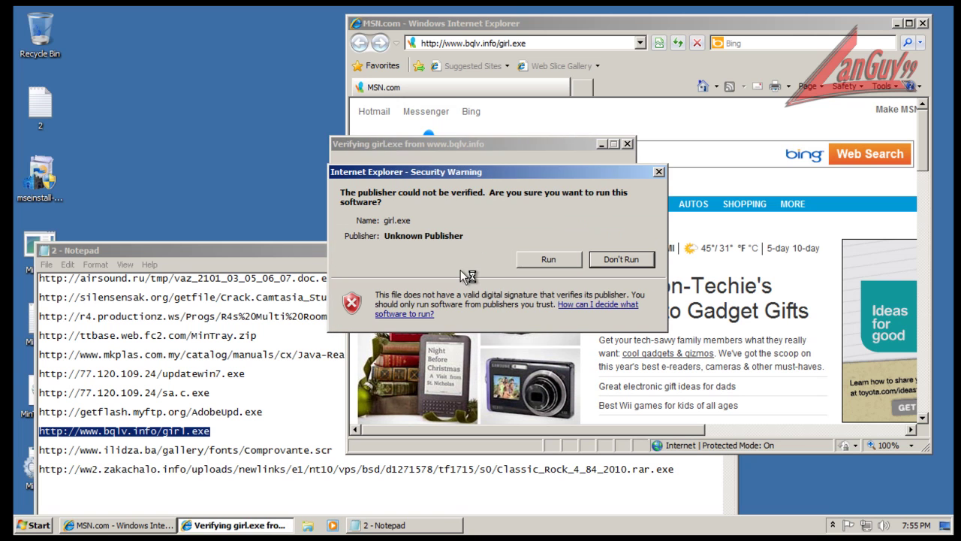
click(539, 265)
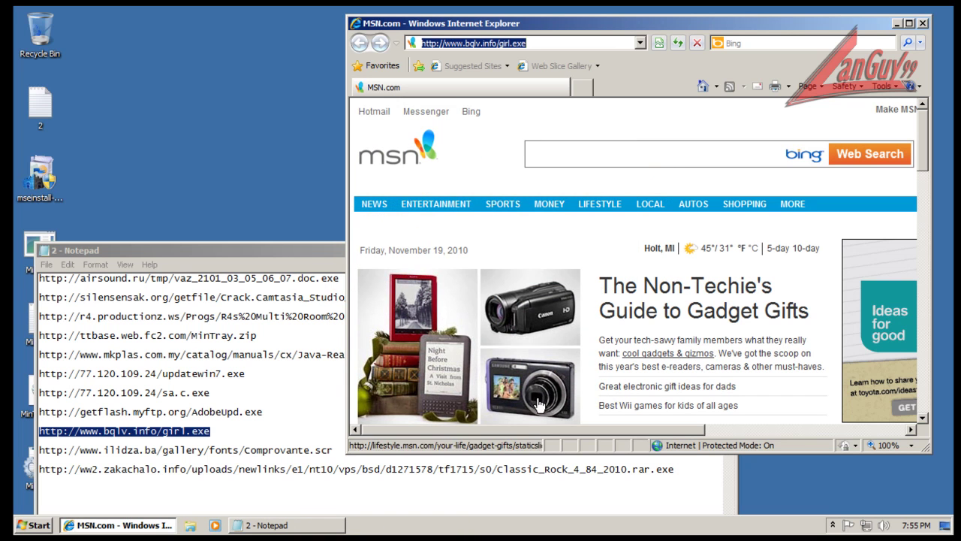
click(335, 448)
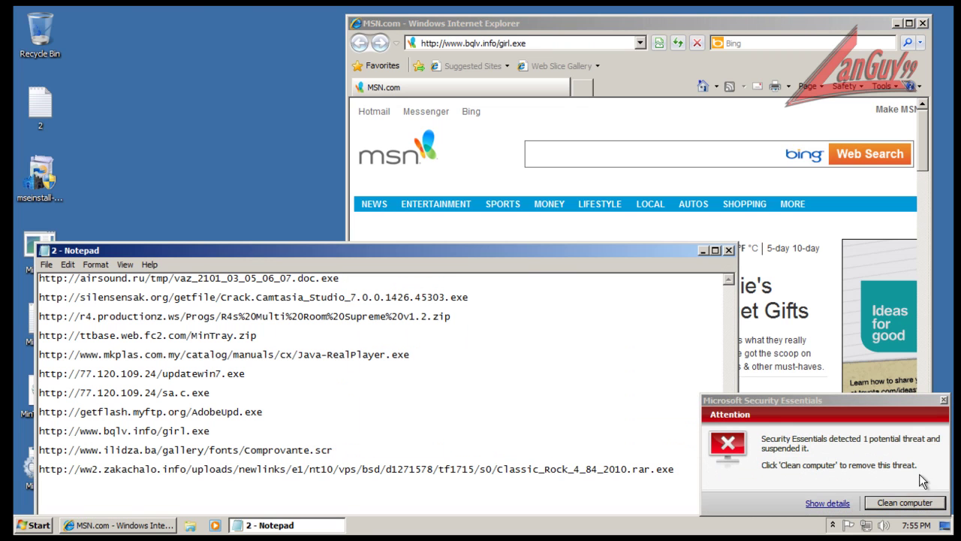
- Examine the expanded alert details for Backdoor:Win32/Cycbot.B, PWS:Win32/Zbot.gen!Y and Backdoor:Win32/Farfli.K
click(841, 504)
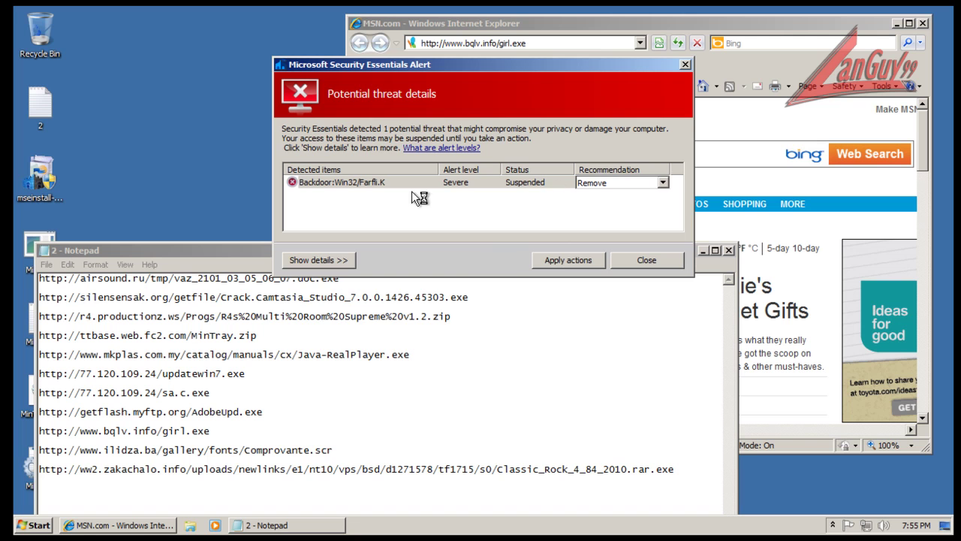
click(329, 261)
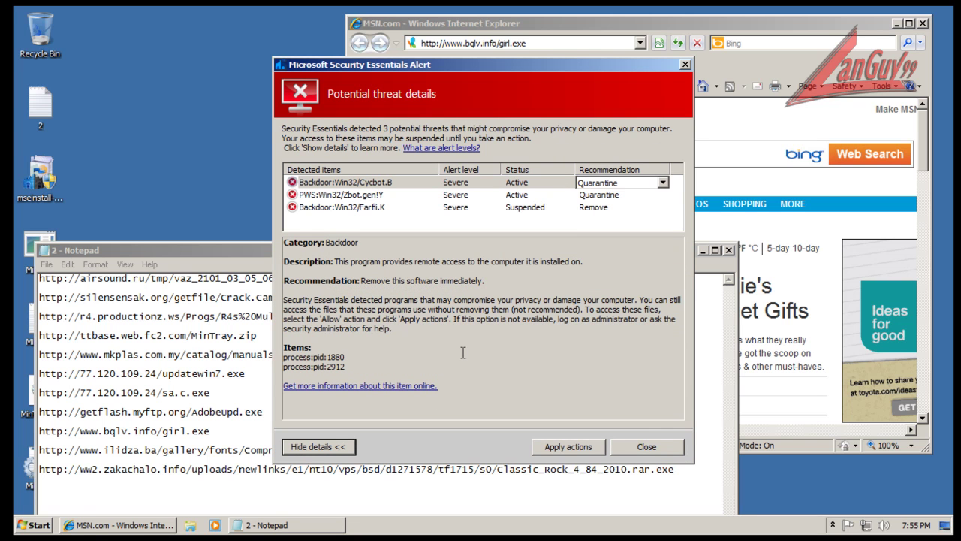
click(368, 197)
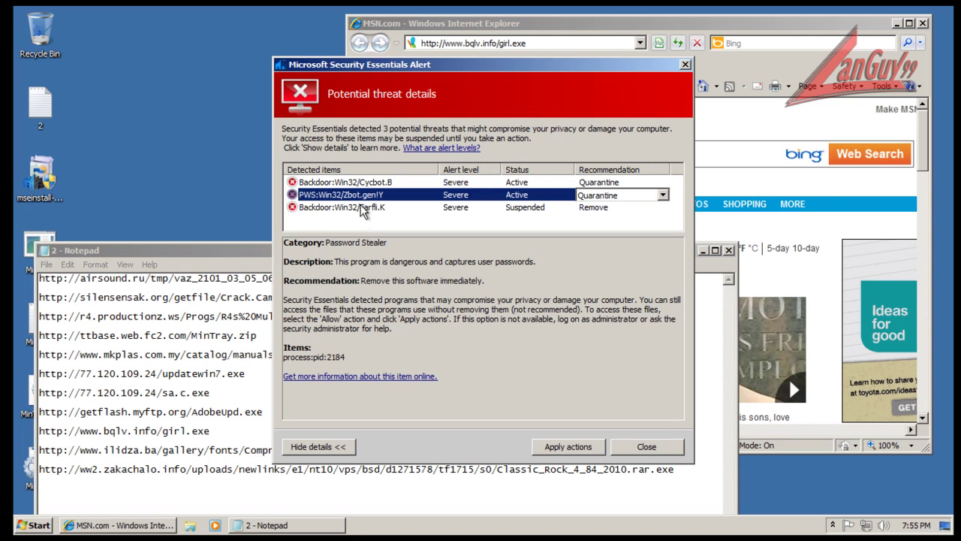
click(361, 214)
click(362, 183)
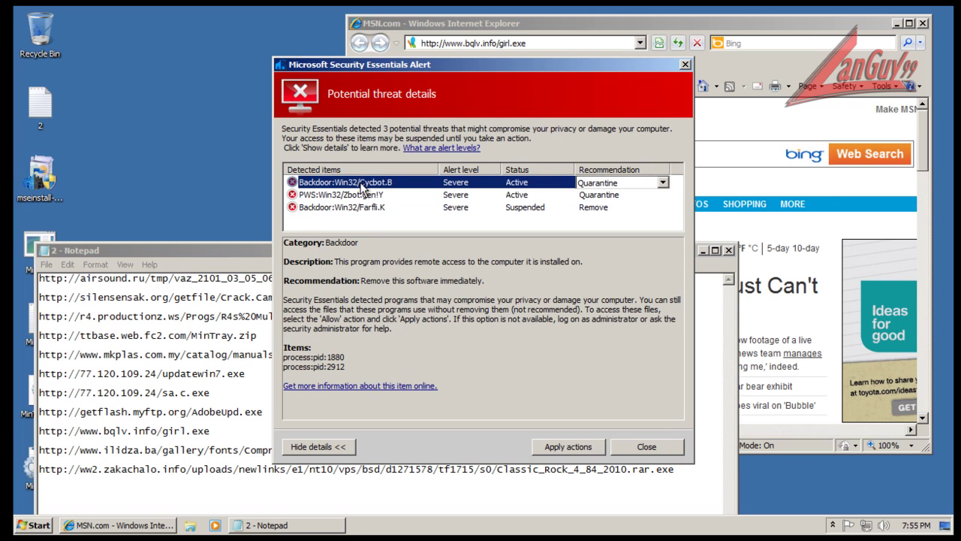
click(366, 208)
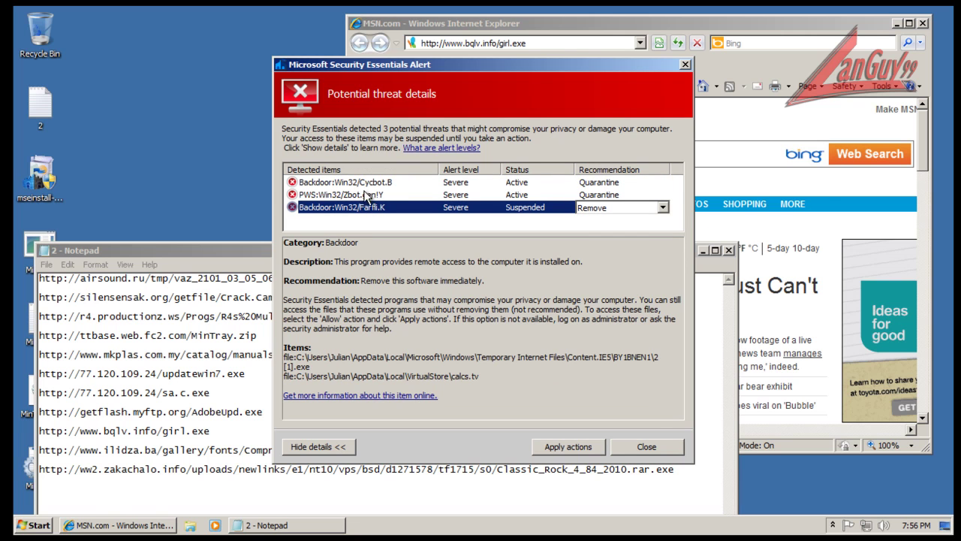
click(365, 194)
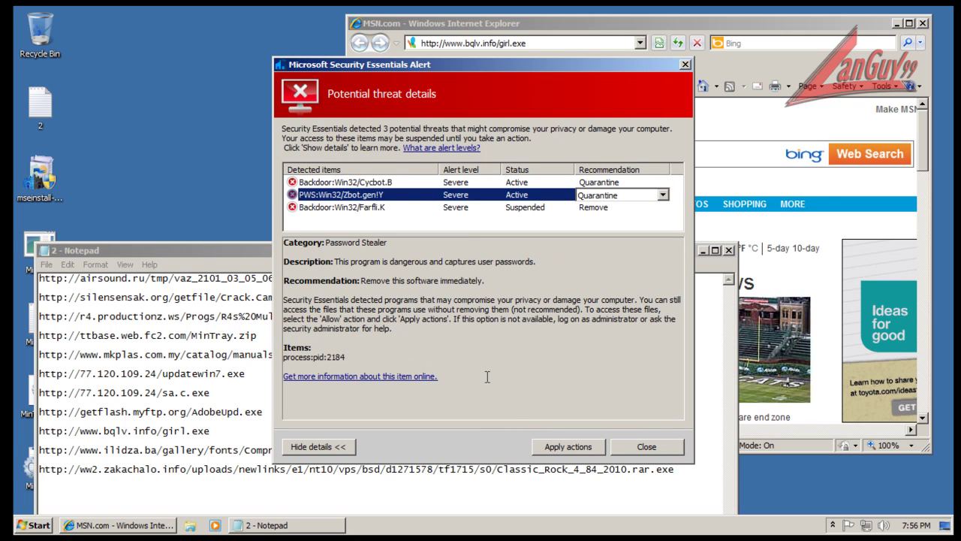
- Apply the recommended quarantine and remove actions to the three detected threats, and bring the URL list to the front
click(576, 446)
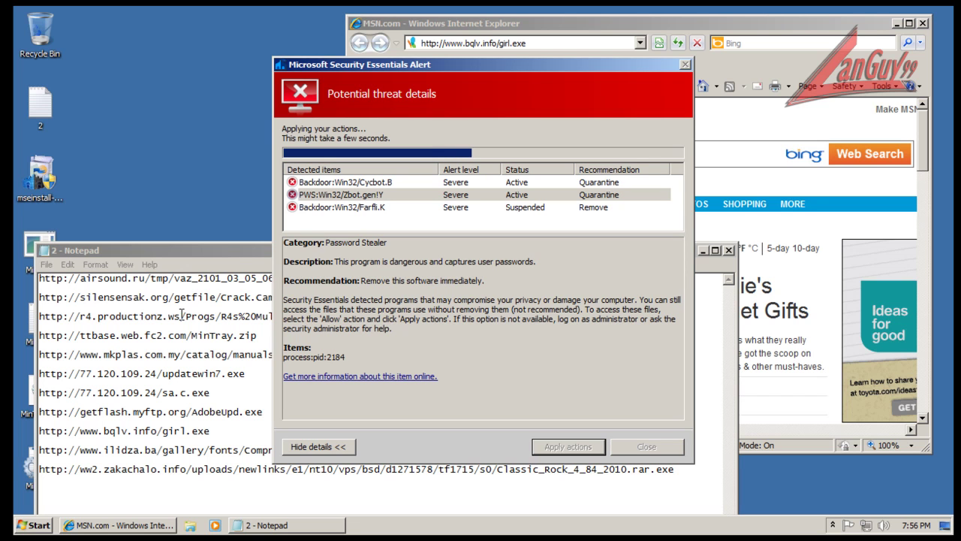
click(227, 252)
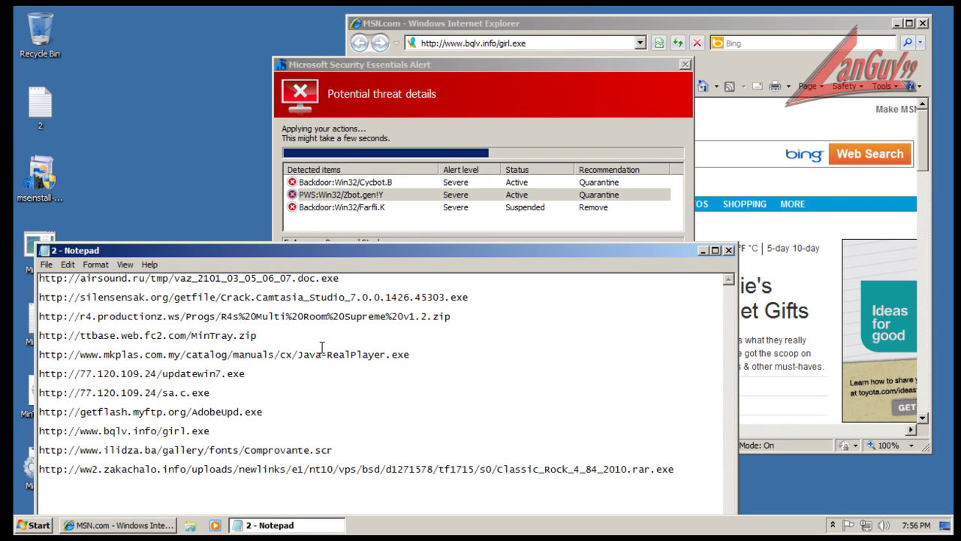
mouse_move(339, 450)
mouse_down()
mouse_move(39, 451)
mouse_move(334, 434)
mouse_up()
key(ctrl+c)
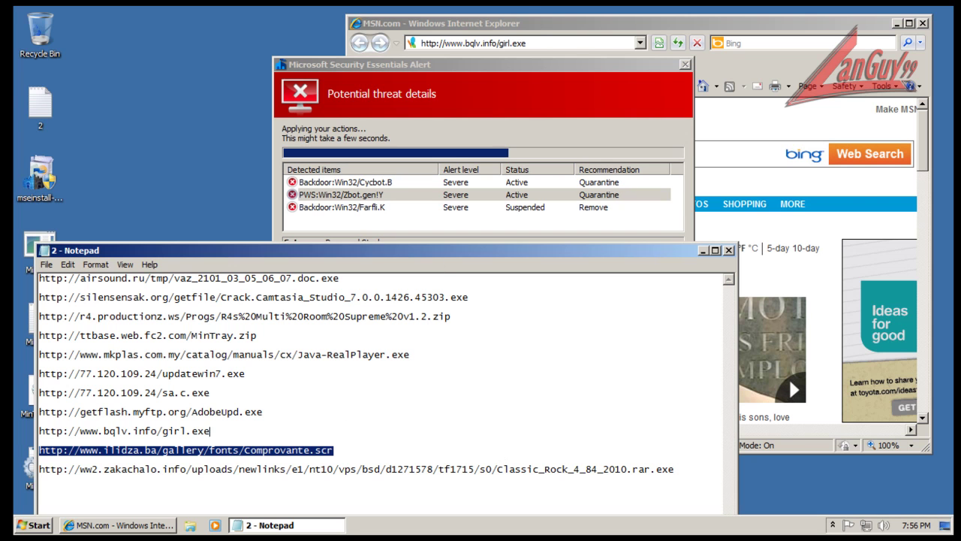
click(541, 44)
key(ctrl+v)
key(Return)
click(461, 276)
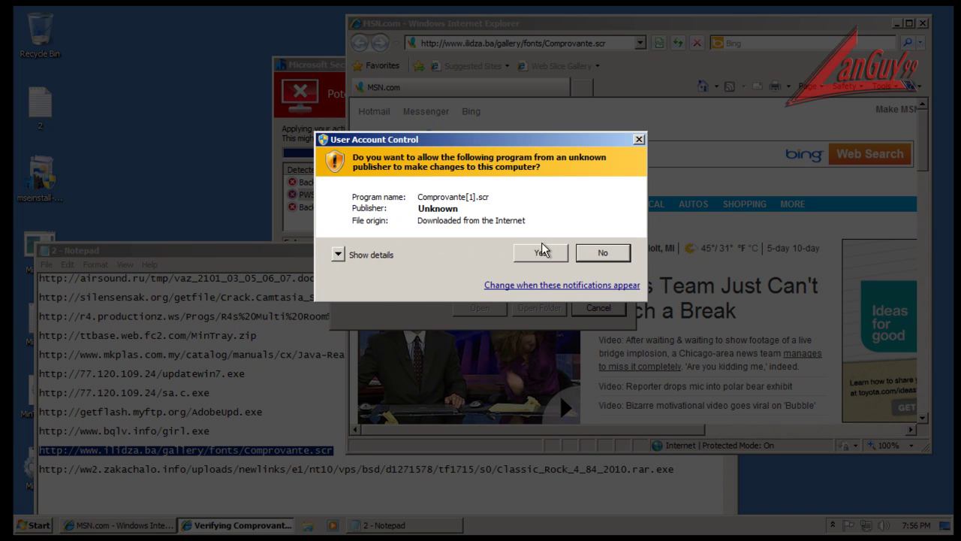
click(543, 253)
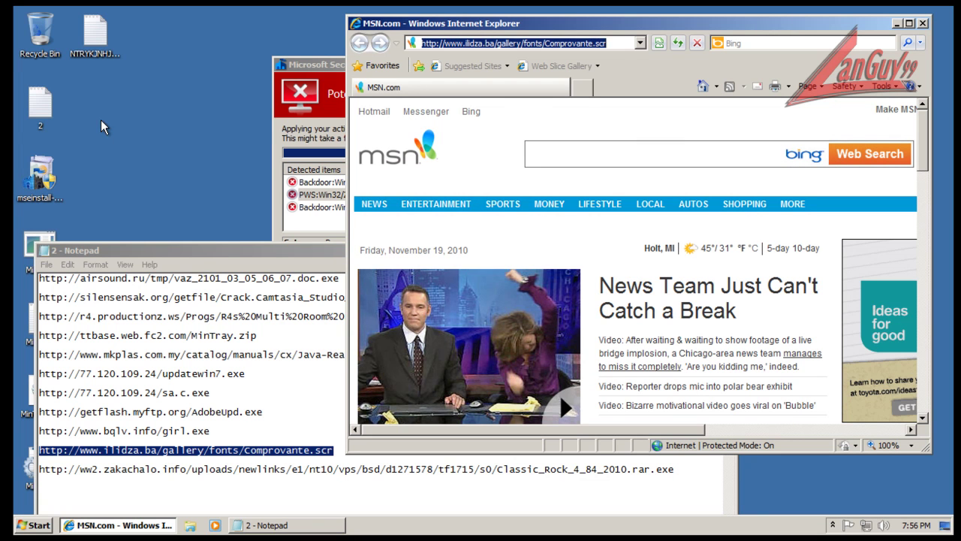
- Check the progress of the threat removal and copy the Classic_Rock_4_84_2010.rar.exe address from the URL list
click(325, 65)
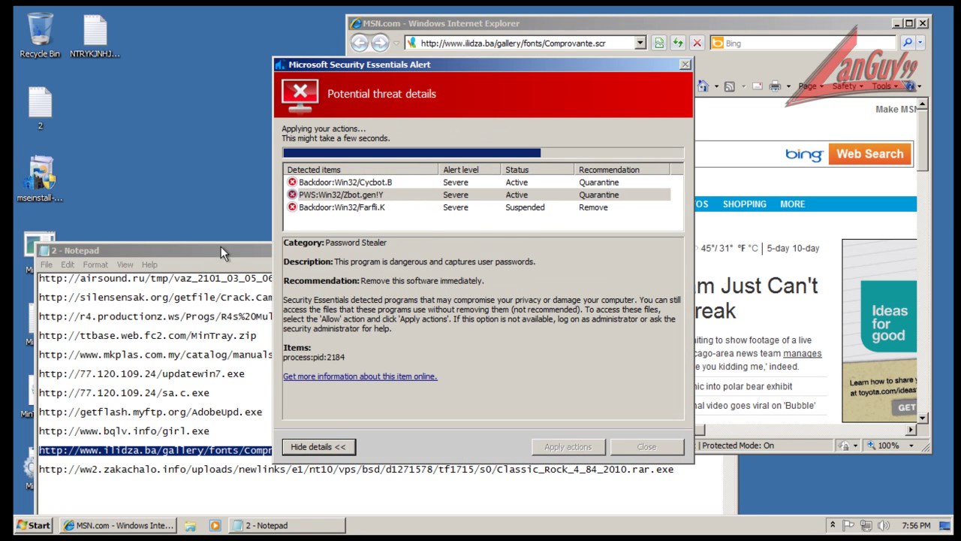
click(221, 247)
click(678, 467)
key(shift+Home)
key(ctrl+c)
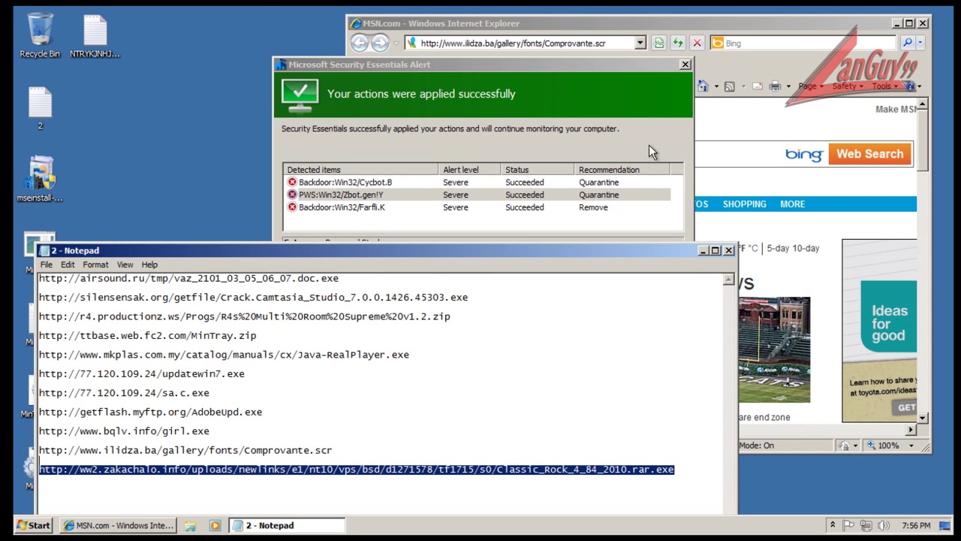
- Close the completed threat alert and send the three listed sample files to Microsoft for analysis
click(625, 123)
click(666, 447)
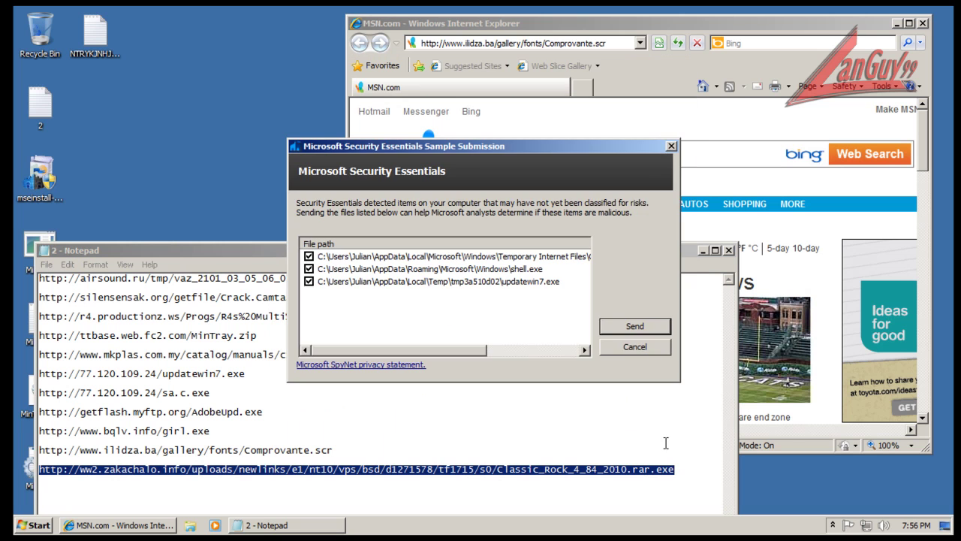
click(630, 323)
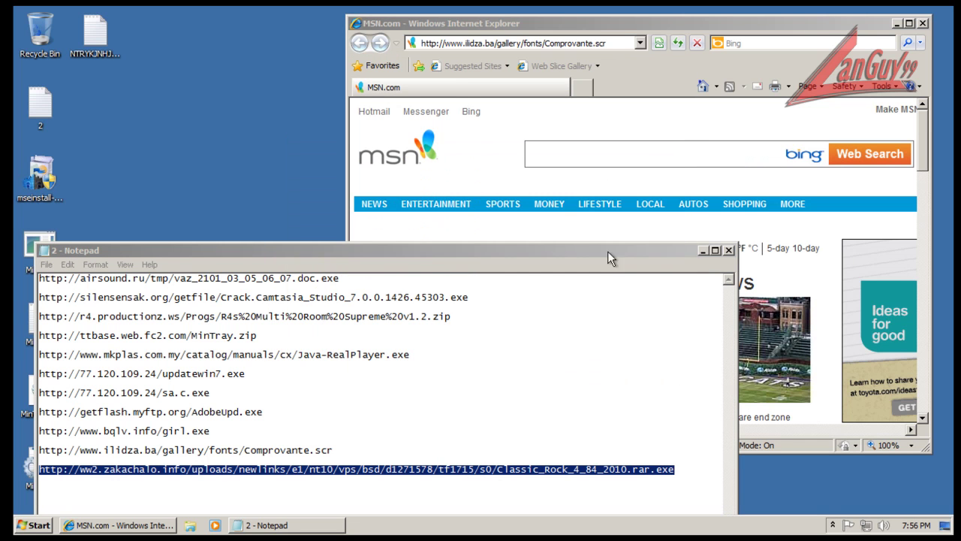
- Load the copied Classic_Rock_4_84_2010.rar.exe address in the browser, choose to run the download, and close the URL list
click(597, 43)
click(596, 42)
key(ctrl+v)
key(Return)
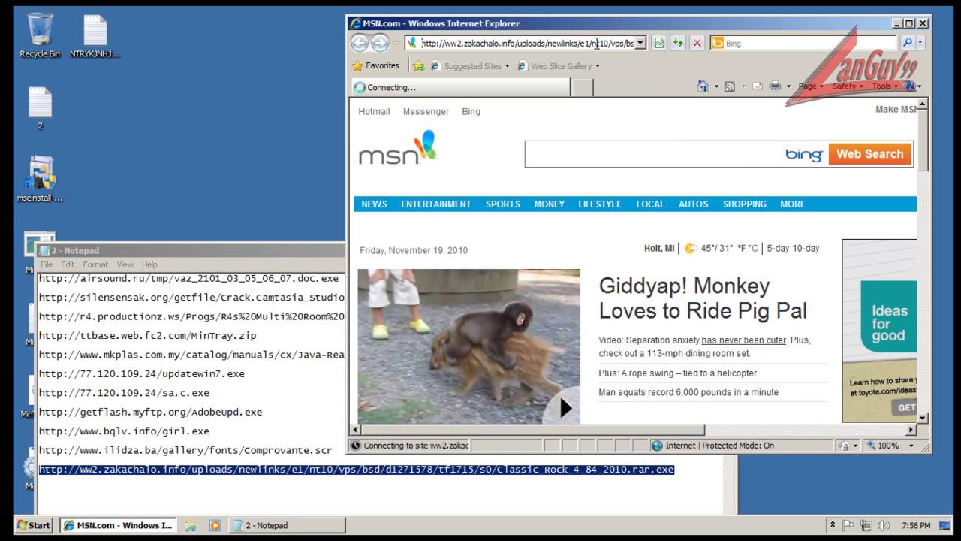
click(479, 277)
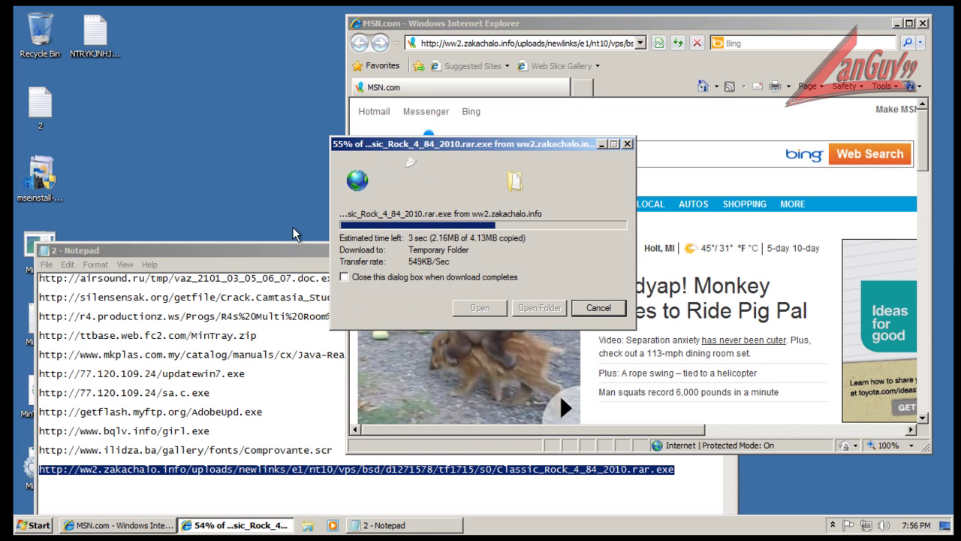
click(296, 253)
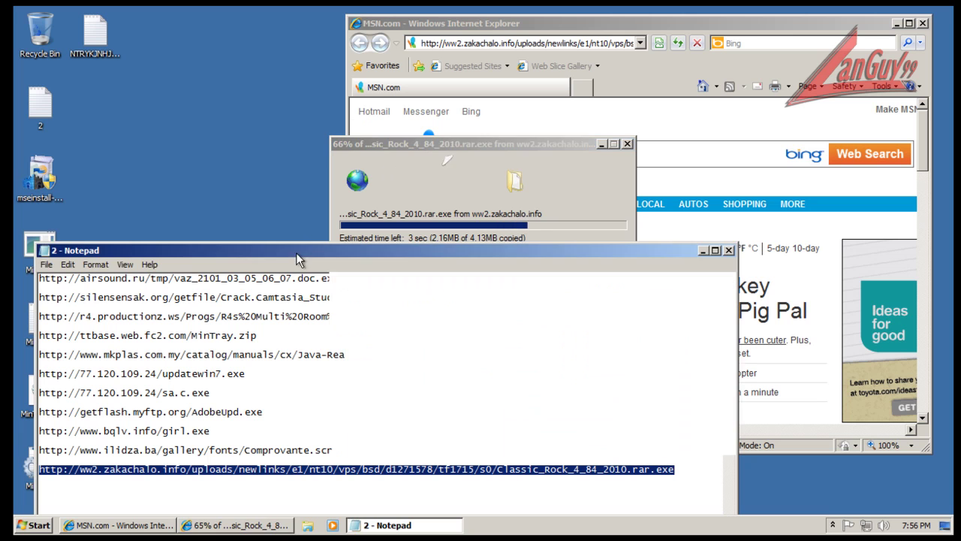
click(728, 251)
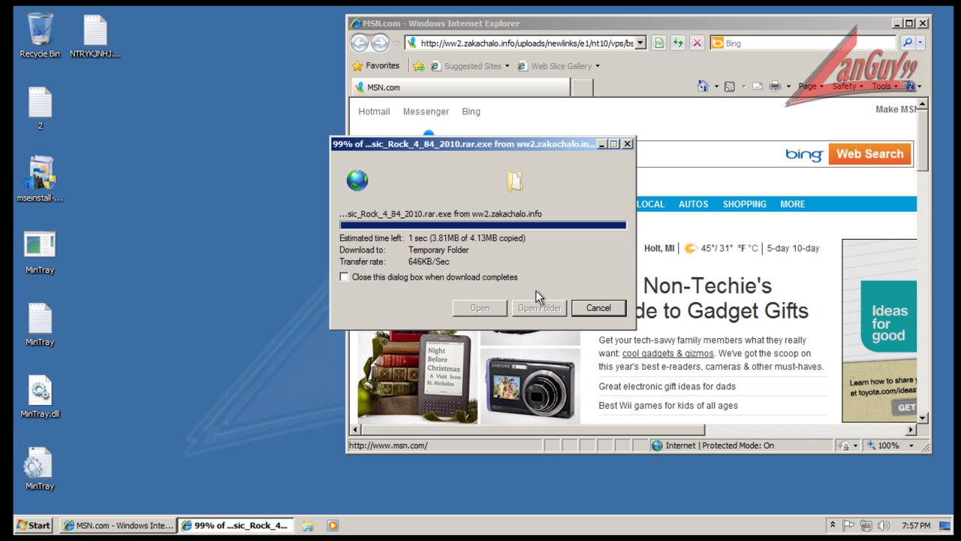
- Inspect the hidden notification icons and the running processes in Task Manager, particularly the Comprovante process, and close Task Manager
click(832, 524)
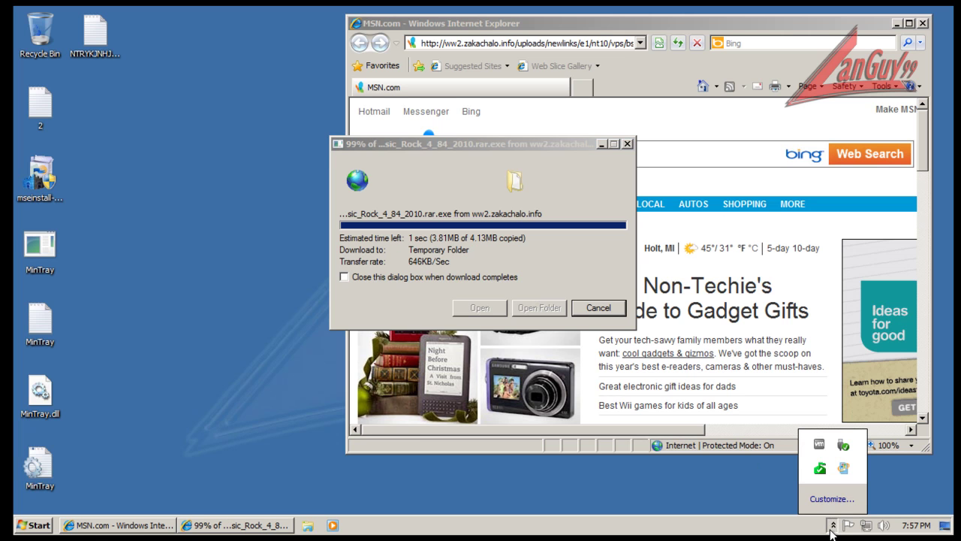
click(832, 526)
right_click(737, 527)
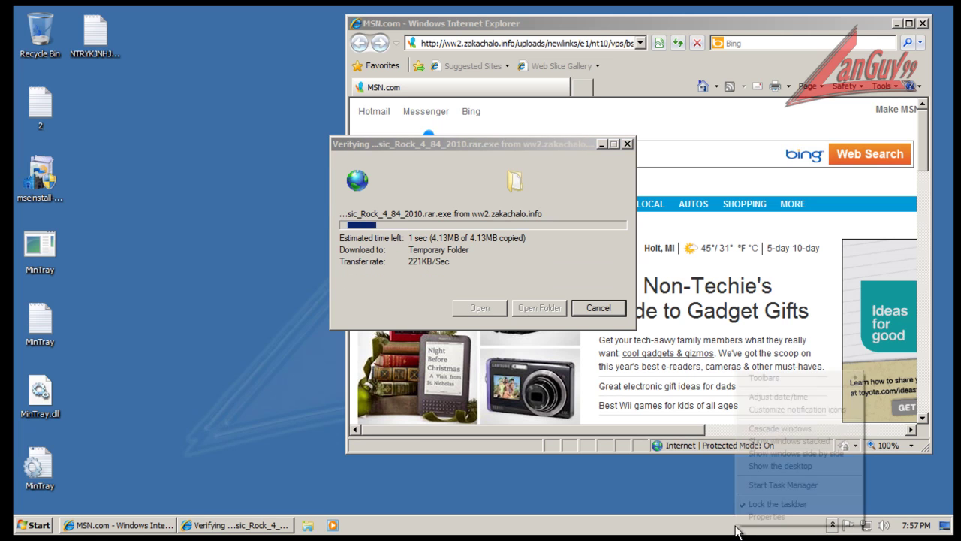
click(766, 486)
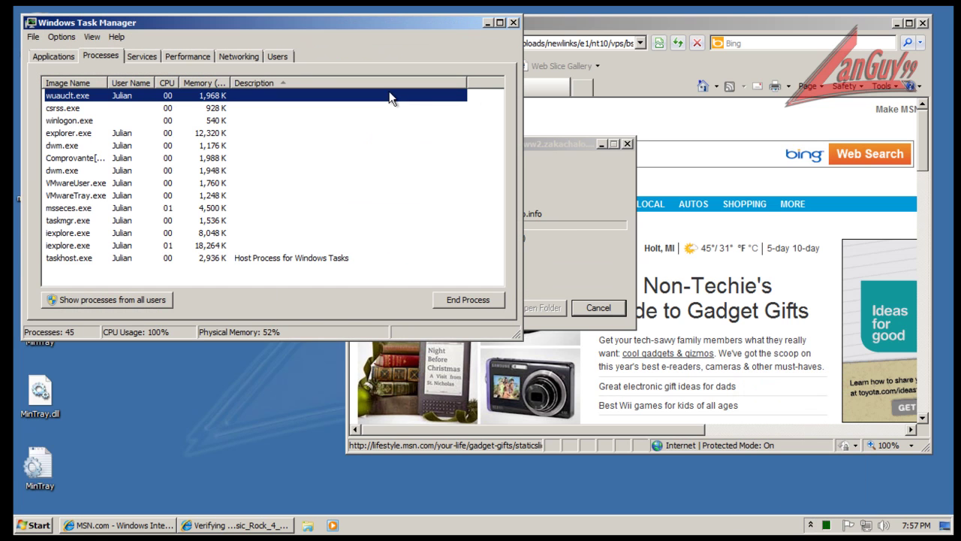
key(End)
click(90, 146)
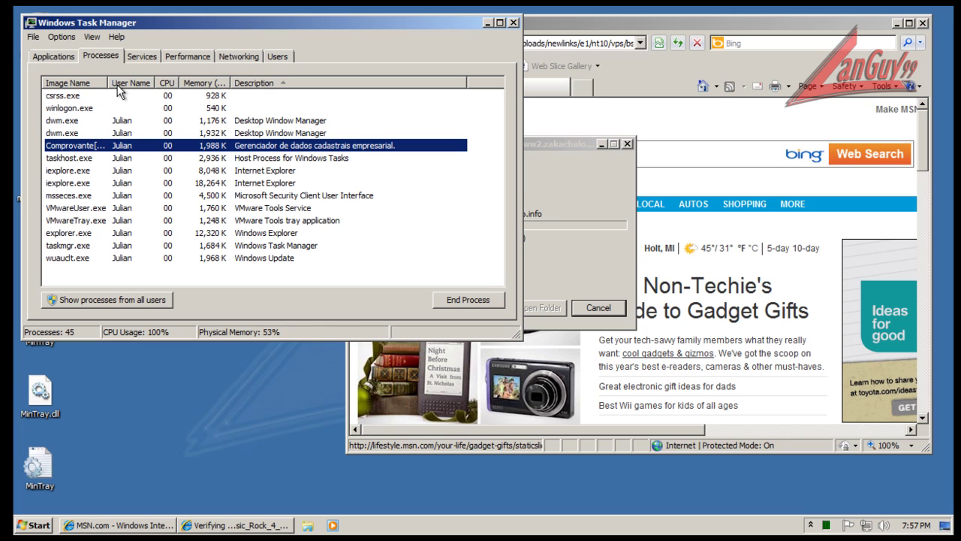
click(513, 22)
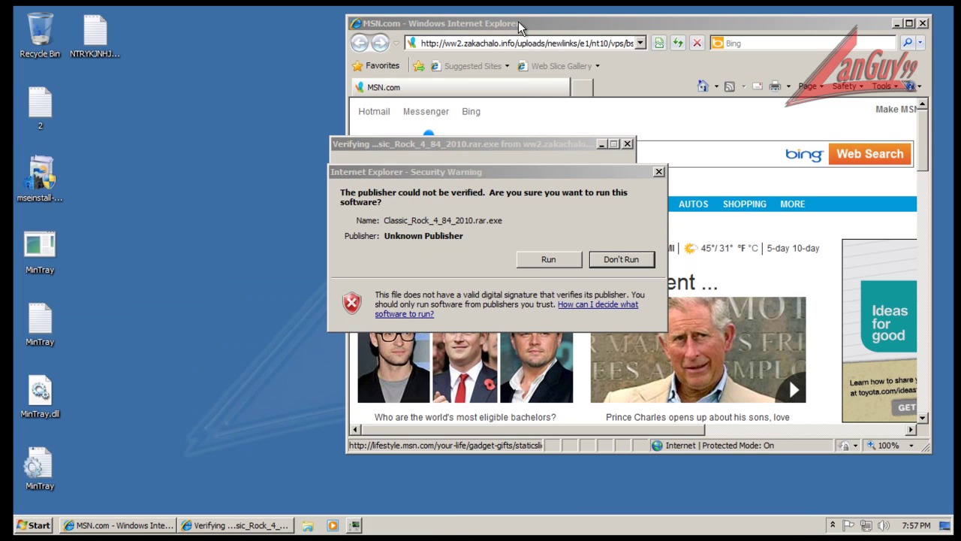
- Run Classic_Rock_4_84_2010.rar.exe despite its unknown publisher, and review and quarantine the detected Backdoor:Win32/Cycbot.B
click(546, 259)
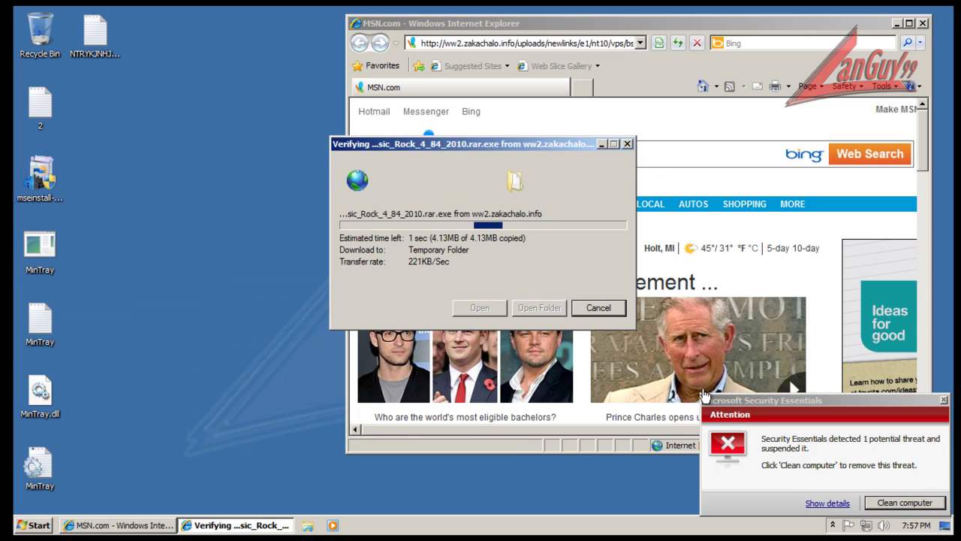
click(818, 506)
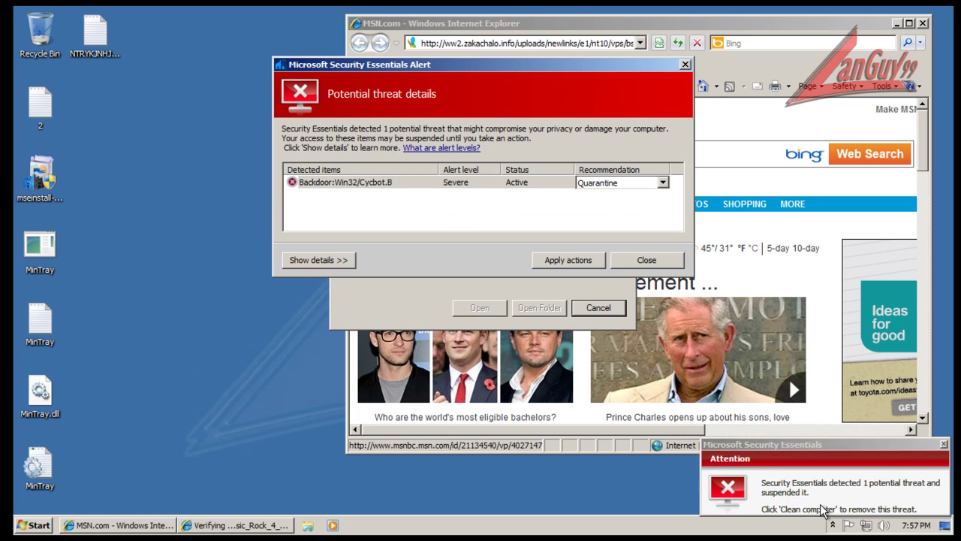
click(332, 261)
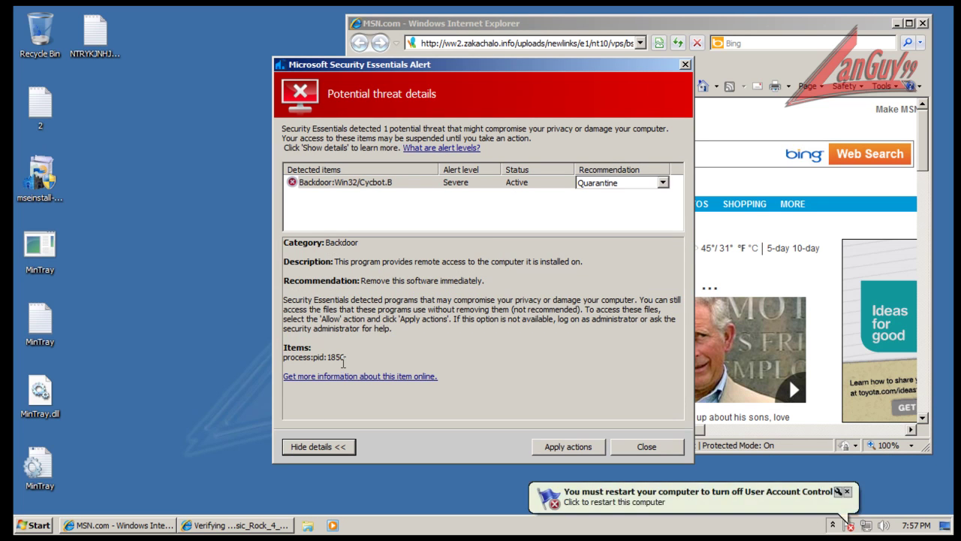
click(586, 449)
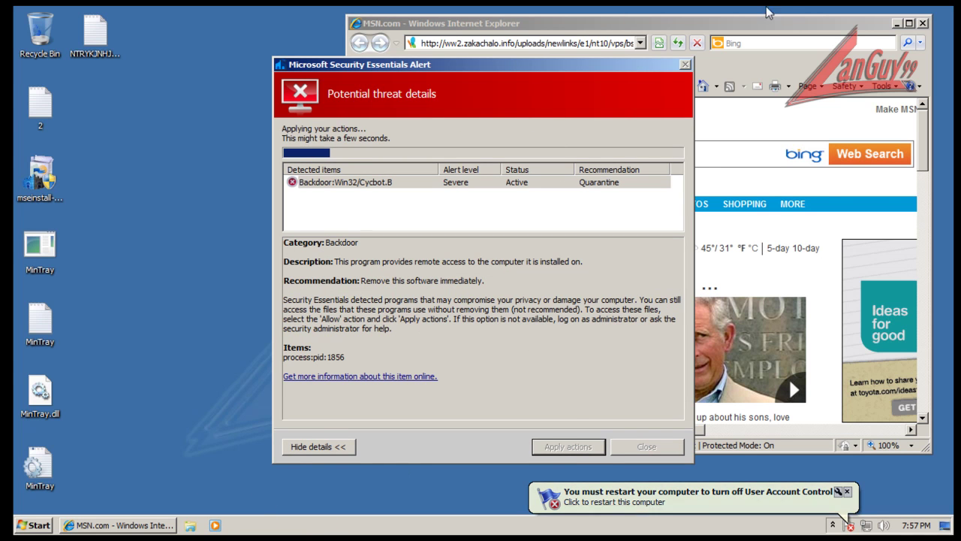
- Close the browser and unpack the self-extracting archive to the Desktop, agreeing to its rules and allowing ePackerInstall.exe to make changes
click(778, 24)
click(922, 24)
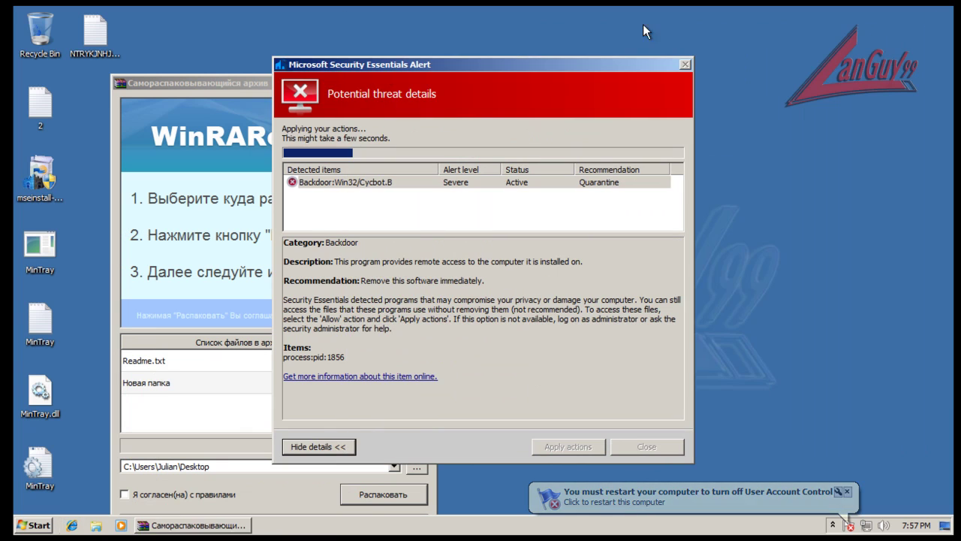
click(190, 85)
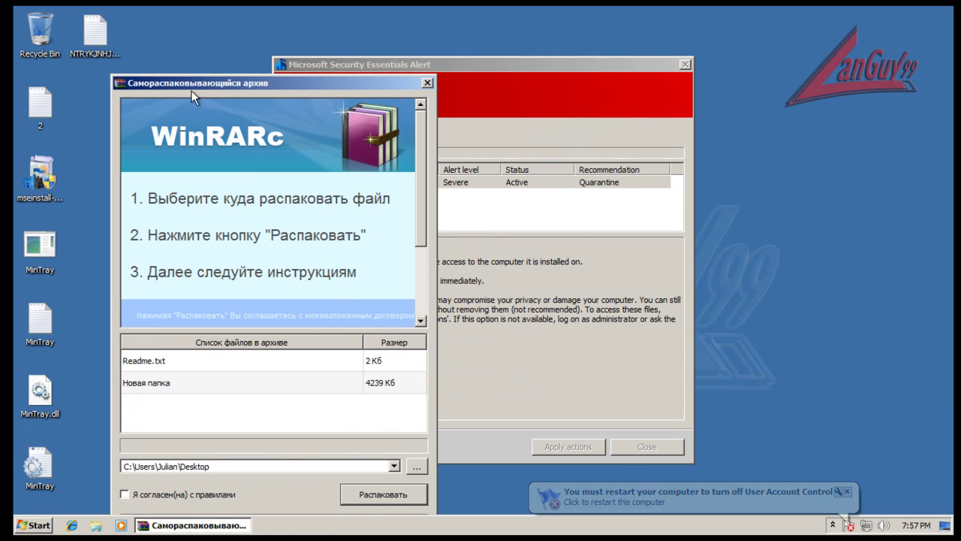
click(403, 492)
click(396, 328)
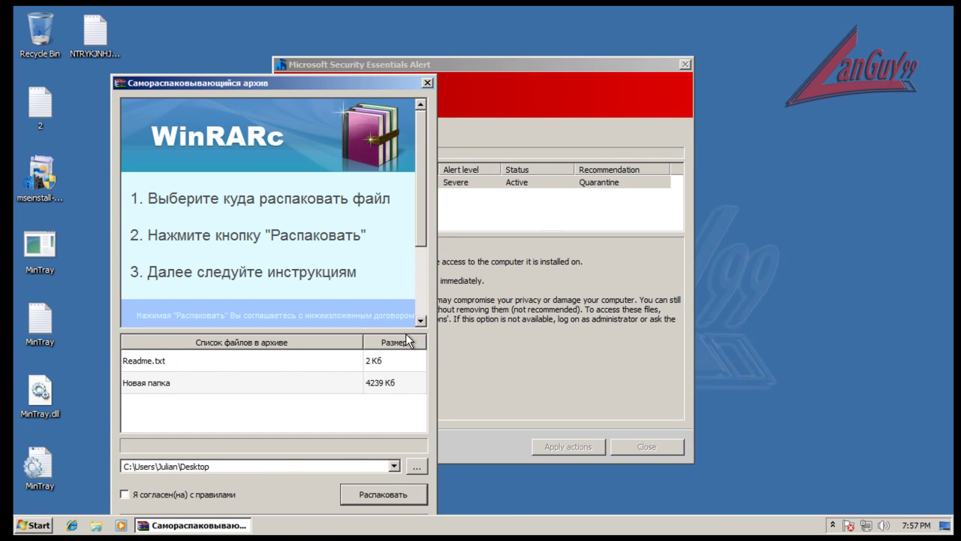
click(333, 387)
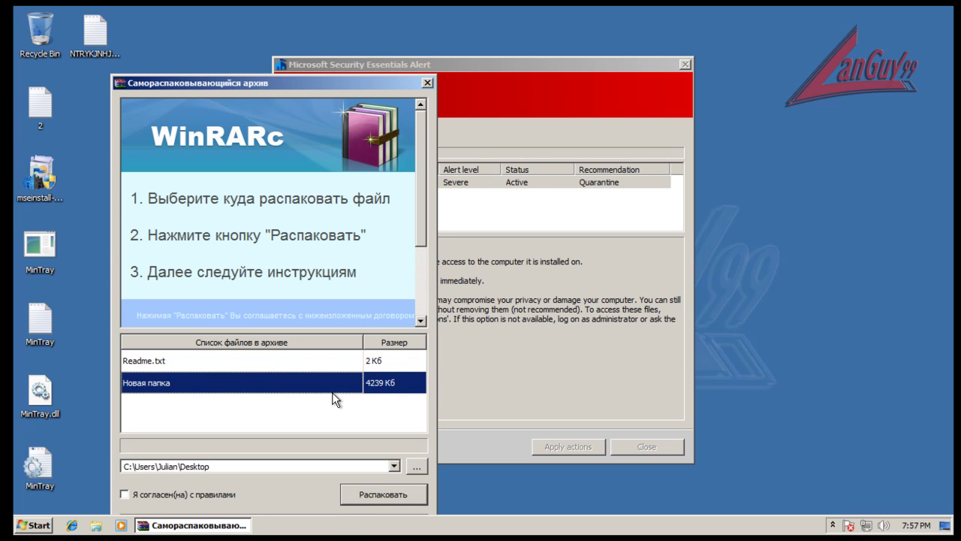
click(192, 494)
click(372, 495)
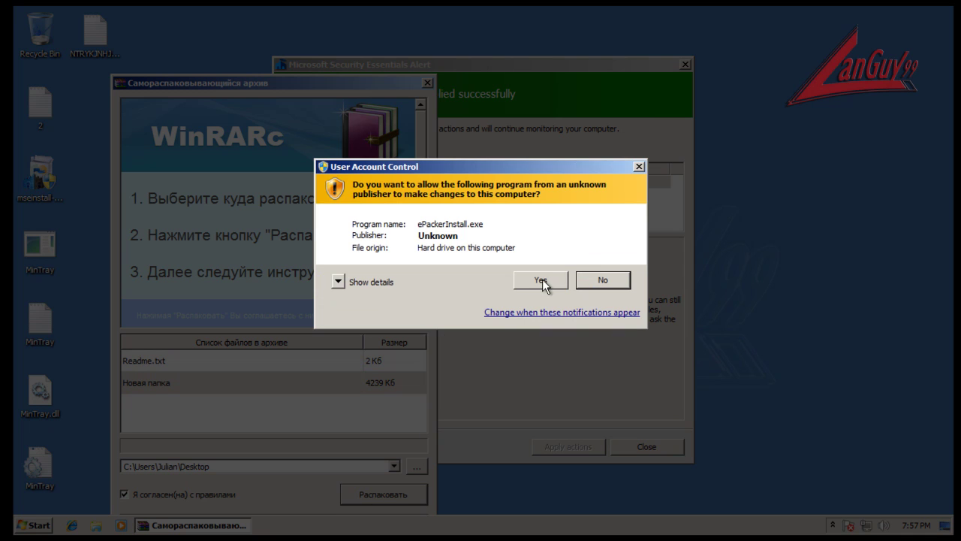
click(541, 280)
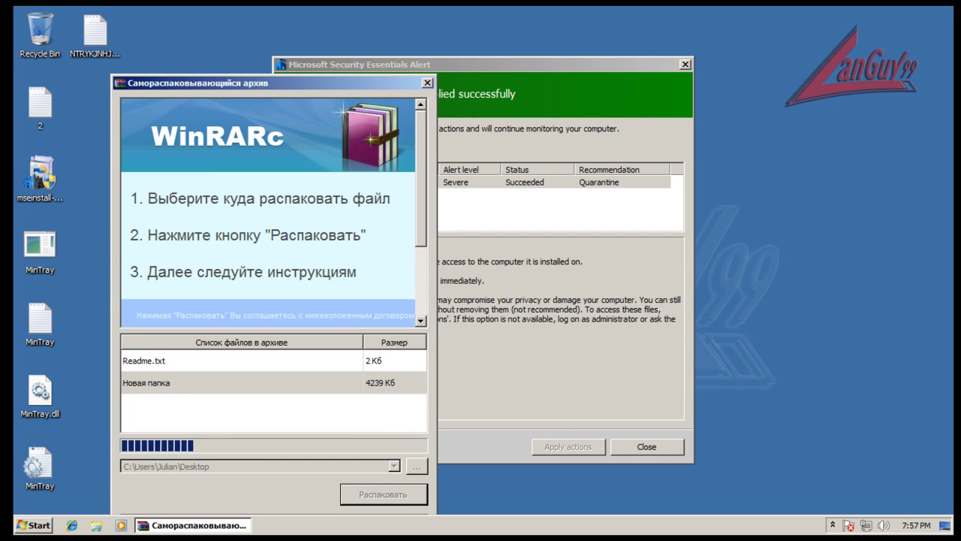
- Close the Backdoor:Win32/Cycbot.B alert and send the dwm.exe sample to Microsoft for analysis
click(647, 449)
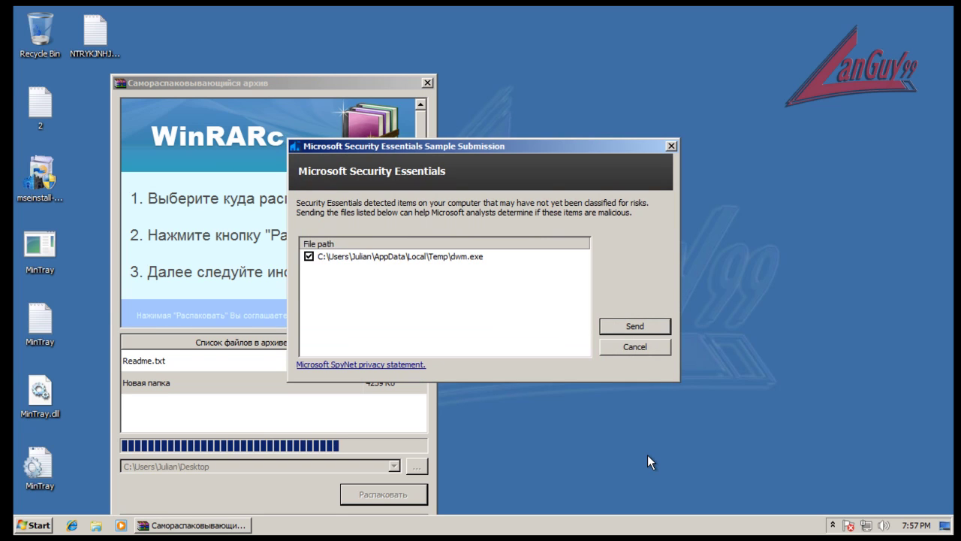
click(646, 325)
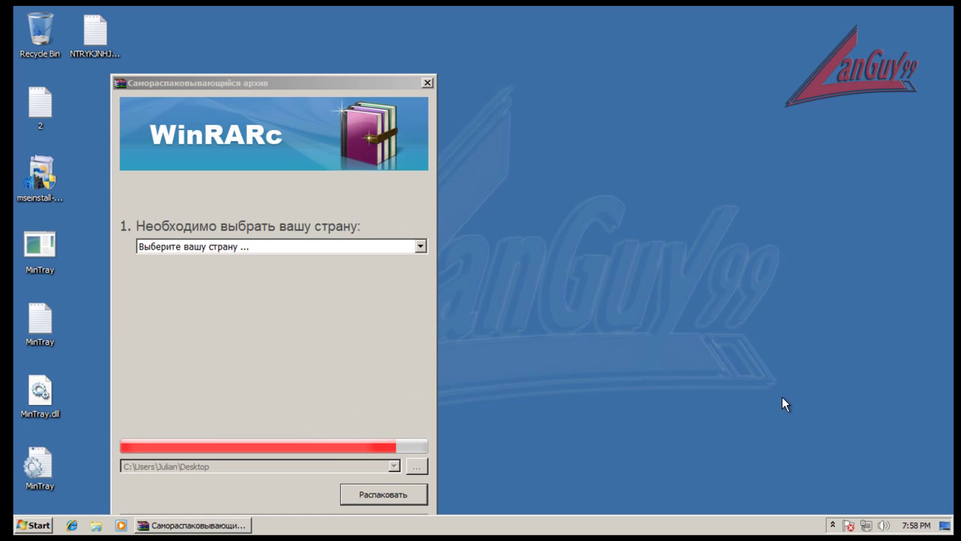
- Choose Албания as the country in the self-extracting archive and try to unpack it without a password
click(279, 246)
click(272, 308)
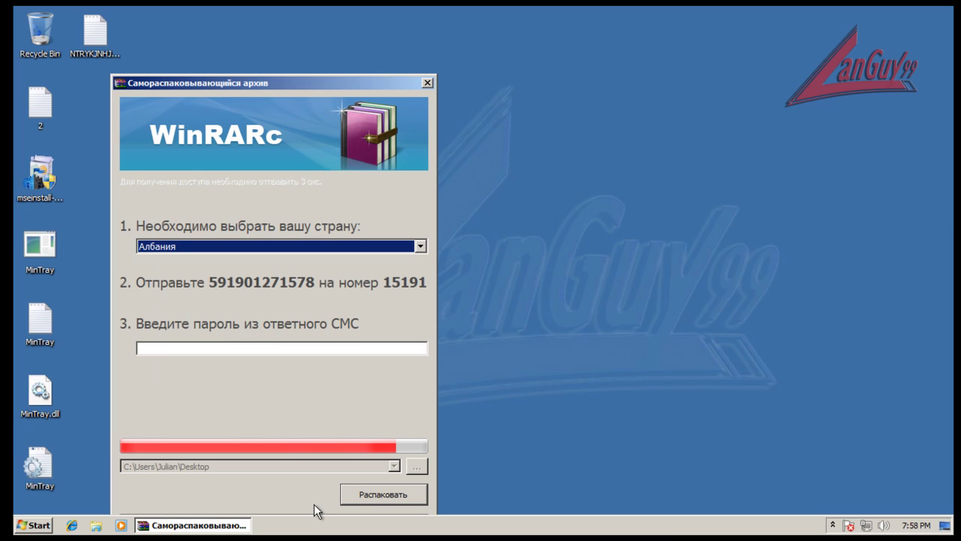
click(397, 497)
click(310, 329)
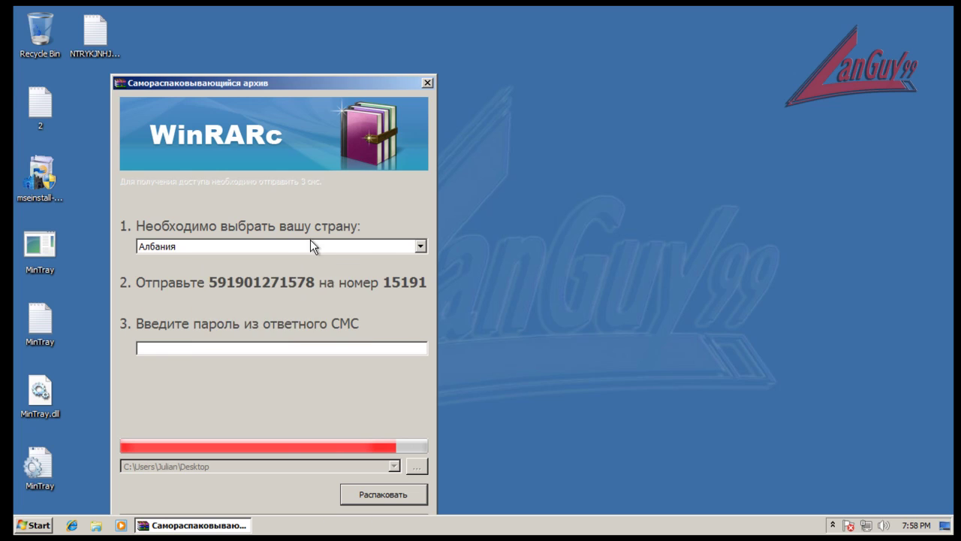
- Reset the country choice to "Выберите вашу страну ..." and try unpacking the archive again
click(312, 246)
click(312, 260)
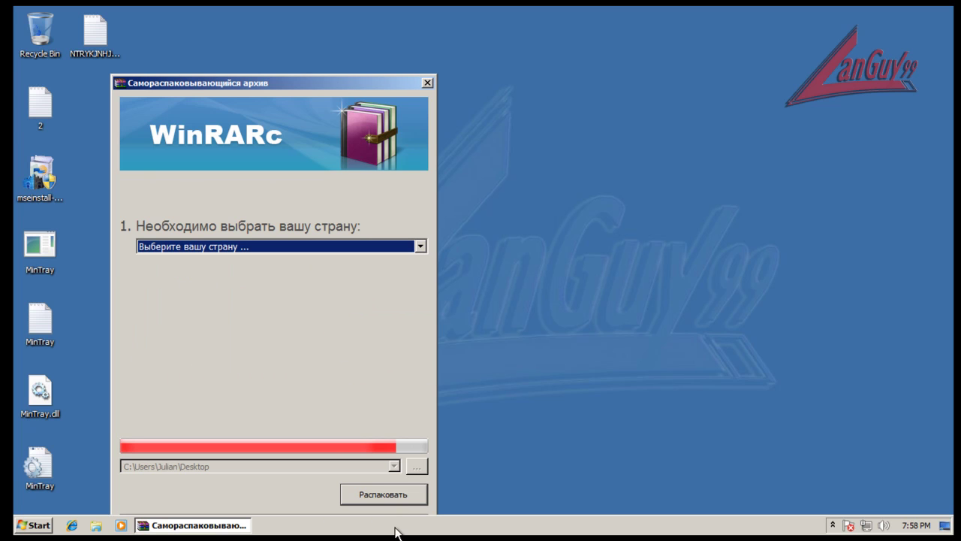
click(397, 497)
click(325, 329)
- Look through the archive's country list and try to close the self-extracting archive window
click(323, 246)
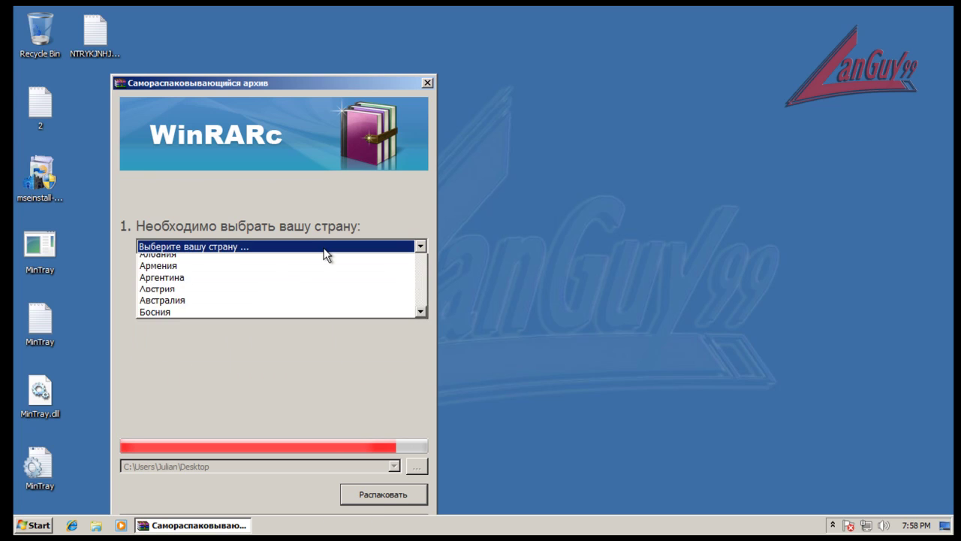
click(323, 250)
click(421, 246)
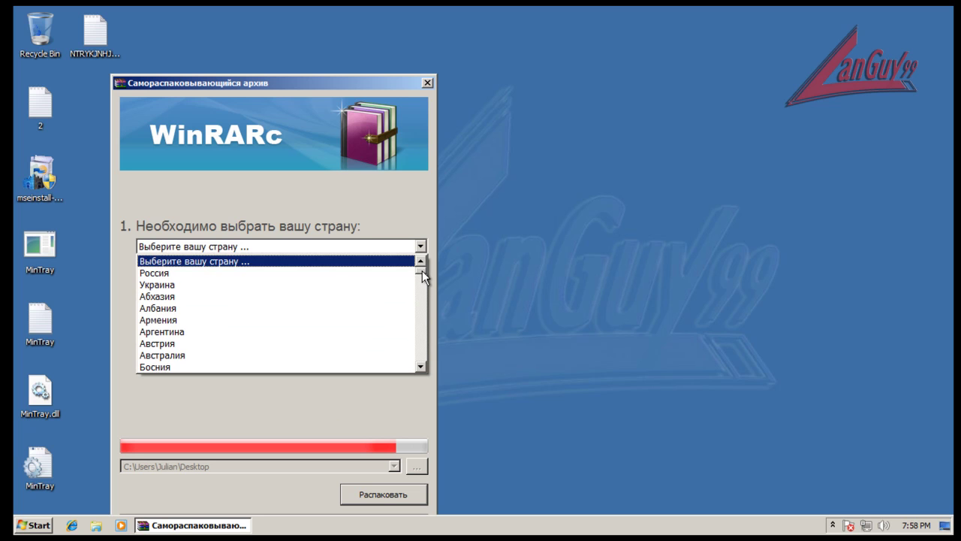
scroll(418, 368, down, 8)
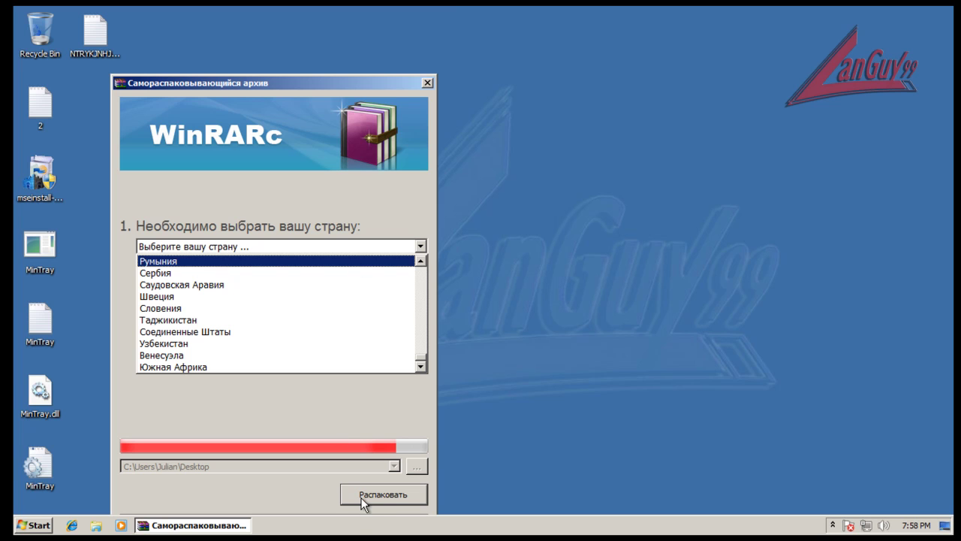
click(428, 82)
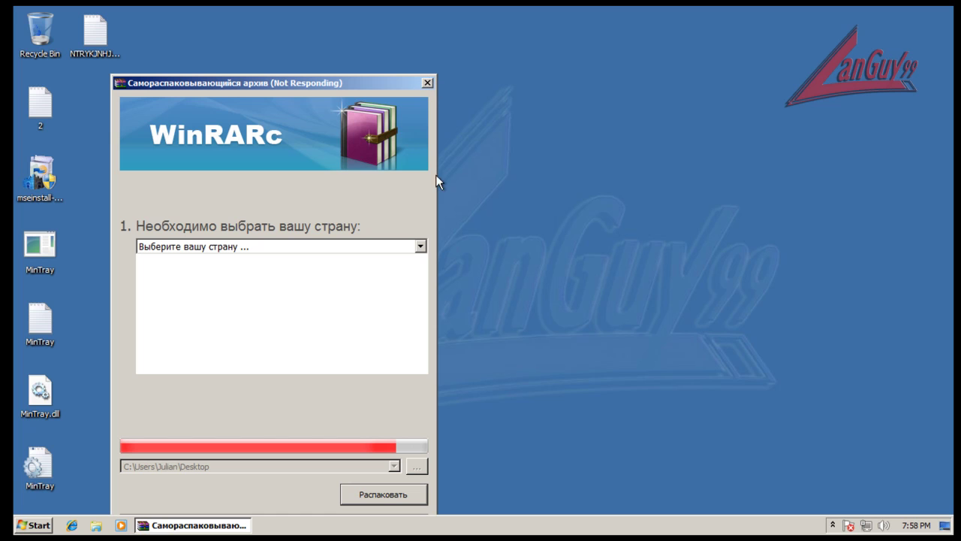
- Start Task Manager to end the unresponsive self-extracting archive
right_click(455, 526)
click(475, 493)
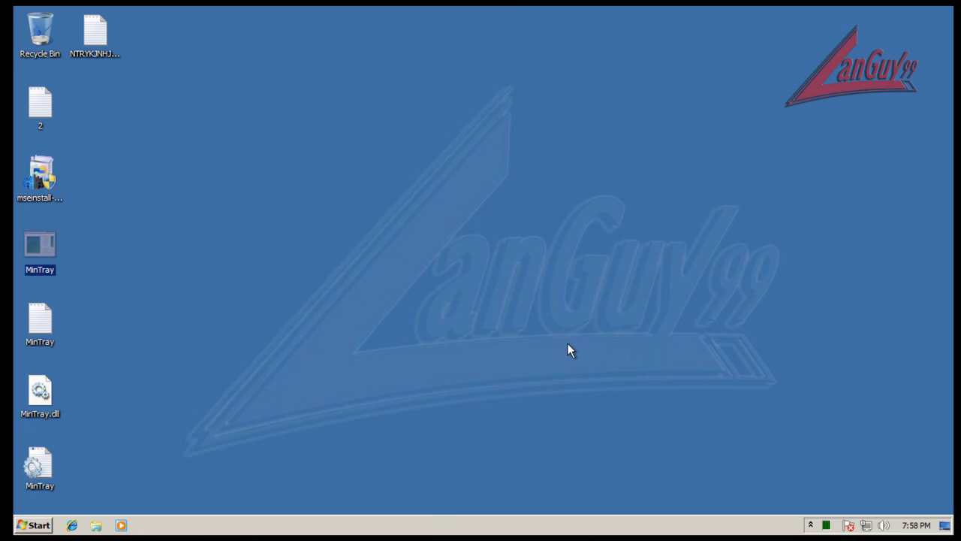
- Try to open the Microsoft Security Essentials window from the hidden notification icons
click(815, 524)
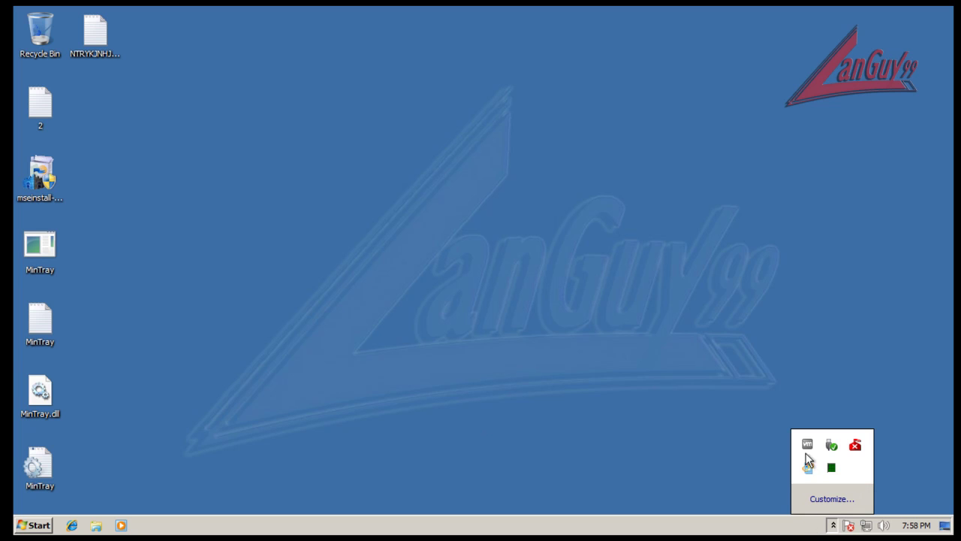
double_click(857, 445)
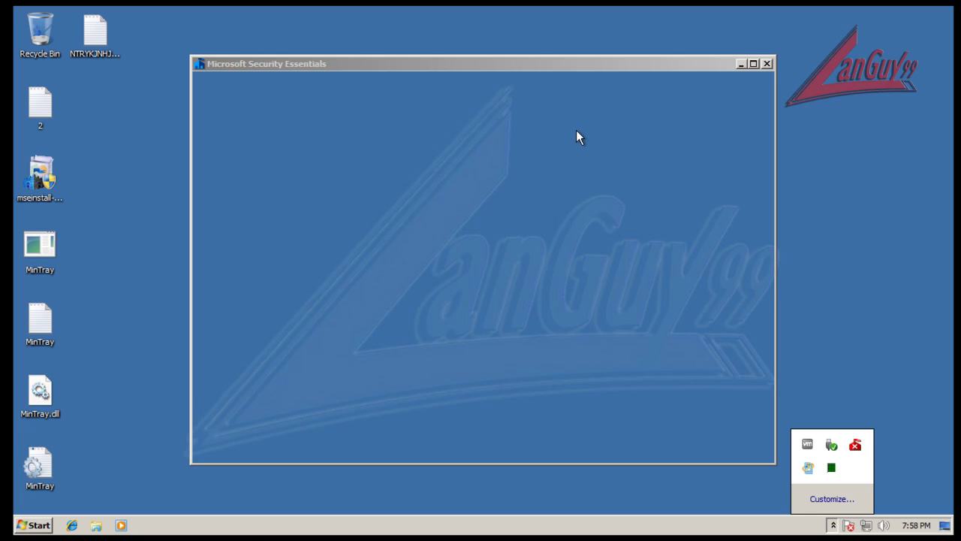
click(887, 437)
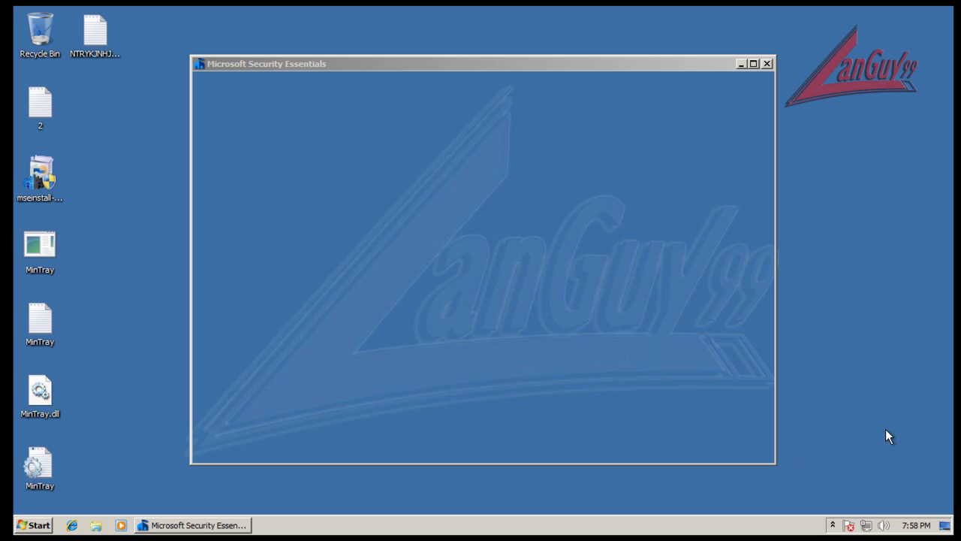
- End the FxMCfg.exe process in Task Manager and close Task Manager
right_click(635, 528)
click(655, 488)
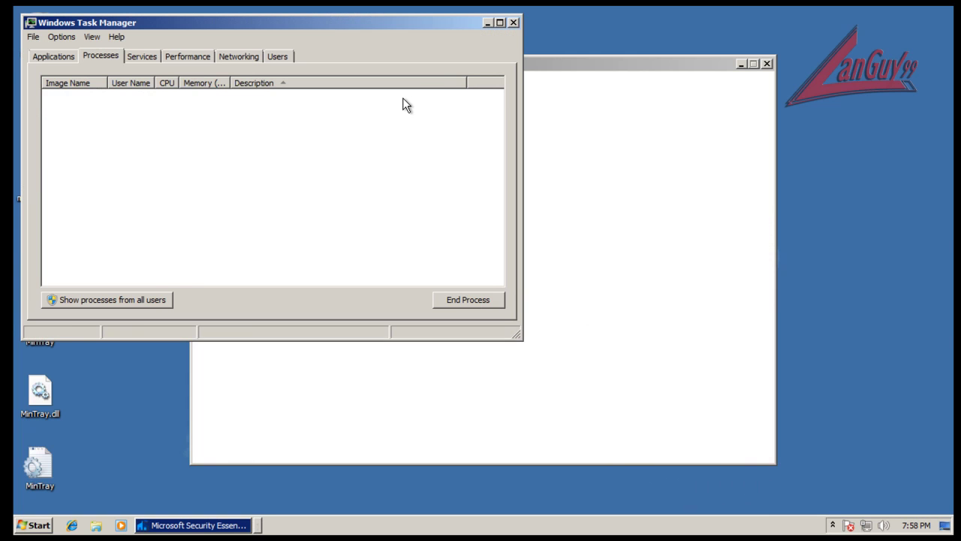
click(151, 299)
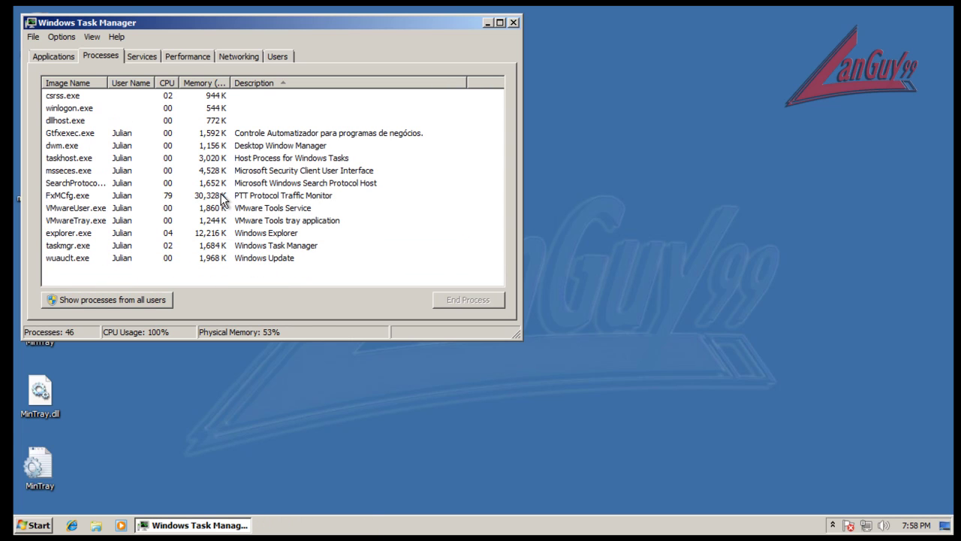
click(224, 196)
click(467, 298)
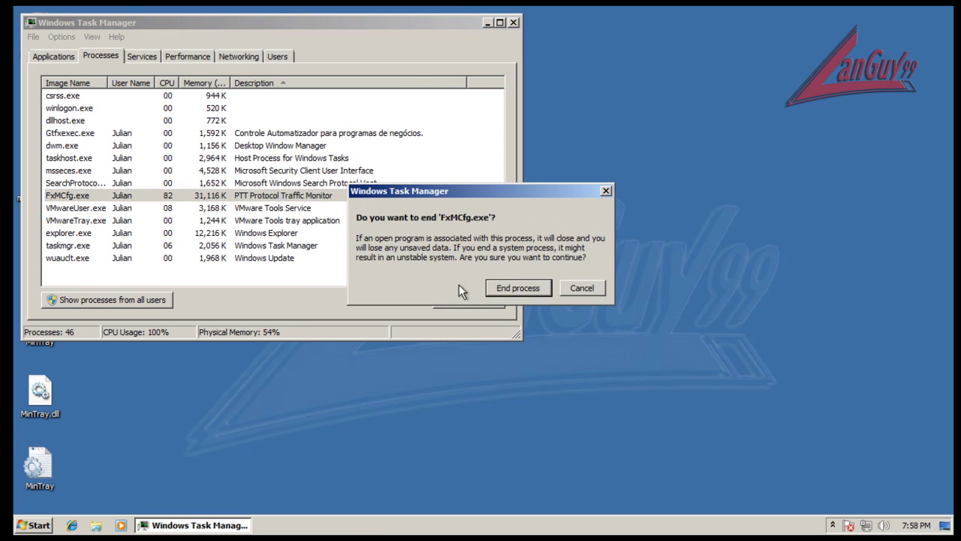
click(517, 286)
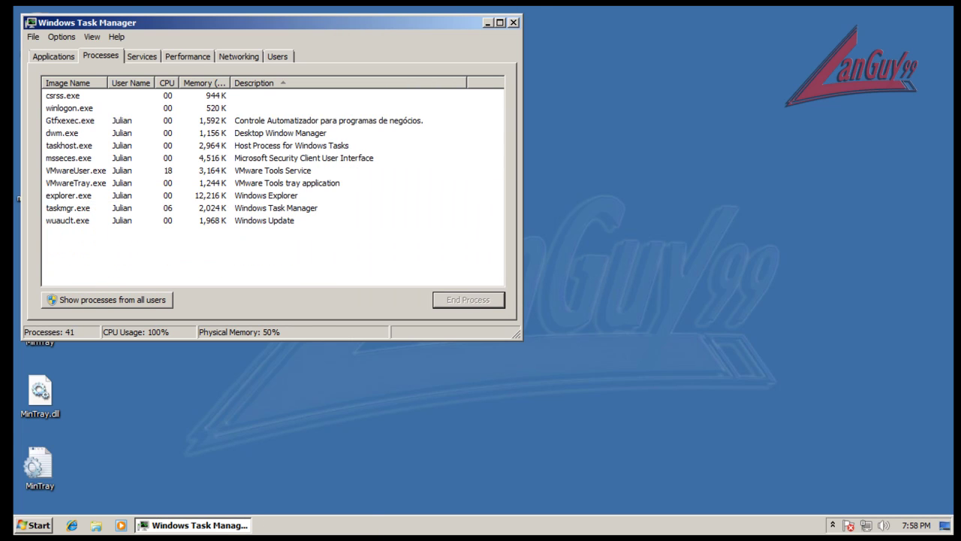
click(513, 21)
- Reopen Microsoft Security Essentials, apply the Remove action to Trojan:Win32/Rurenpoor.B from the threat details, and close the program window
click(832, 524)
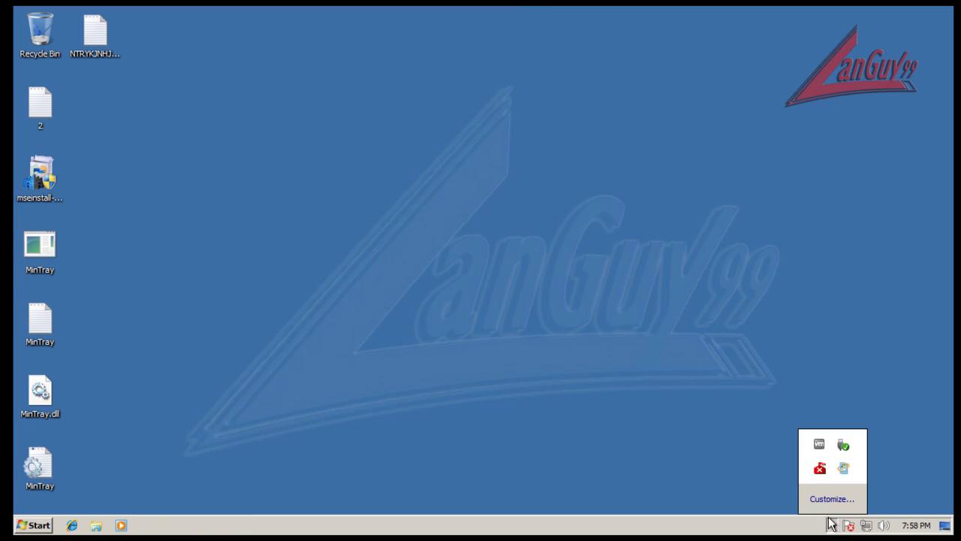
double_click(819, 469)
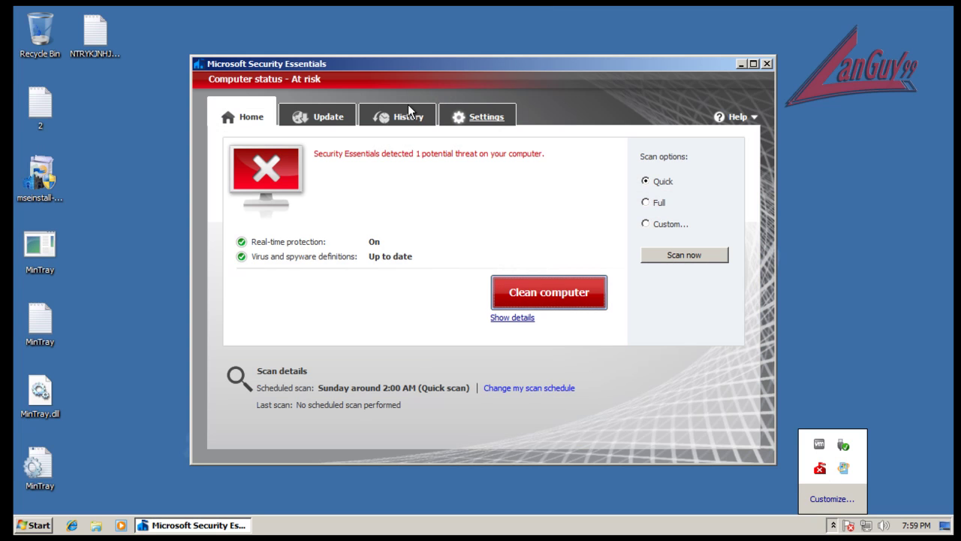
click(514, 317)
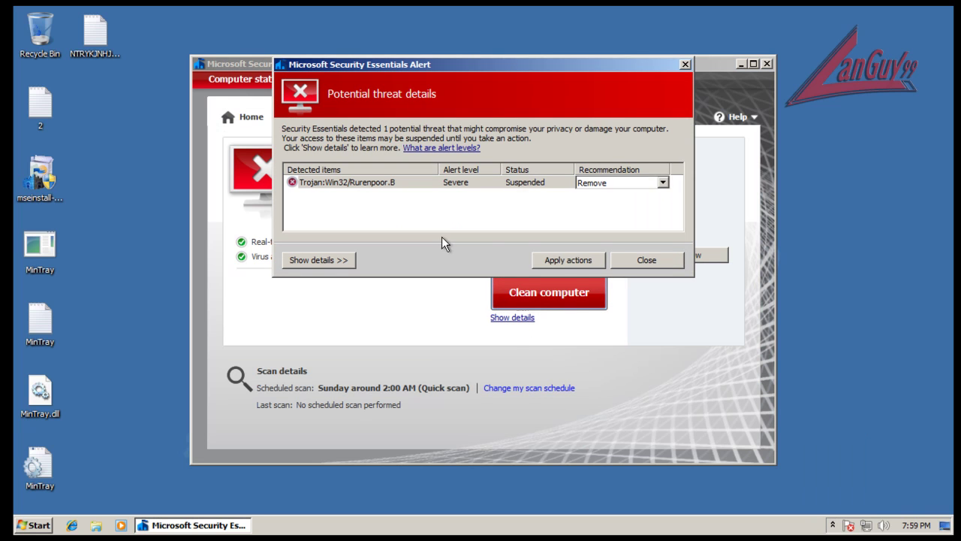
click(581, 260)
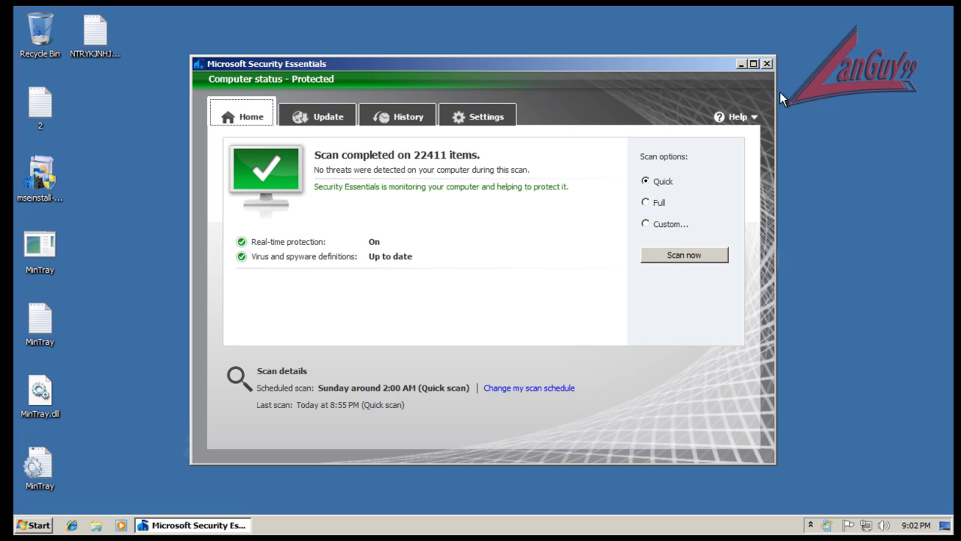
click(767, 65)
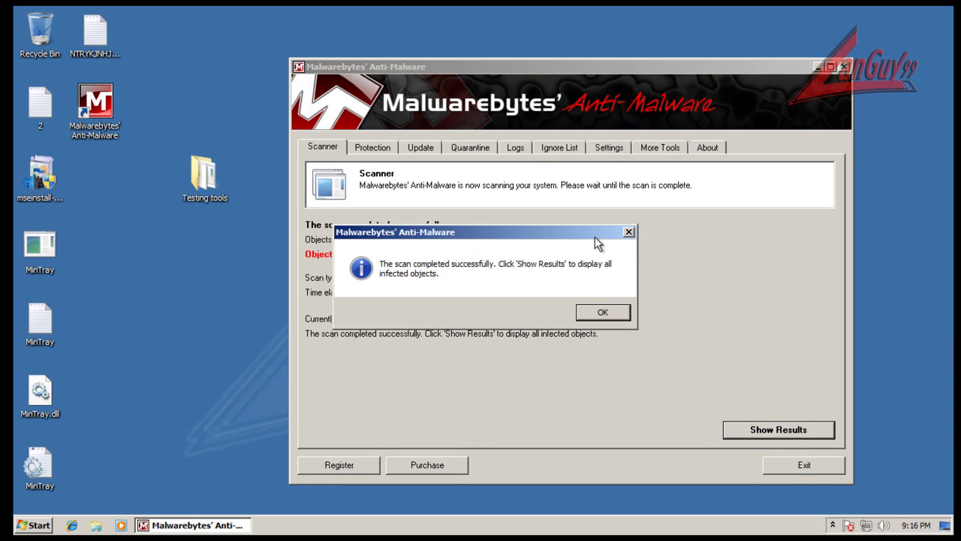
- Display the completed Malwarebytes scan's results and widen the Vendor and Item columns to show full names and paths
click(600, 313)
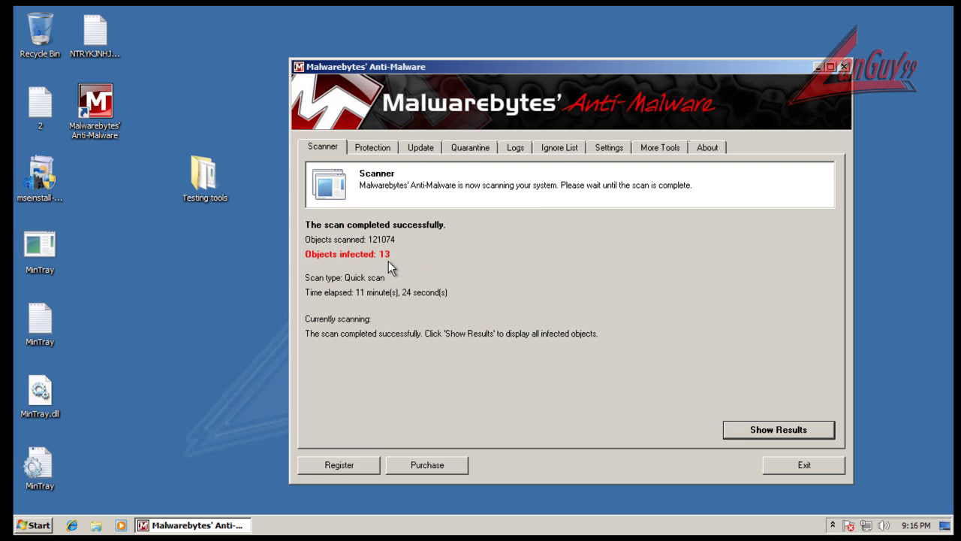
click(744, 426)
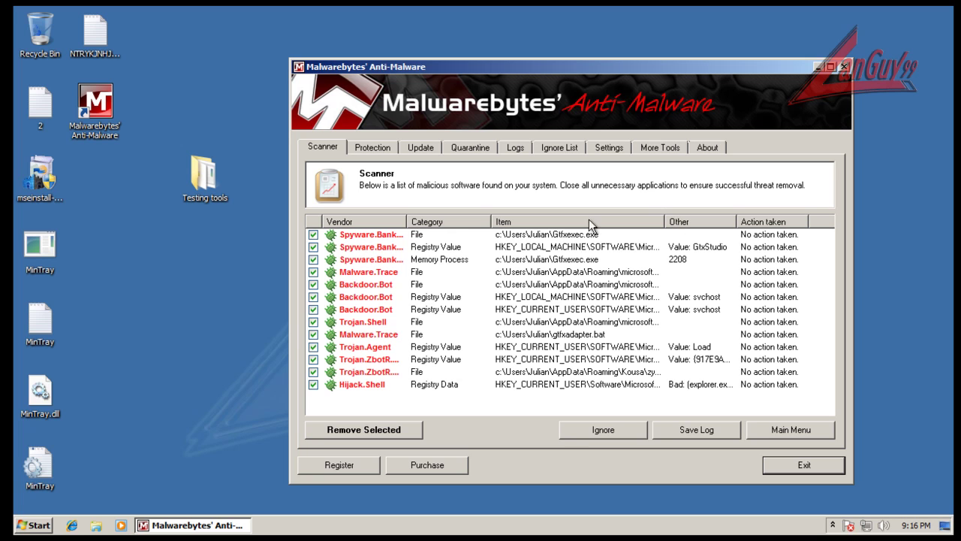
drag(407, 222, 432, 225)
click(479, 262)
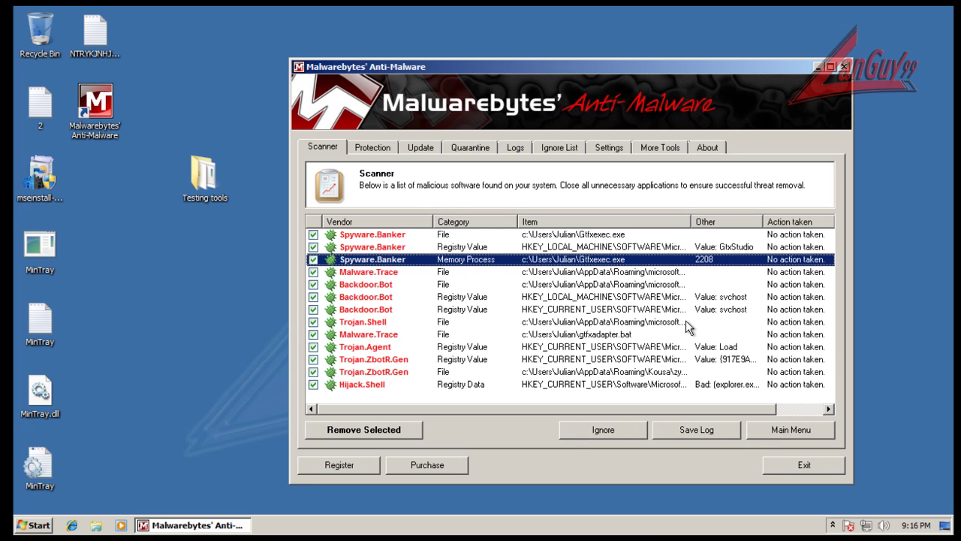
click(377, 273)
drag(691, 222, 796, 225)
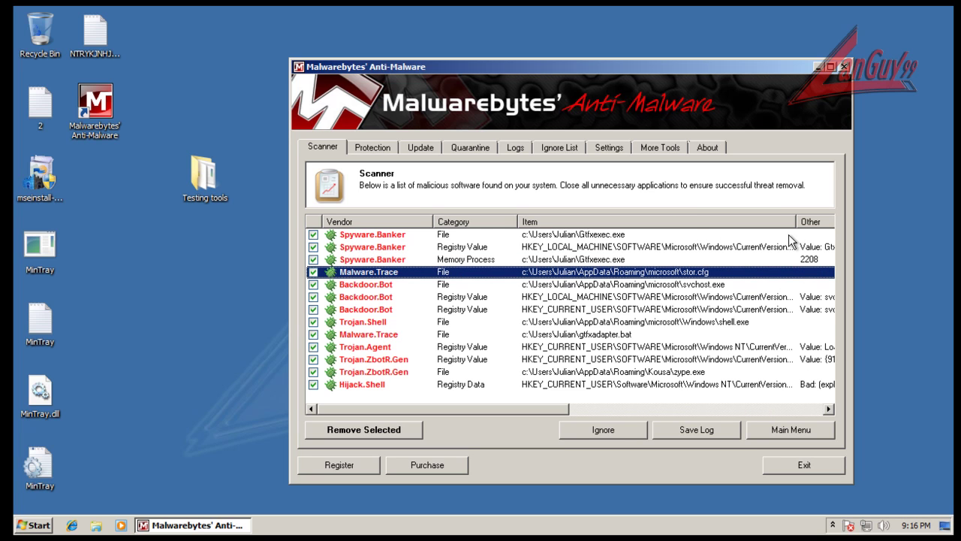
- Examine the detected backdoor, trojan, malware trace and Hijack.Shell entries in the scan results, checking their file paths and registry locations
click(647, 284)
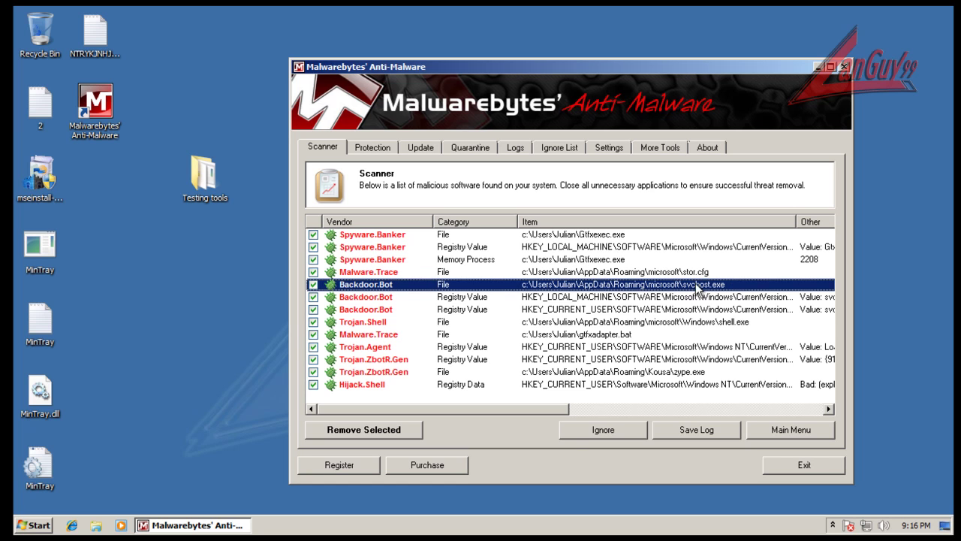
click(674, 298)
click(669, 310)
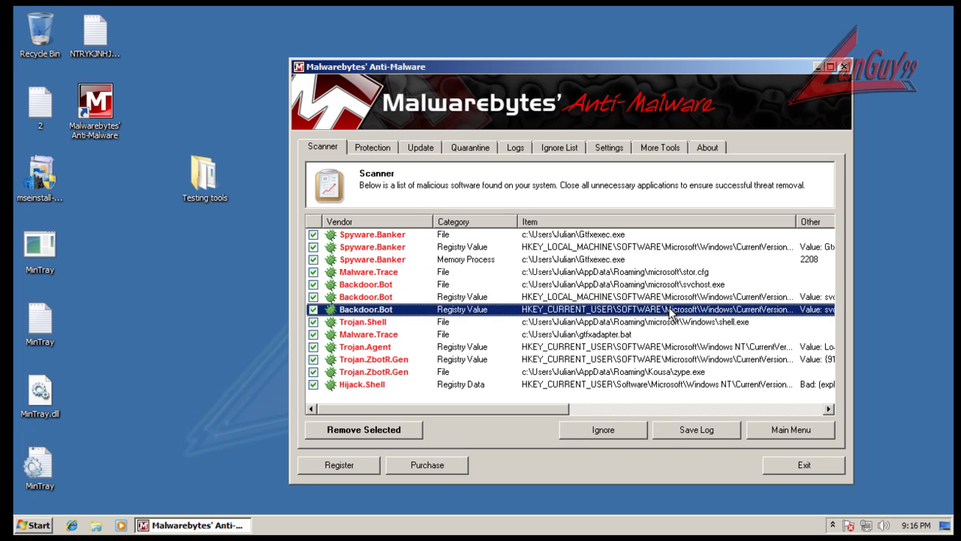
click(575, 323)
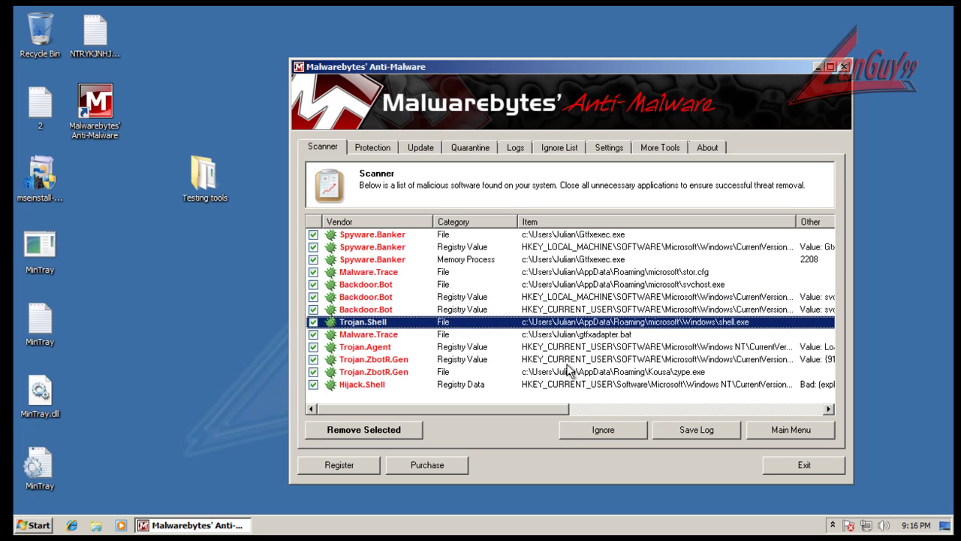
click(493, 334)
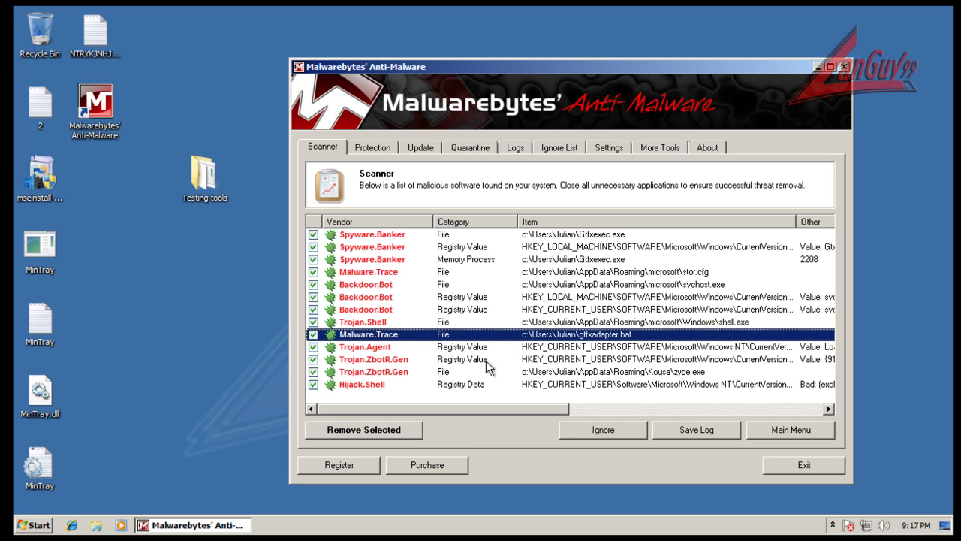
click(498, 348)
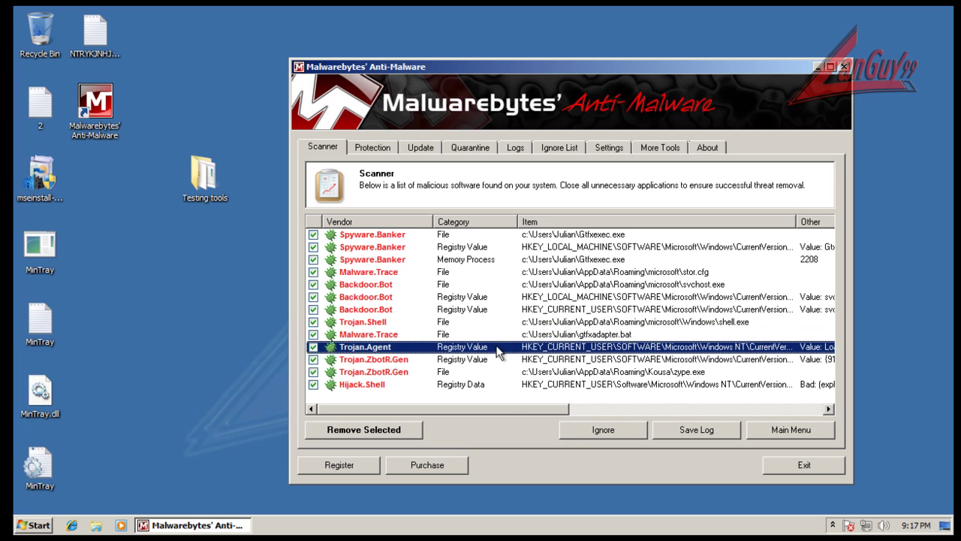
click(609, 361)
click(600, 385)
click(603, 373)
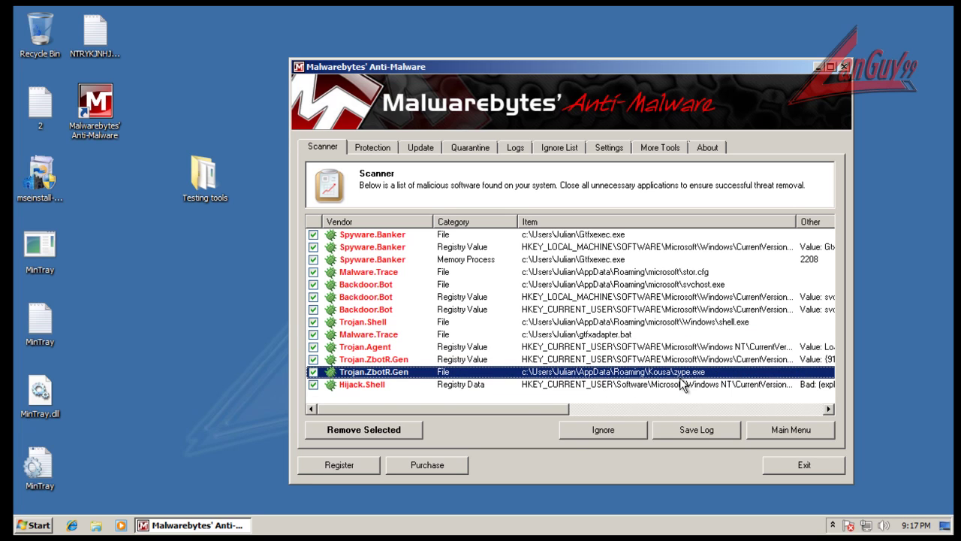
click(540, 385)
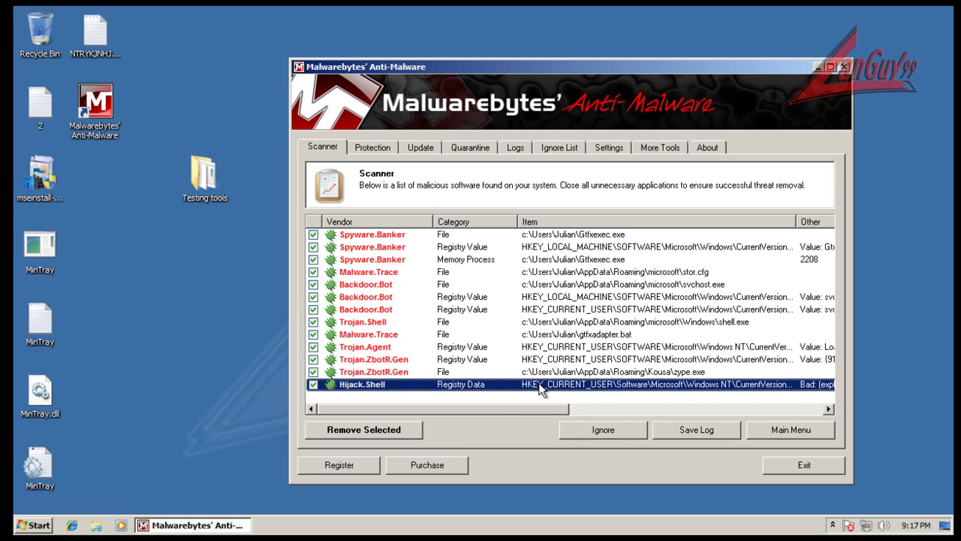
click(366, 323)
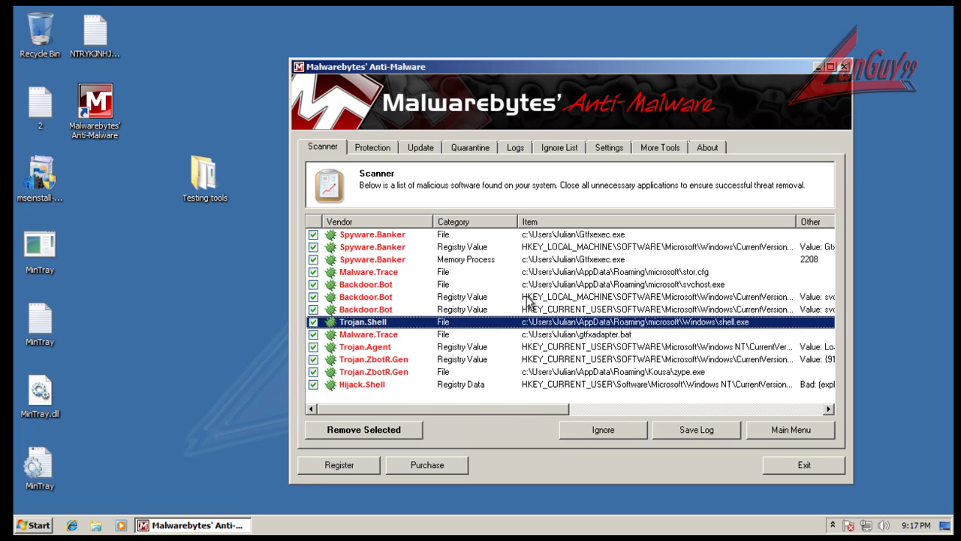
- Remove all checked Malwarebytes detections and close the scan log in Notepad
click(404, 428)
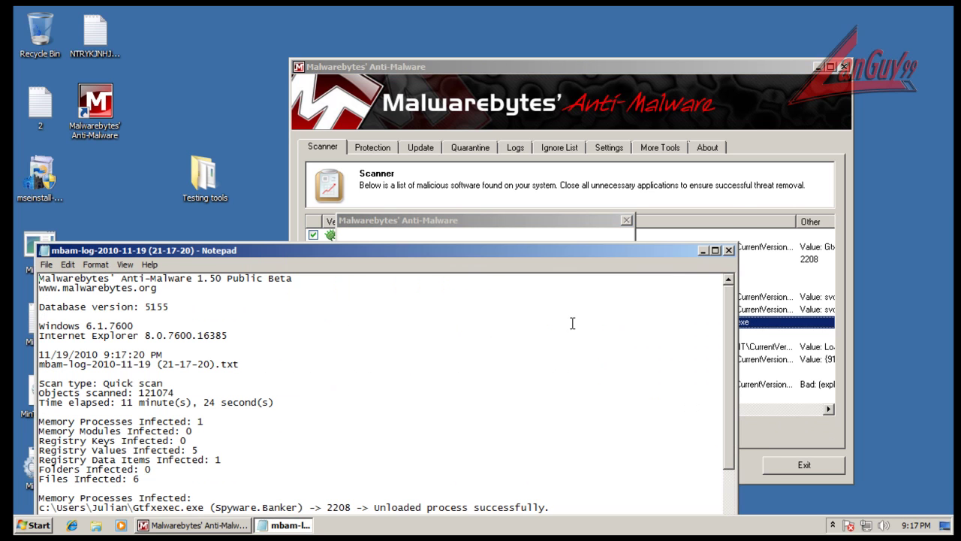
click(728, 251)
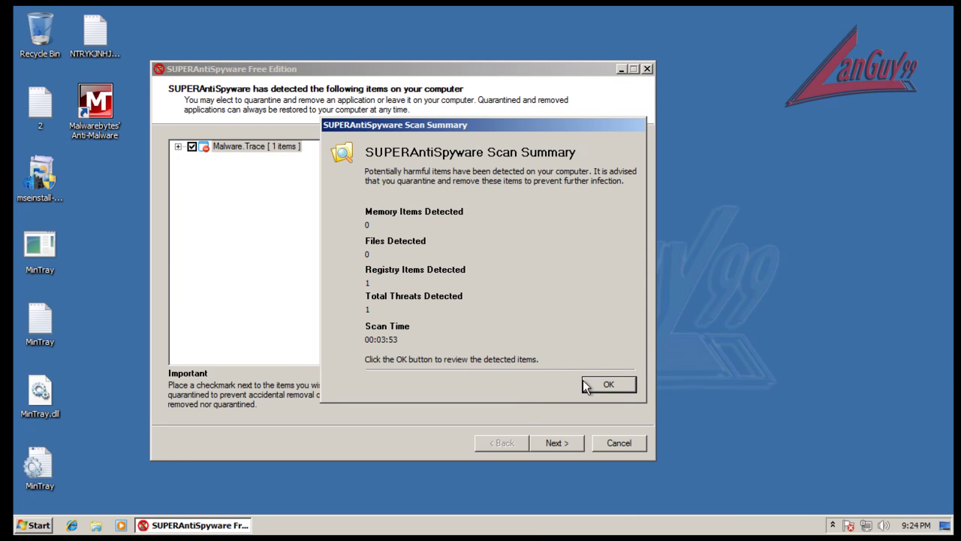
- Review the Malware.Trace detection in SUPERAntiSpyware down to its Winlogon#Taskman registry item, and quarantine and remove it
click(611, 383)
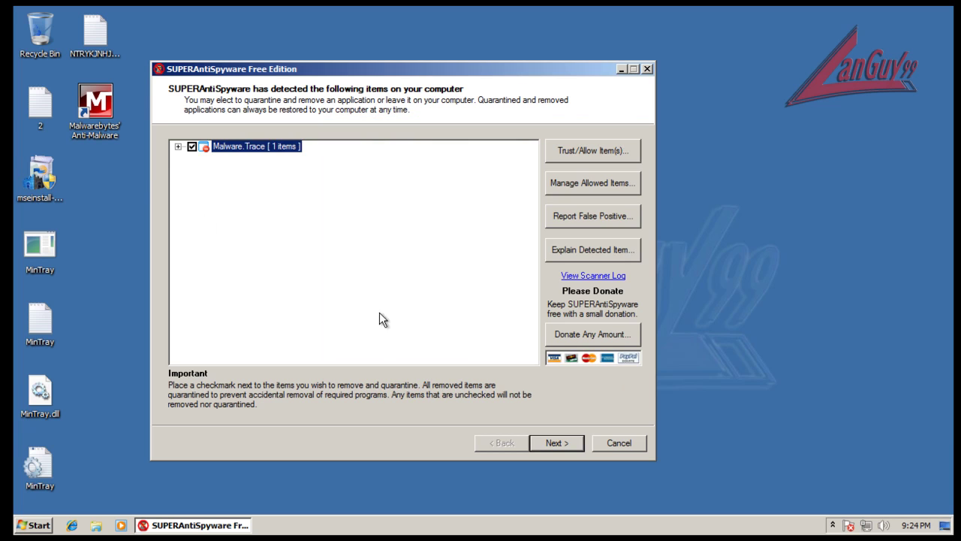
click(178, 147)
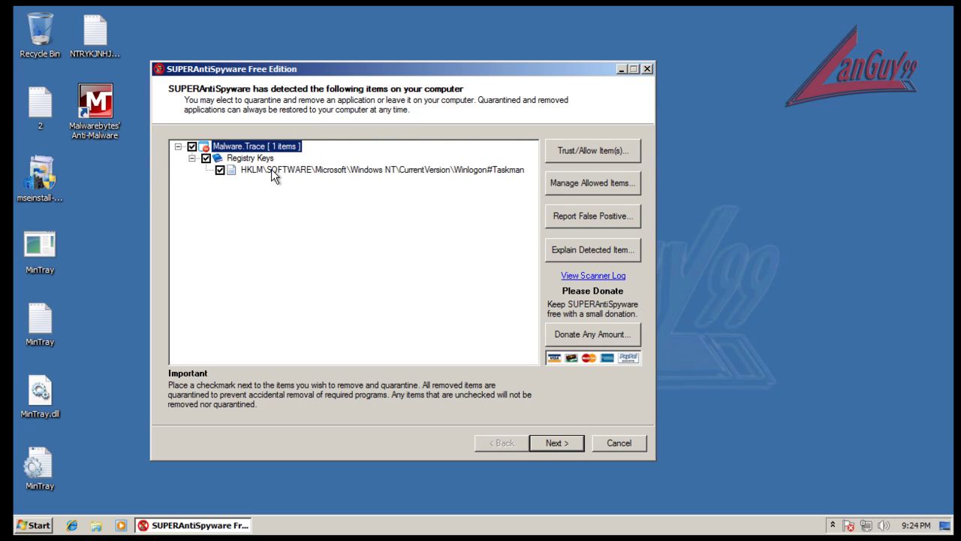
click(556, 443)
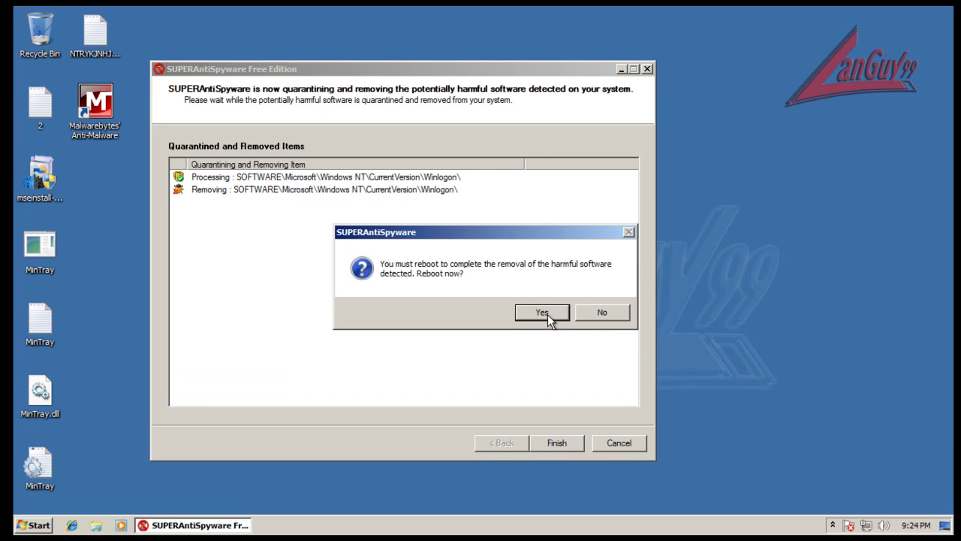
- Decline the reboot, finish the removal wizard and close SUPERAntiSpyware
click(598, 317)
click(593, 314)
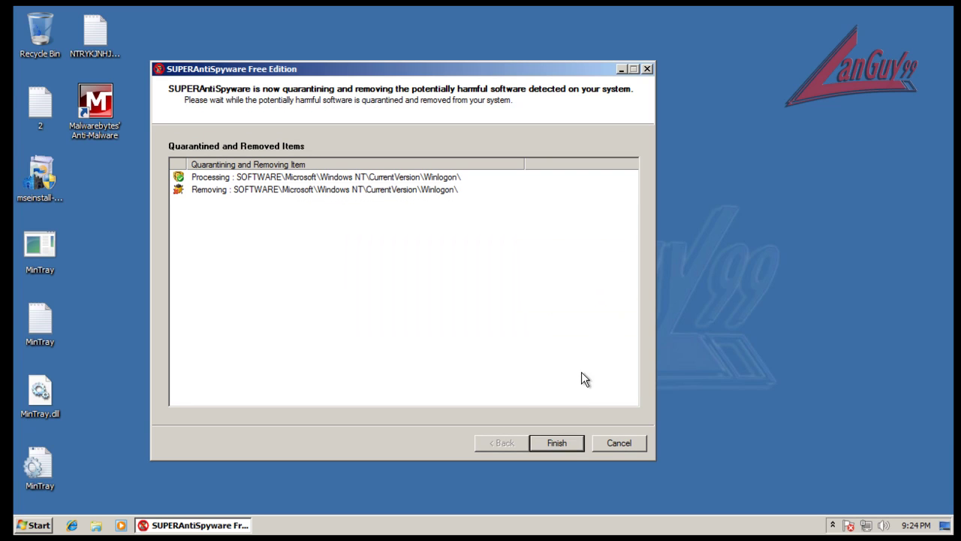
click(573, 446)
drag(613, 443, 379, 281)
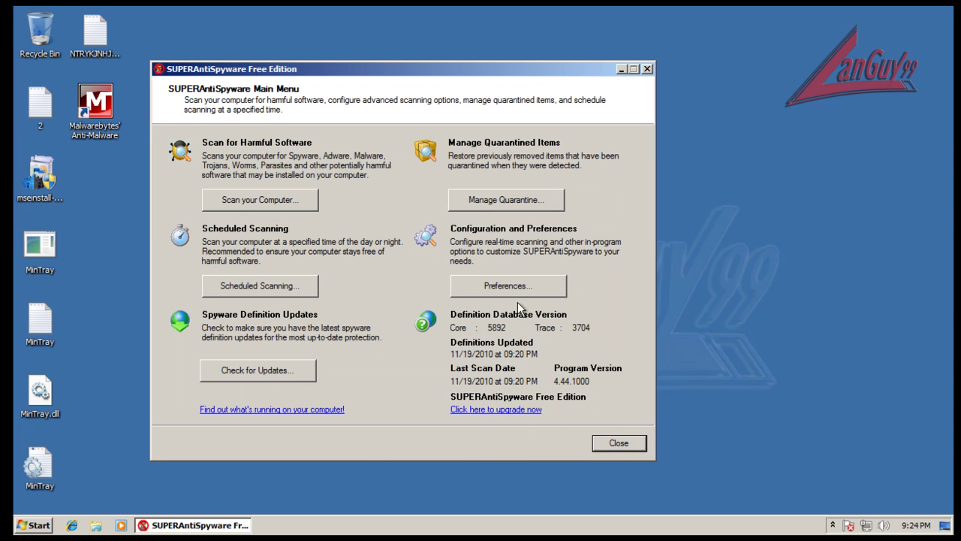
click(618, 443)
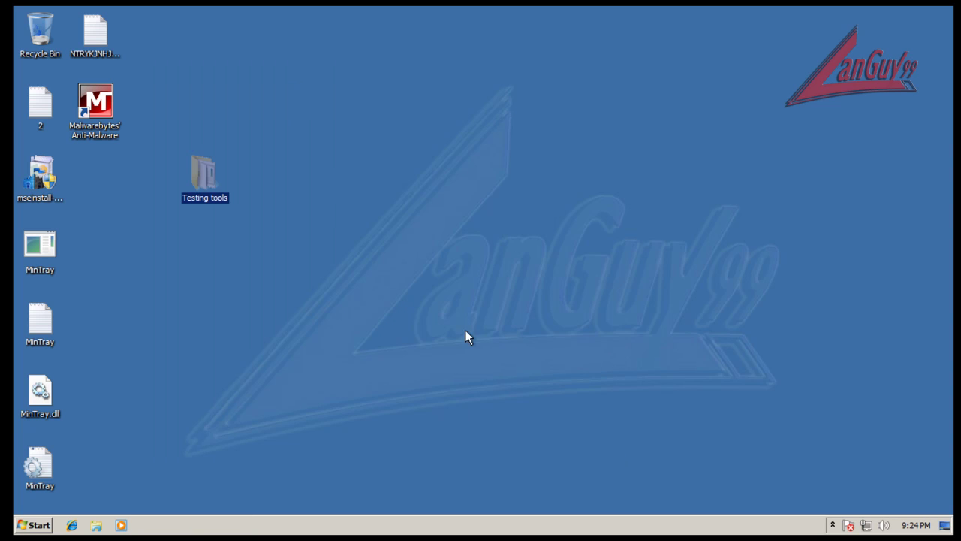
- Look through the Testing tools folder on the desktop and close it
double_click(204, 177)
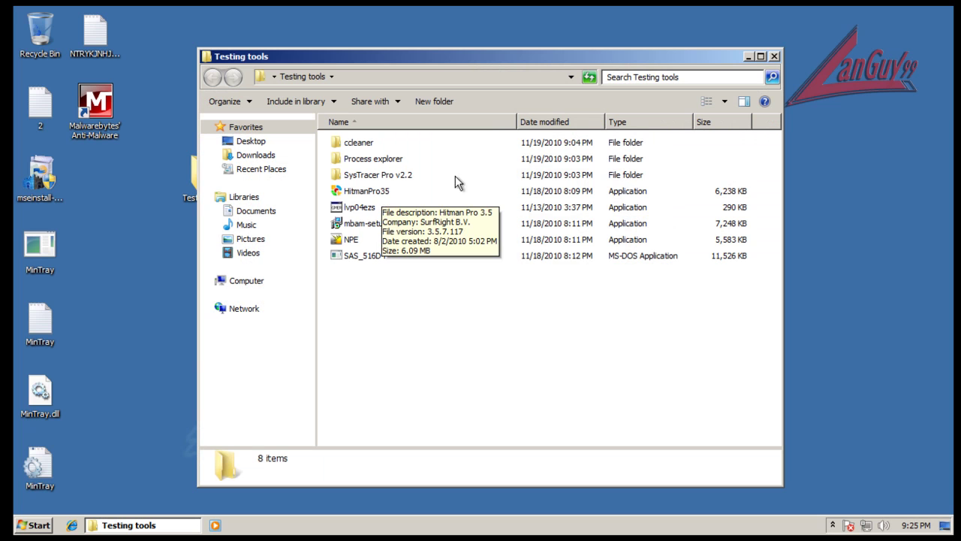
click(775, 56)
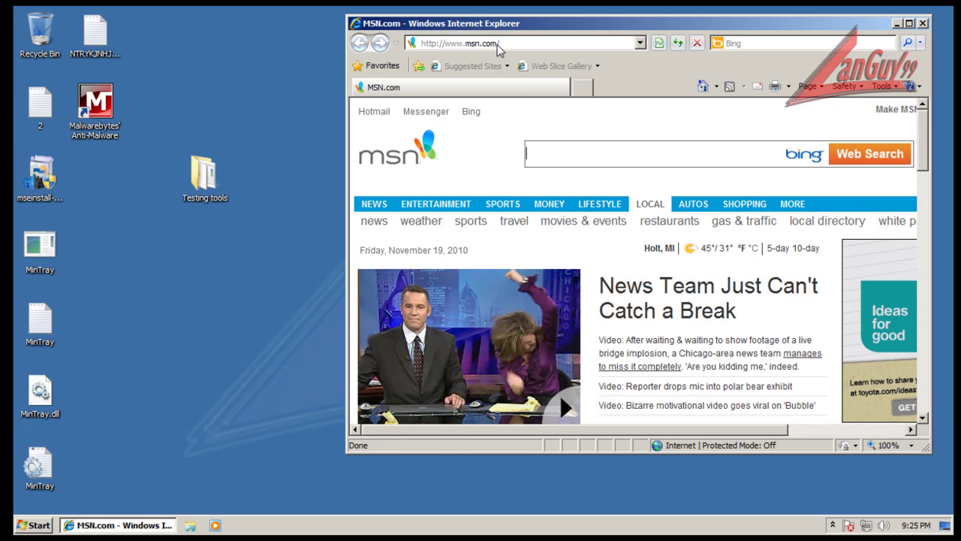
click(497, 44)
right_click(509, 43)
click(551, 96)
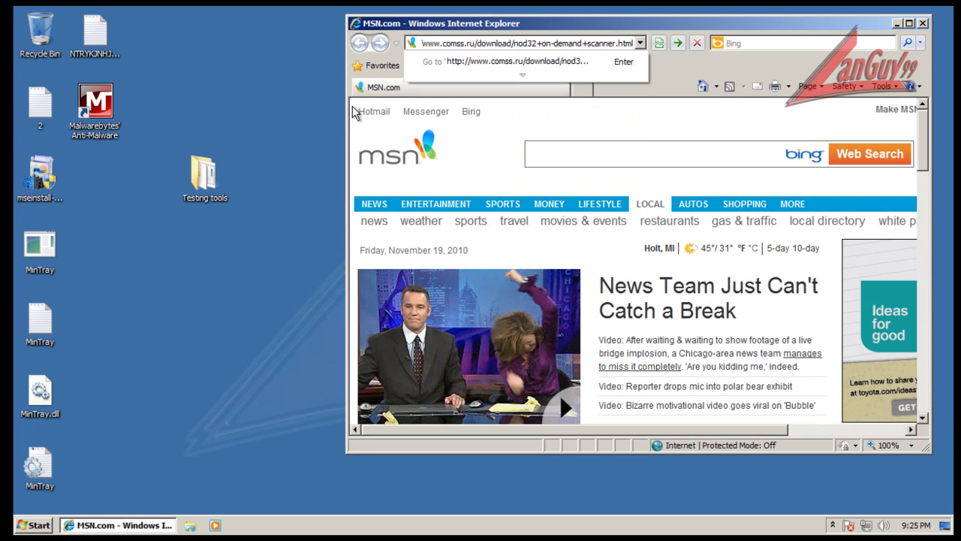
drag(347, 112, 168, 147)
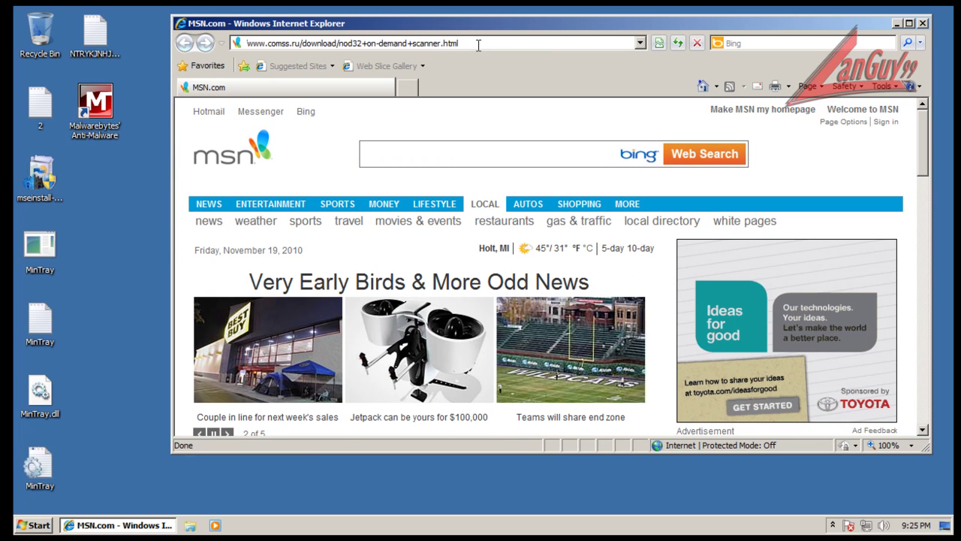
key(Return)
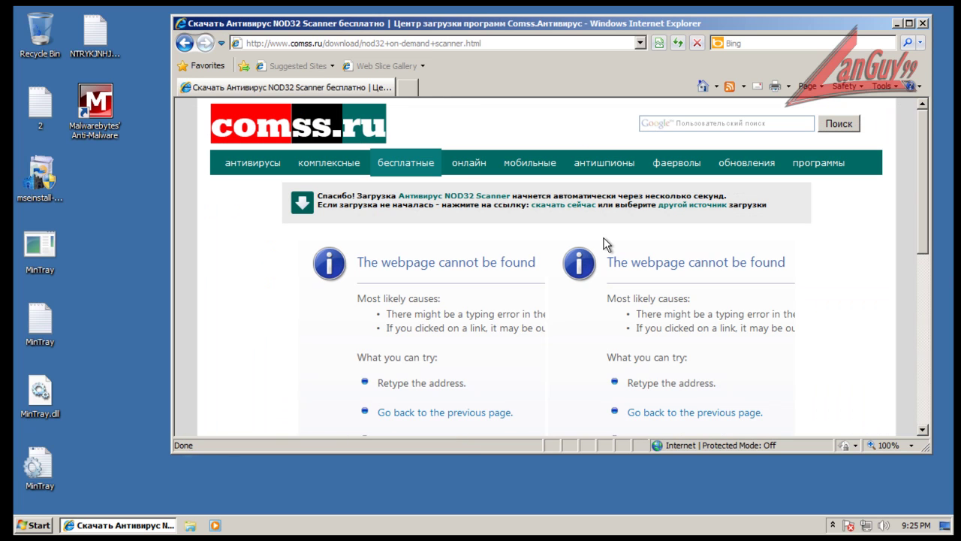
drag(620, 454, 621, 490)
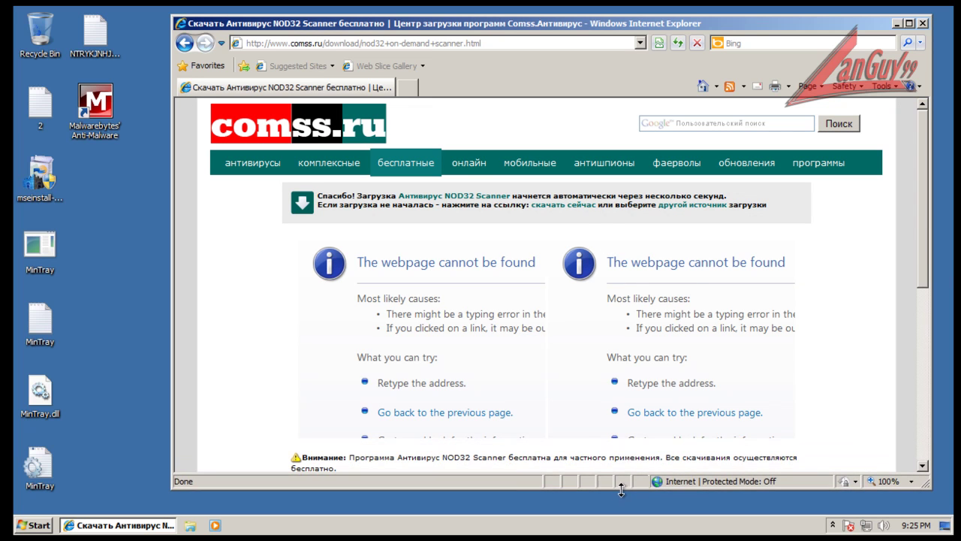
- Allow the blocked NOD32 Scanner download and run [comss.ru]nod32_20101118_5628.exe despite its unverified publisher
click(576, 213)
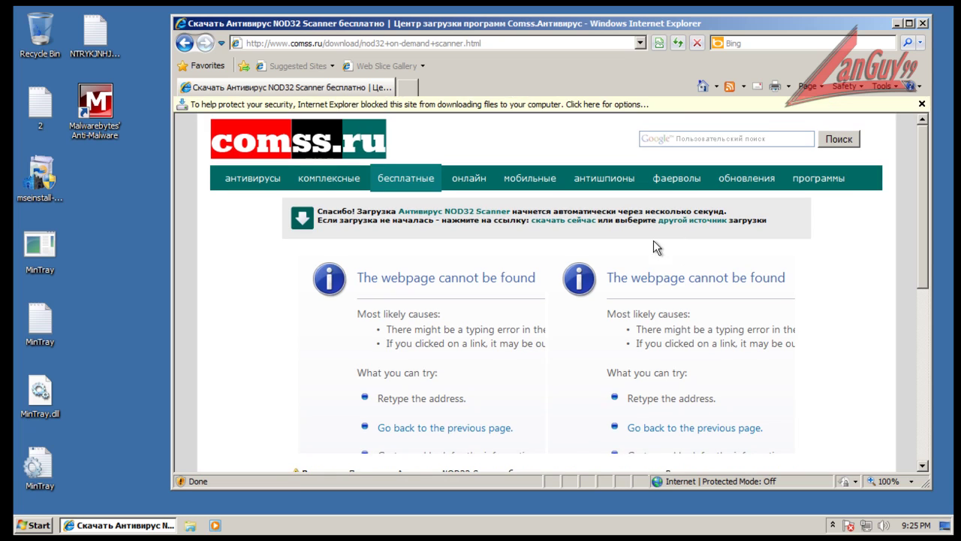
click(617, 103)
click(640, 107)
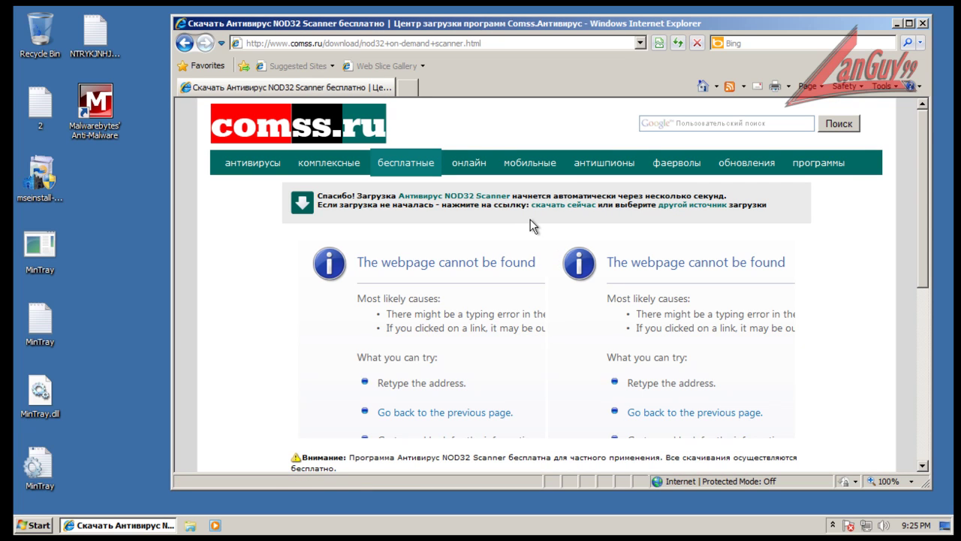
click(563, 205)
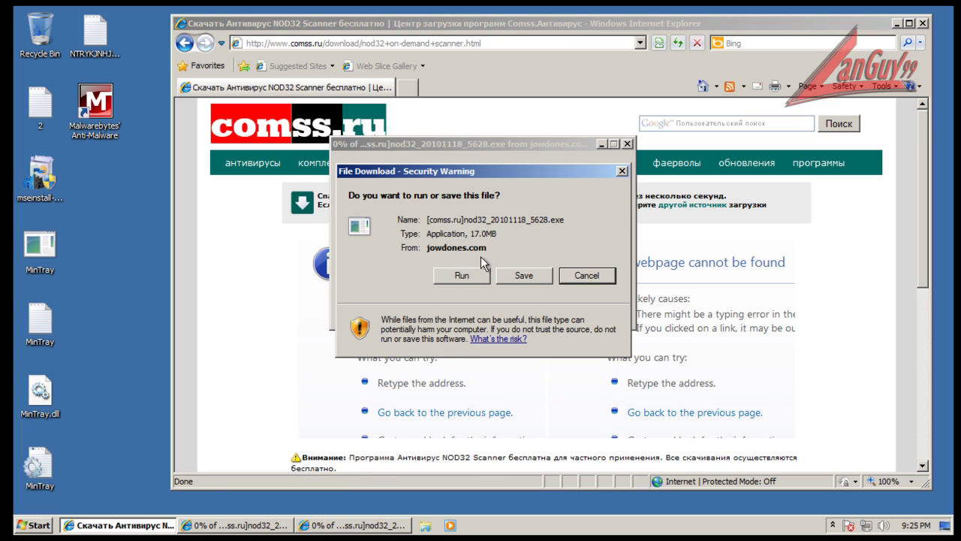
click(468, 275)
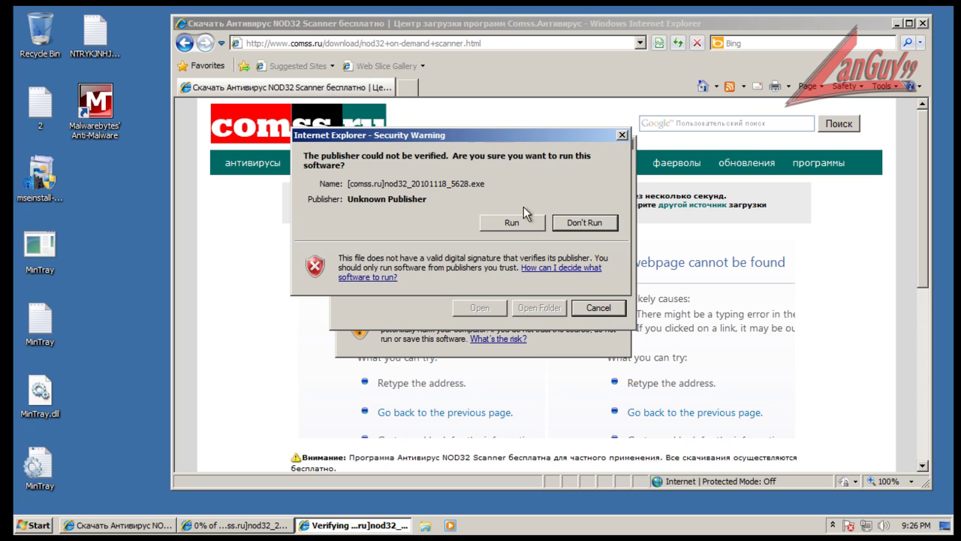
click(527, 223)
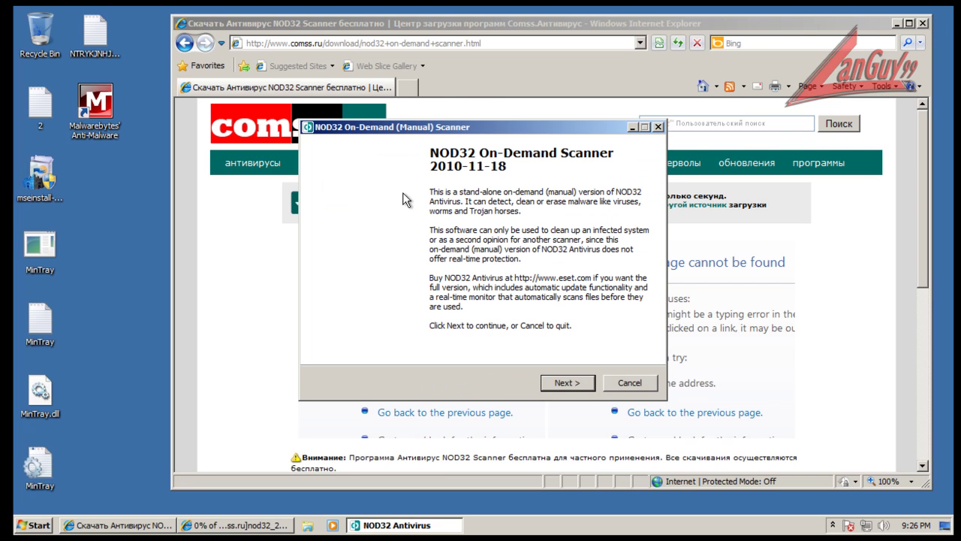
- Complete the NOD32 On-Demand Scanner wizard with Scan all files left off, and close the comss.ru browser window
click(578, 383)
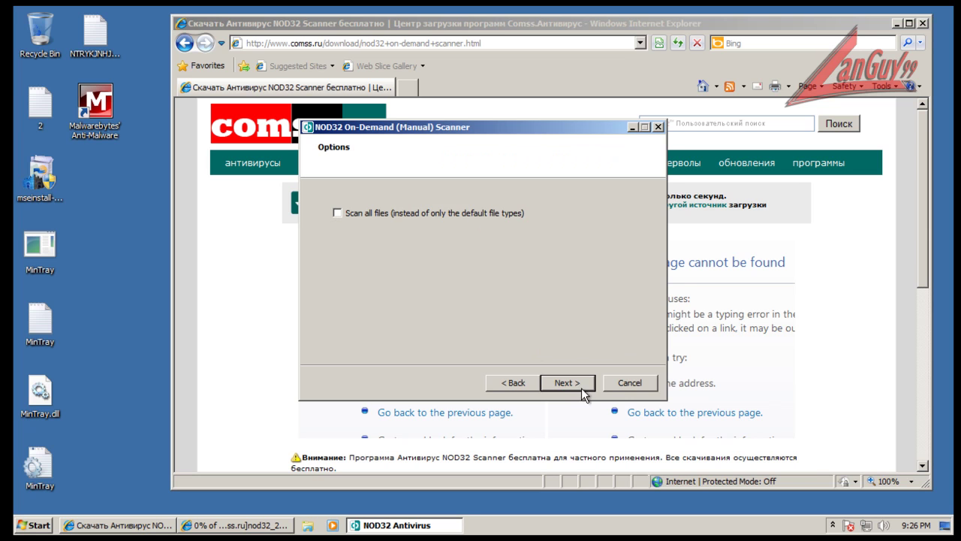
click(580, 386)
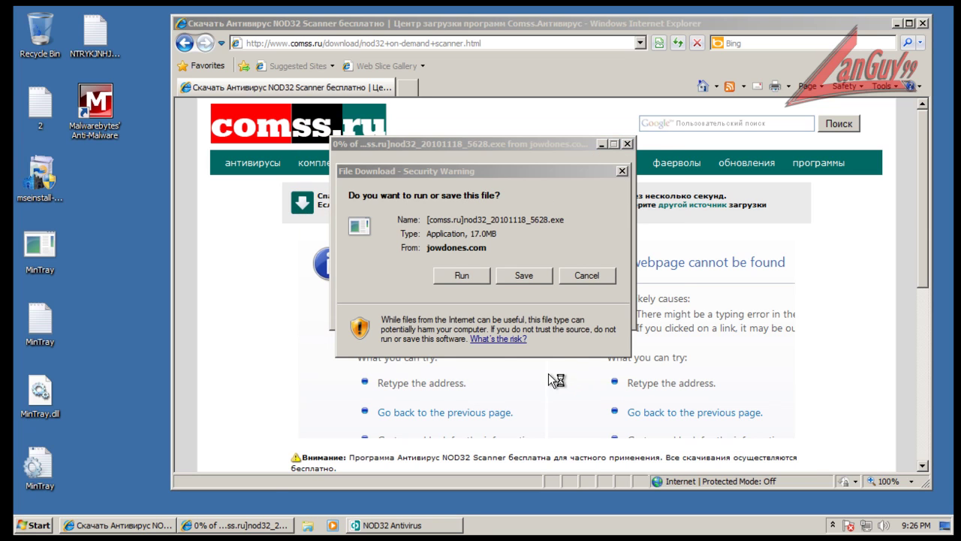
click(923, 23)
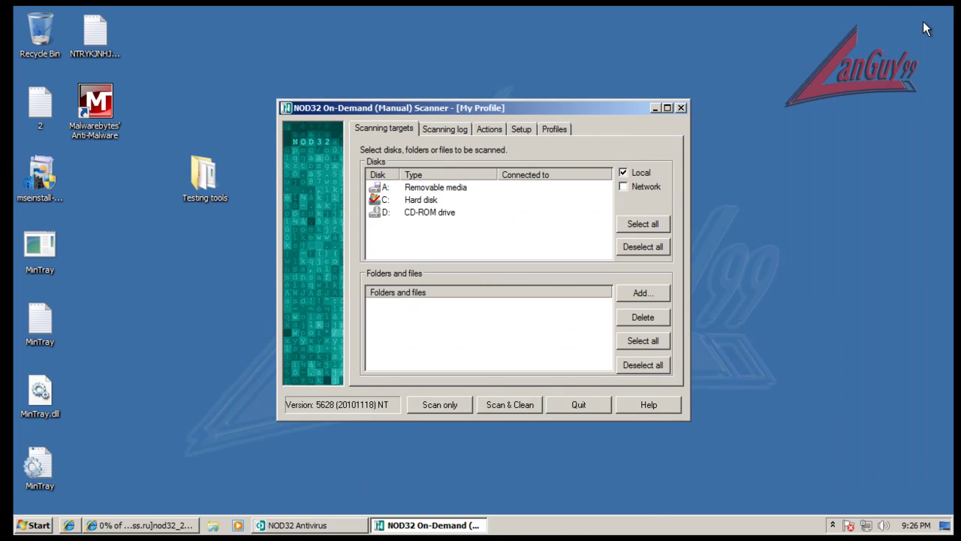
- Look through the NOD32 scanner's settings, include System memory in the scan and bring up the virus action settings
drag(615, 112, 583, 83)
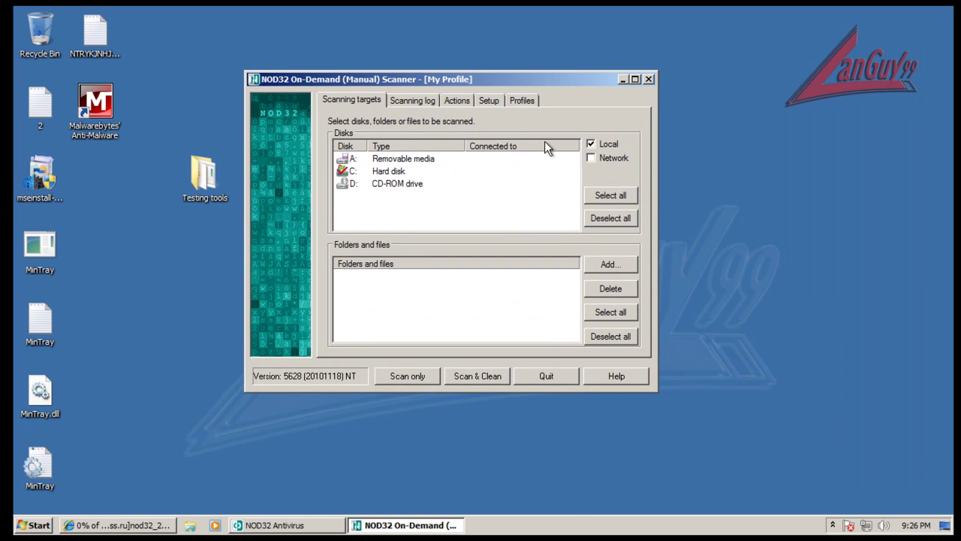
click(412, 102)
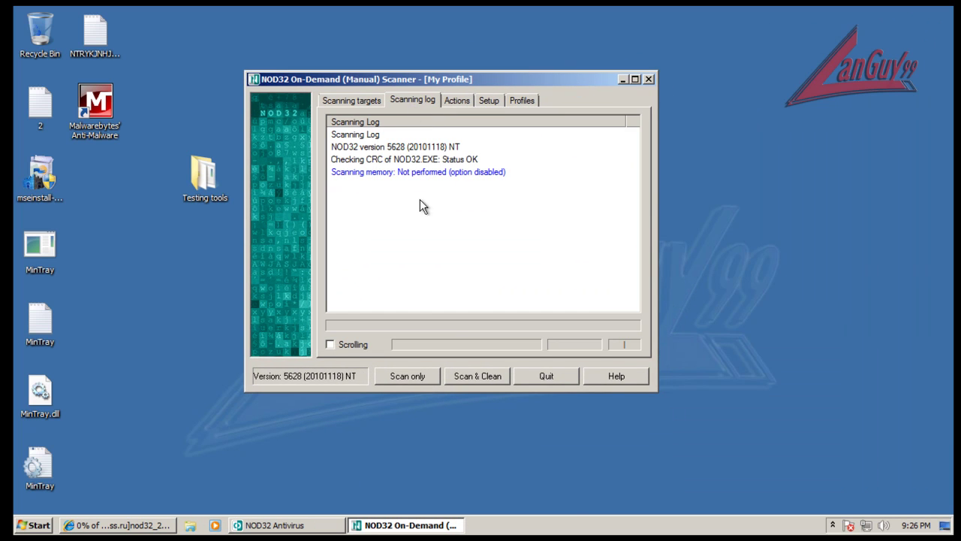
click(451, 100)
click(492, 101)
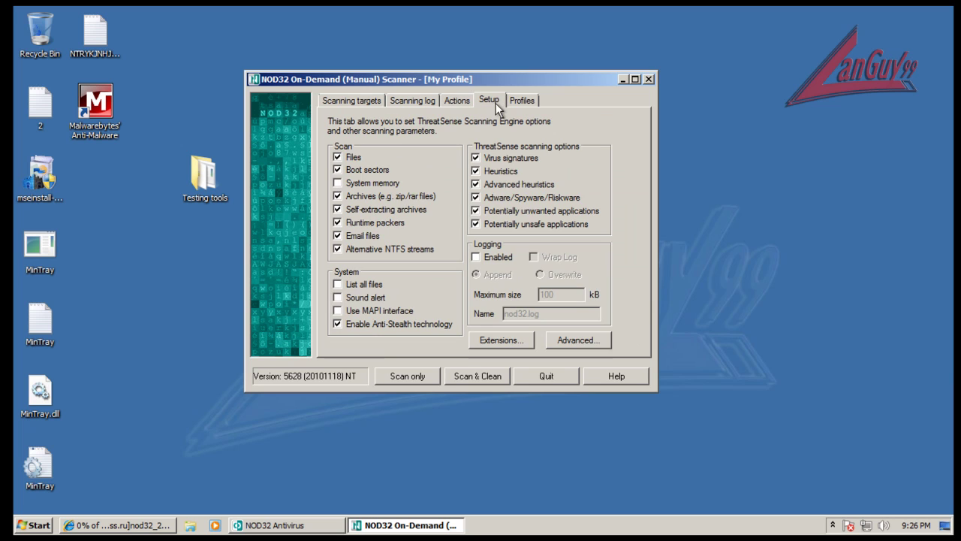
click(390, 183)
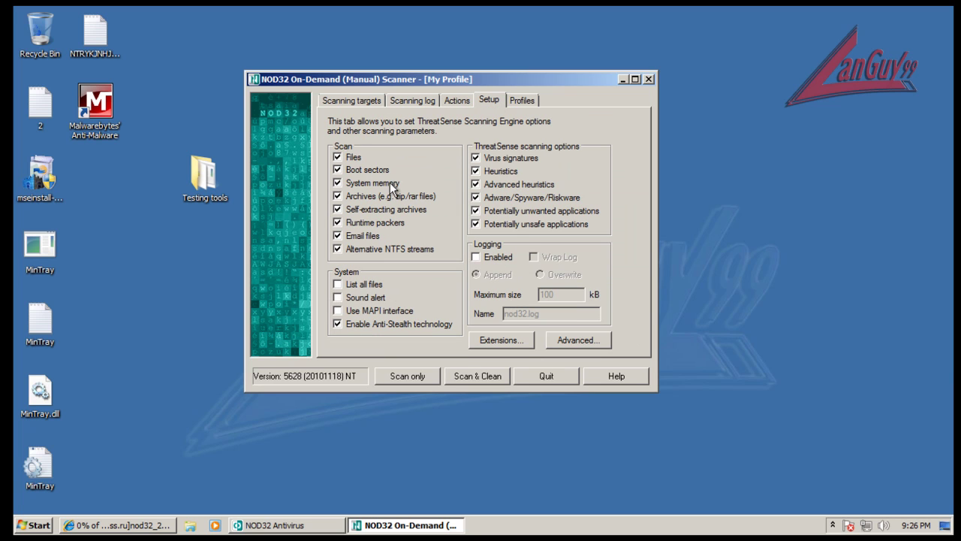
click(525, 101)
click(459, 101)
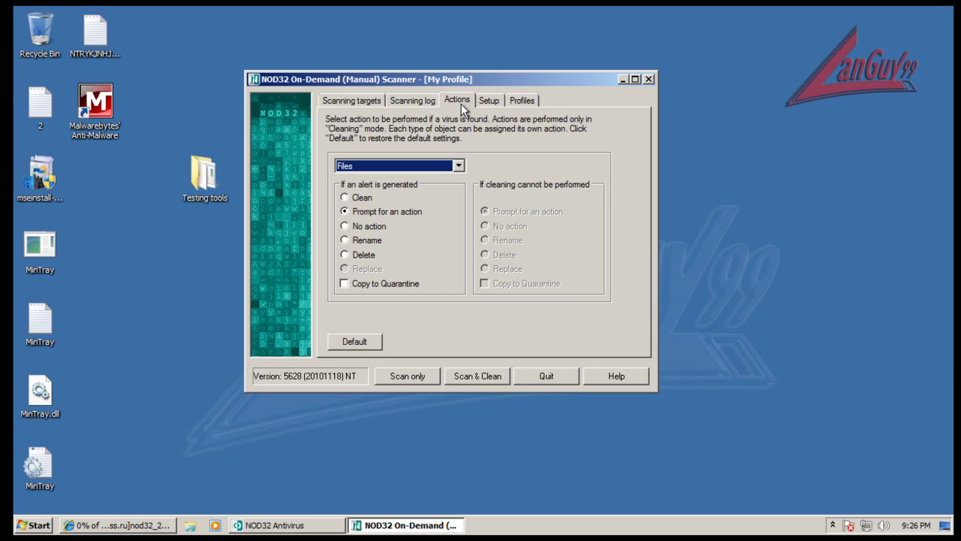
- Try Delete as the alert action for Files, restoring the default actions for all objects in between
click(367, 256)
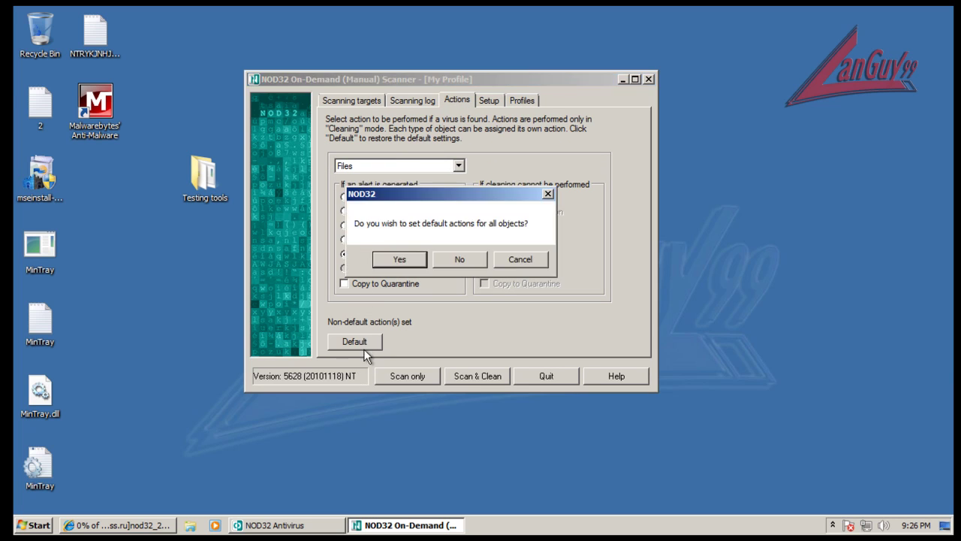
click(399, 259)
click(364, 254)
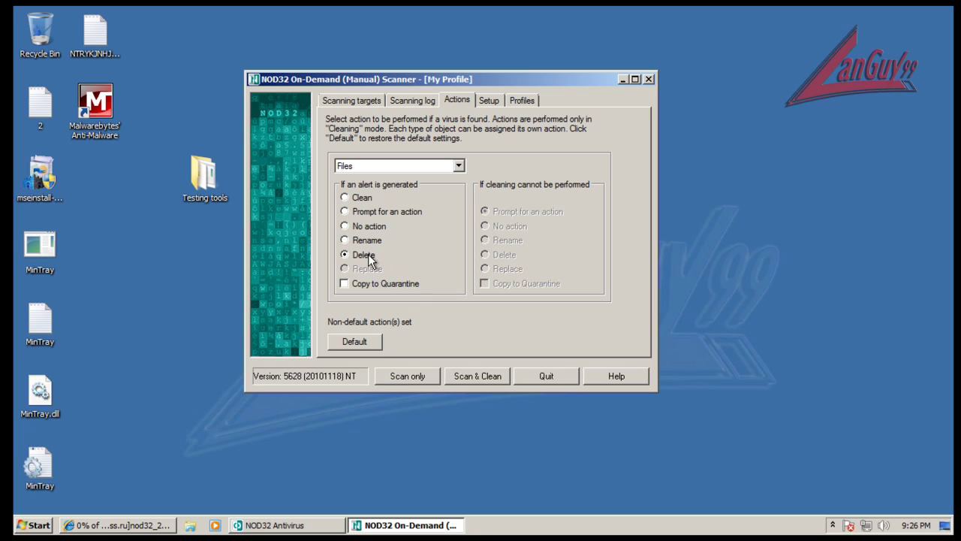
- Try Replace and Clean as alert actions for Boot sectors, and restore the default actions for all objects
click(448, 166)
click(447, 188)
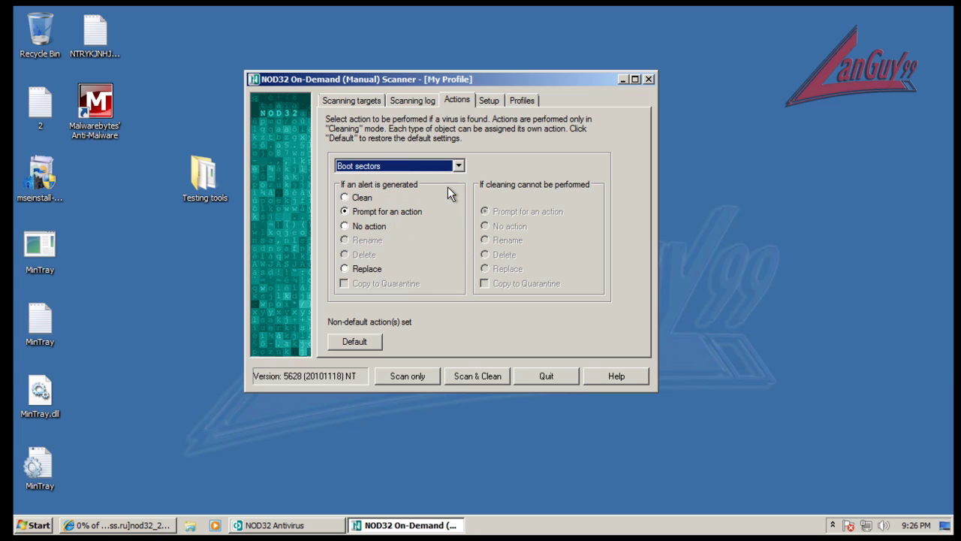
click(365, 268)
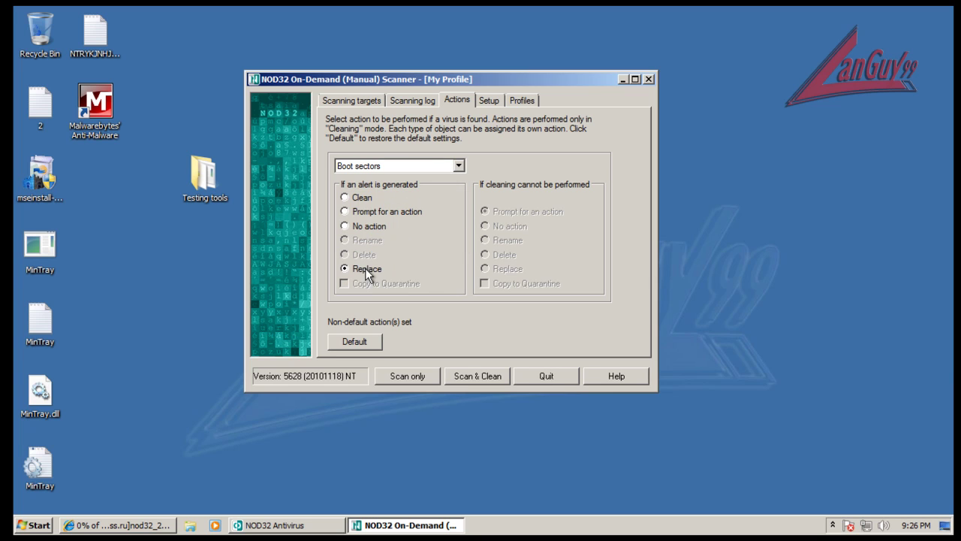
click(368, 197)
click(411, 167)
click(520, 158)
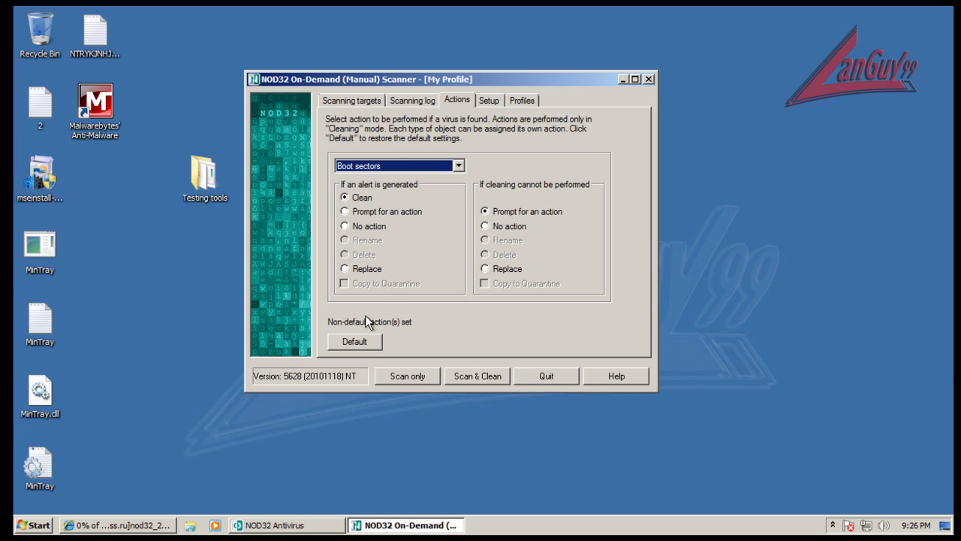
click(365, 336)
click(410, 260)
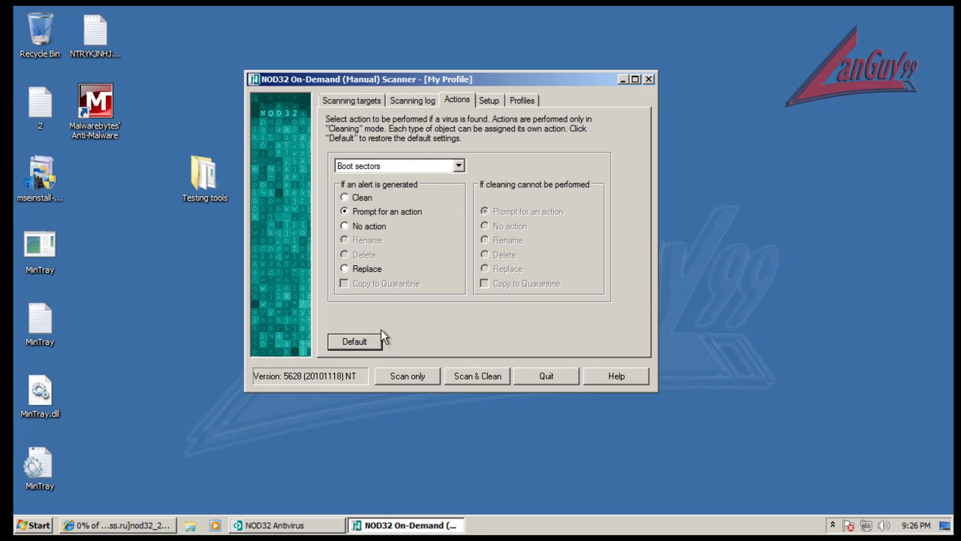
- Set the alert action for Files to Delete and start a Scan & Clean run
click(434, 165)
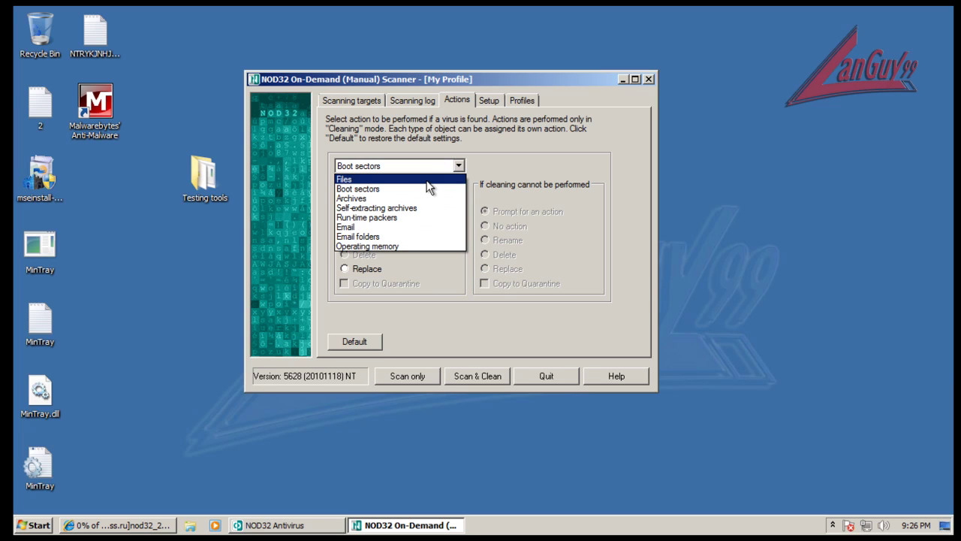
click(427, 181)
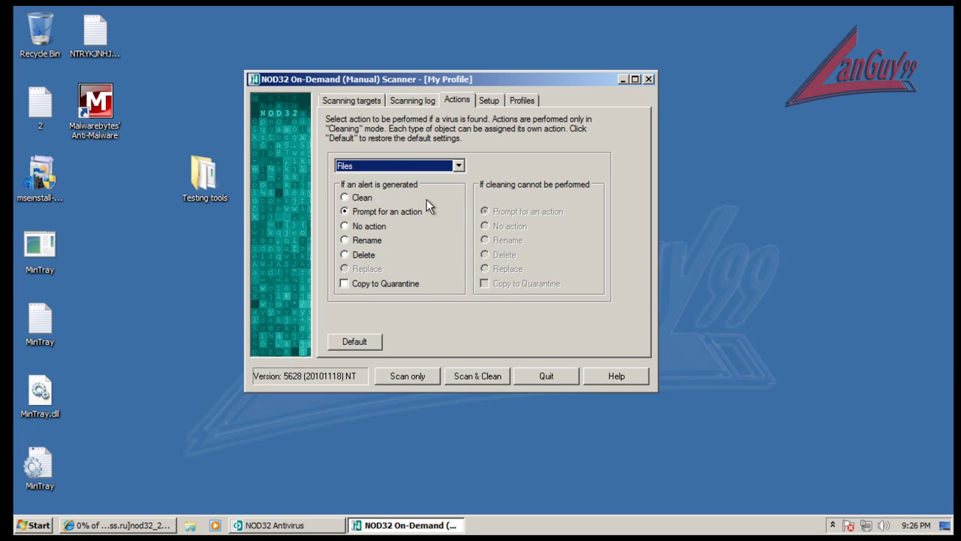
click(364, 255)
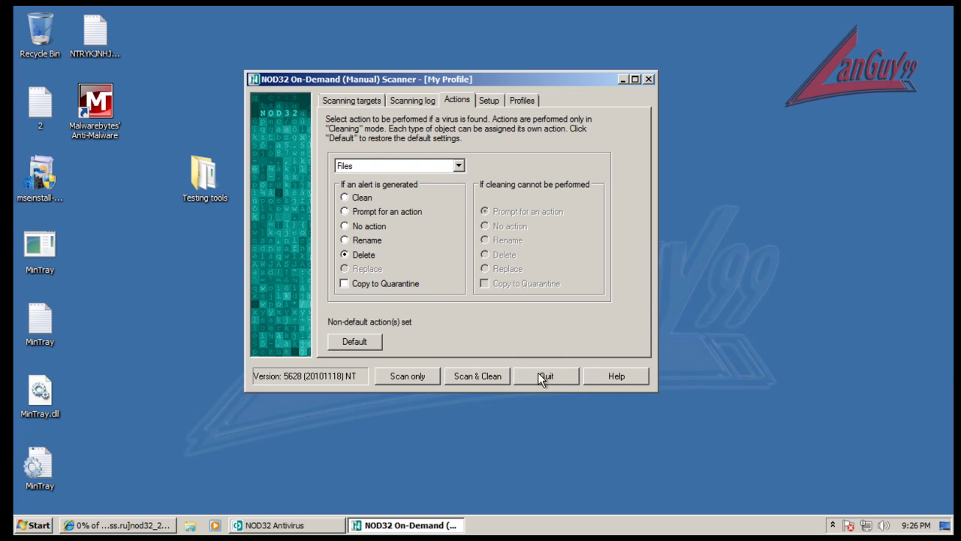
click(478, 376)
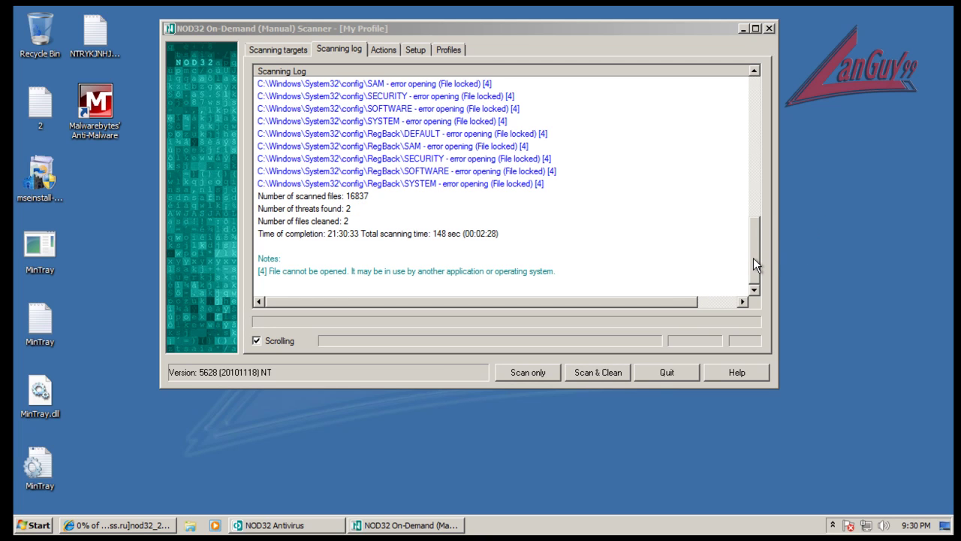
- Examine the scanning log entries for the deleted trojans ATMaker.exe and FxMCfg.exe
scroll(753, 240, up, 4)
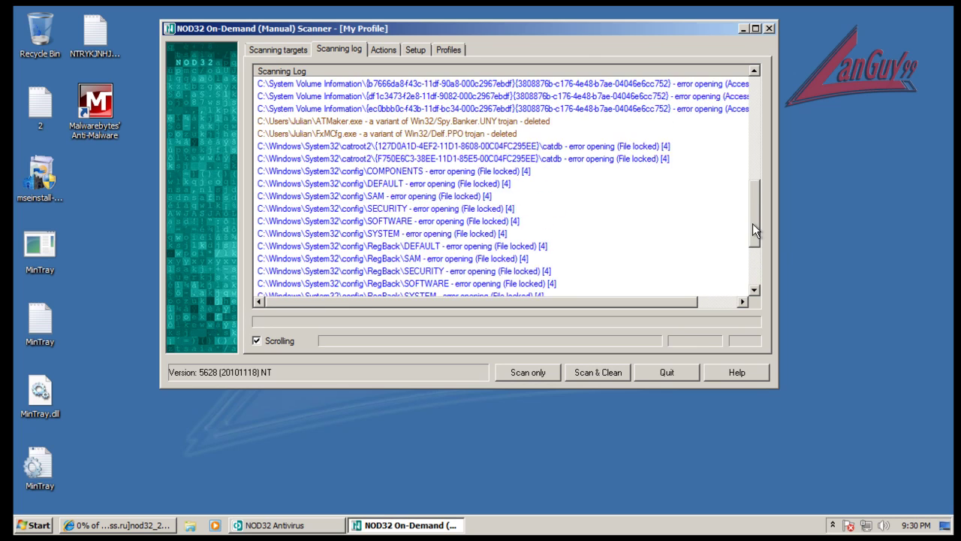
click(341, 146)
key(Down)
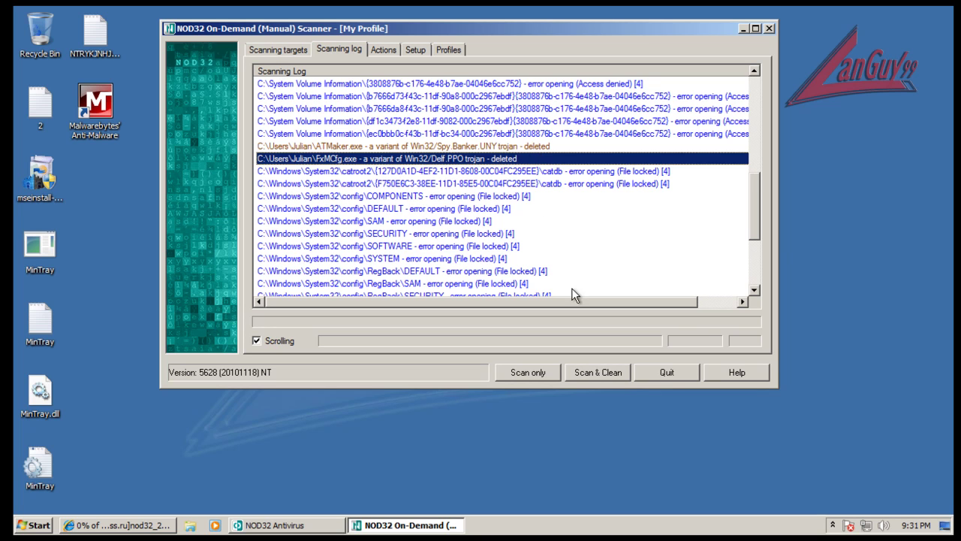
- Quit the NOD32 scanner without saving the My Profile changes, and cancel the leftover duplicate download
click(667, 372)
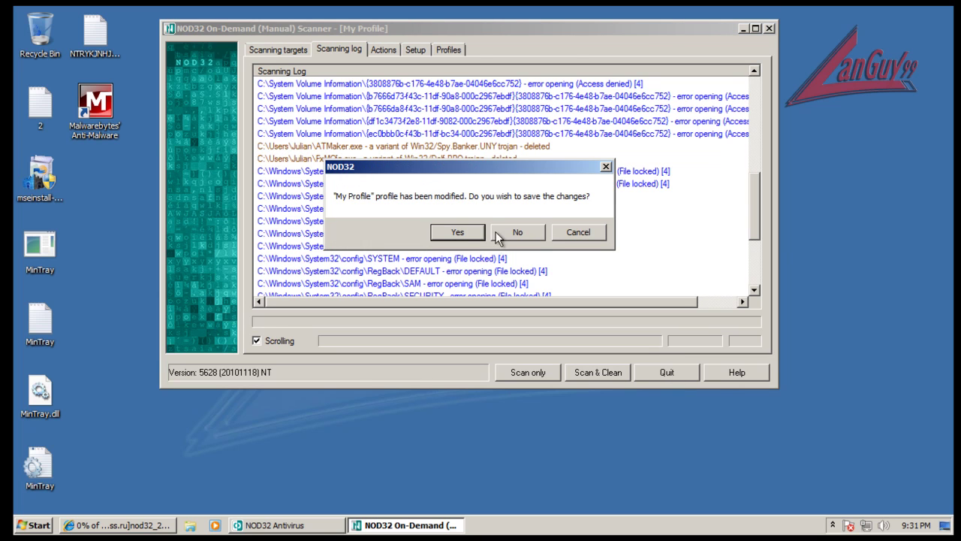
click(517, 231)
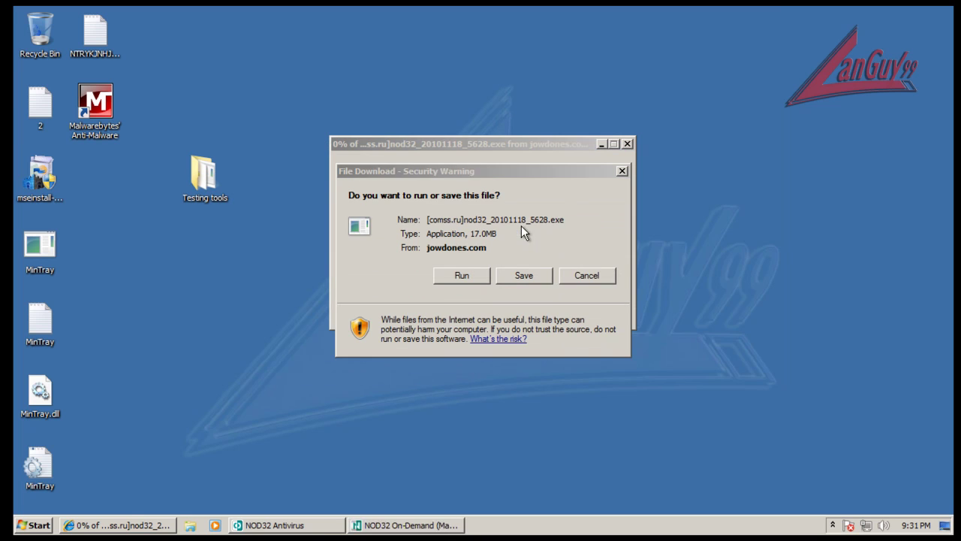
click(587, 275)
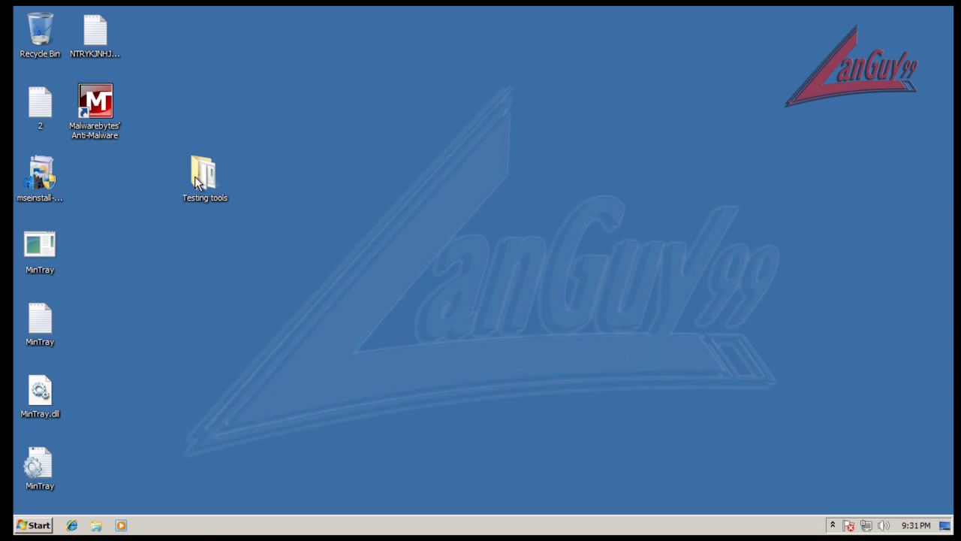
- Launch HitmanPro35 from the Testing tools folder, accept its license agreement and start a scan
double_click(196, 181)
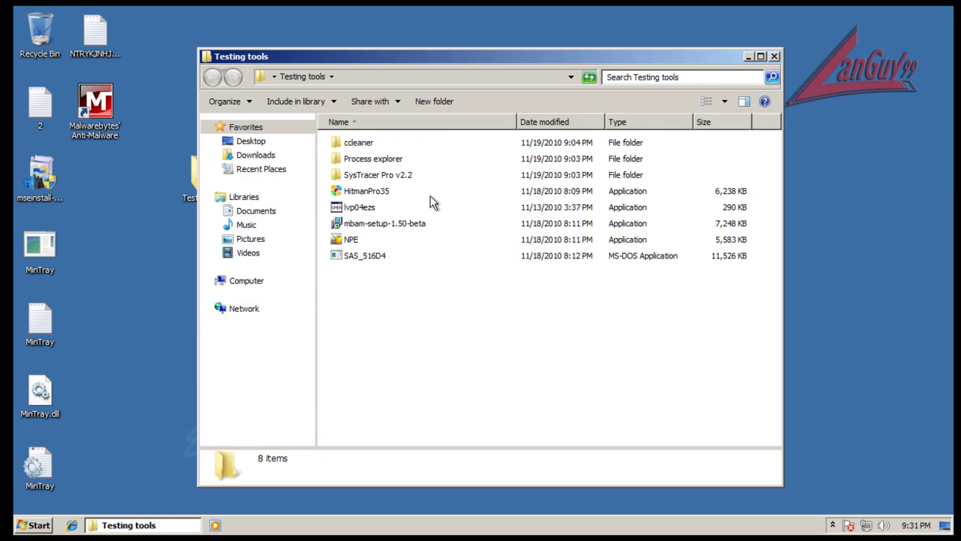
double_click(366, 192)
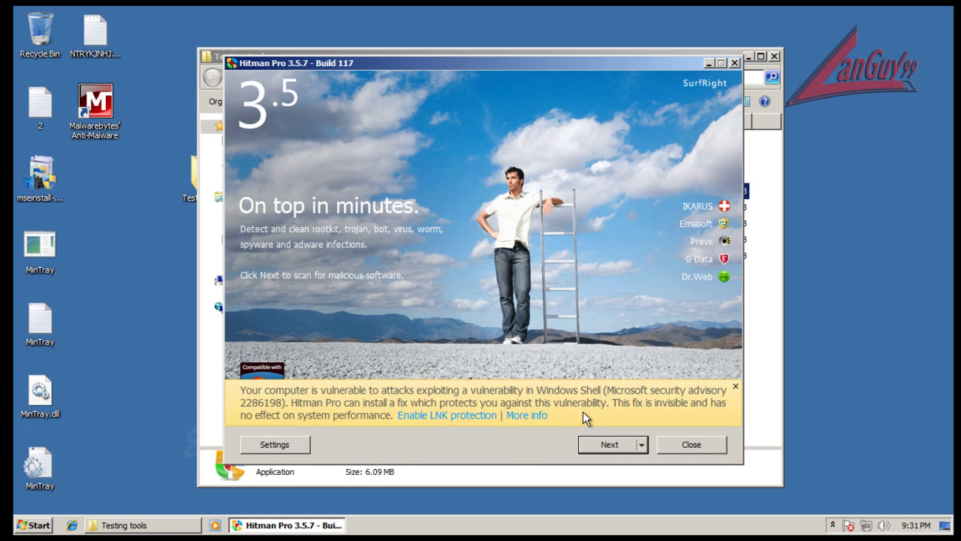
click(642, 444)
click(621, 464)
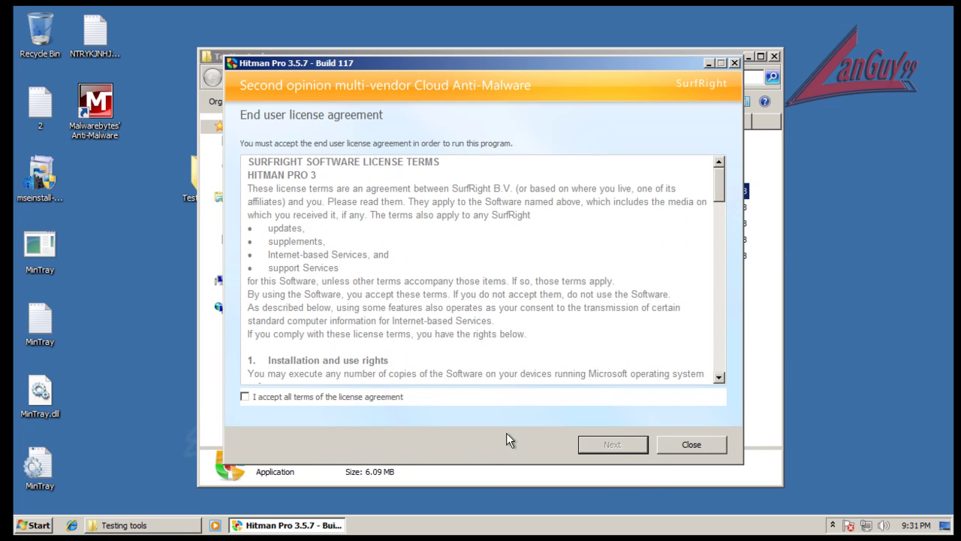
click(379, 396)
click(612, 444)
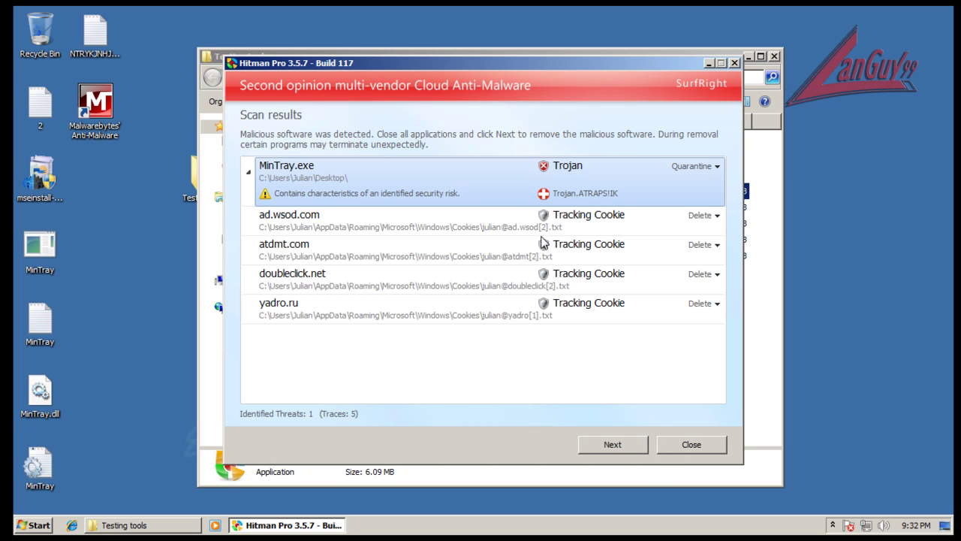
- Close Hitman Pro without removing its detections, and close the Testing tools folder
click(691, 445)
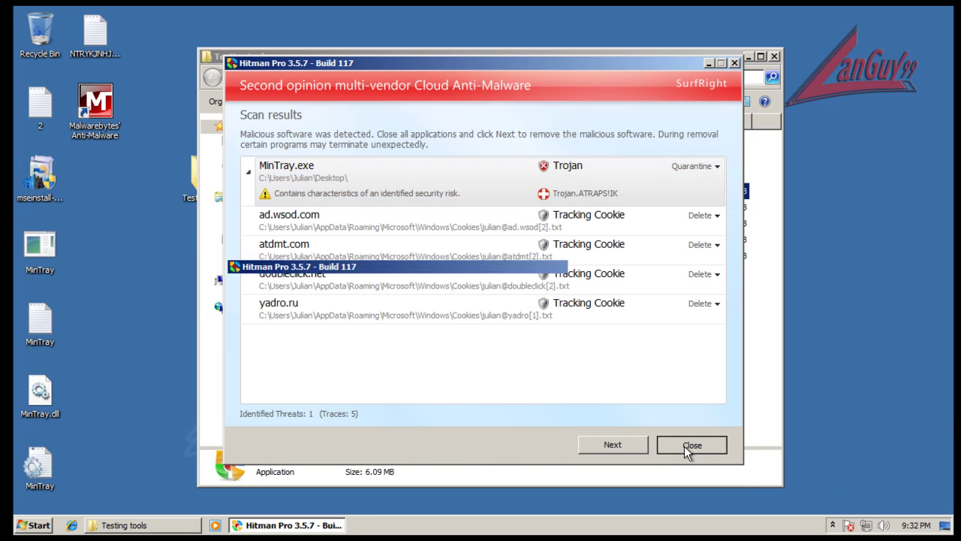
click(773, 58)
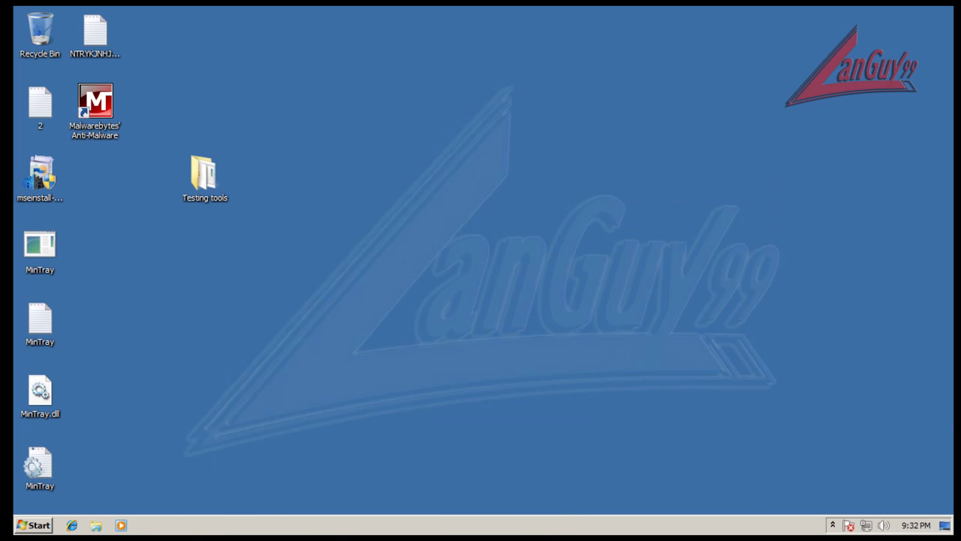
- Check the hidden notification area icons and the context menu of the red icon
click(833, 525)
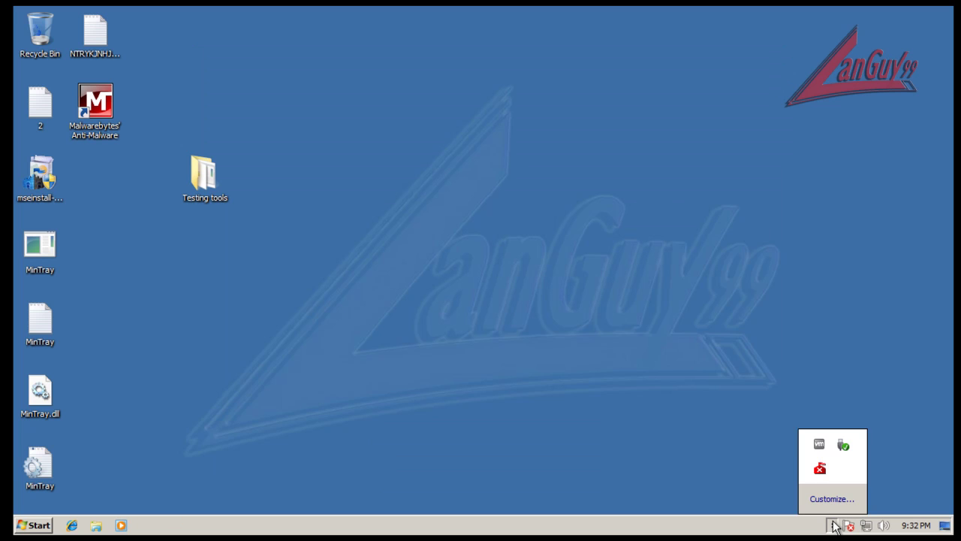
click(833, 526)
click(834, 526)
right_click(820, 477)
click(733, 462)
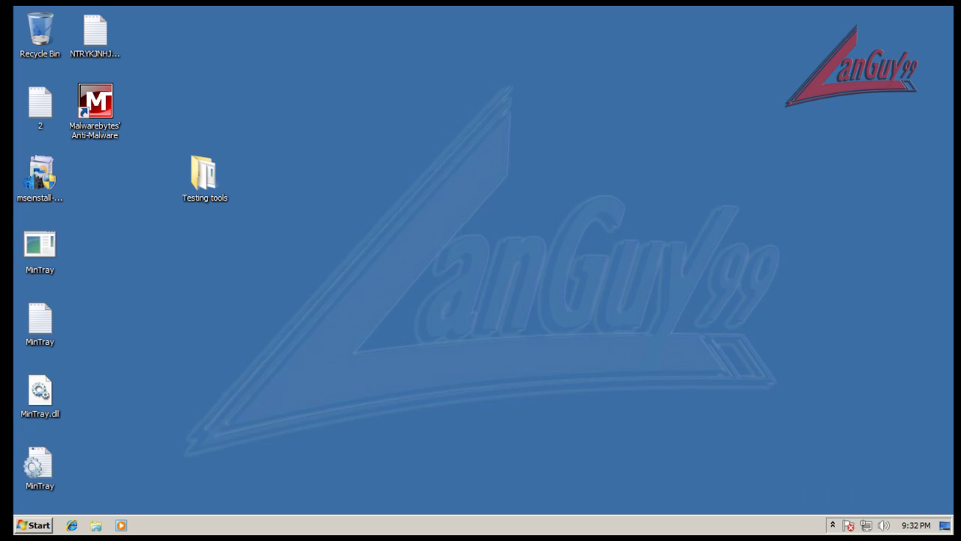